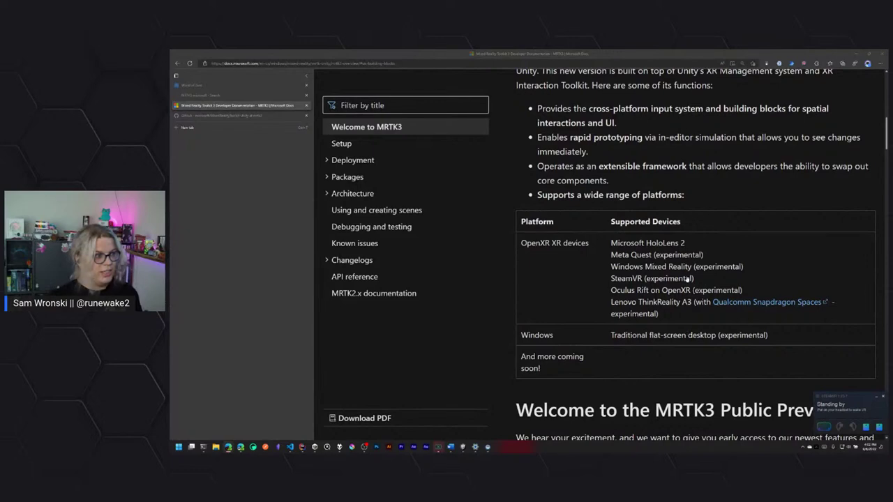
# - Read the Mixed Reality Toolkit 3 overview article, covering its introduction, supported devices table and Public Preview section
pyautogui.scroll(6, 687, 279)
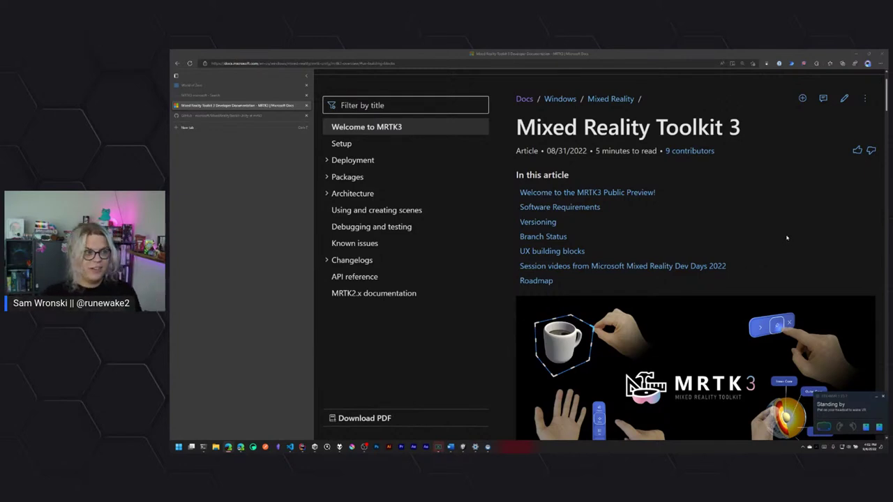
pyautogui.scroll(-1, 787, 238)
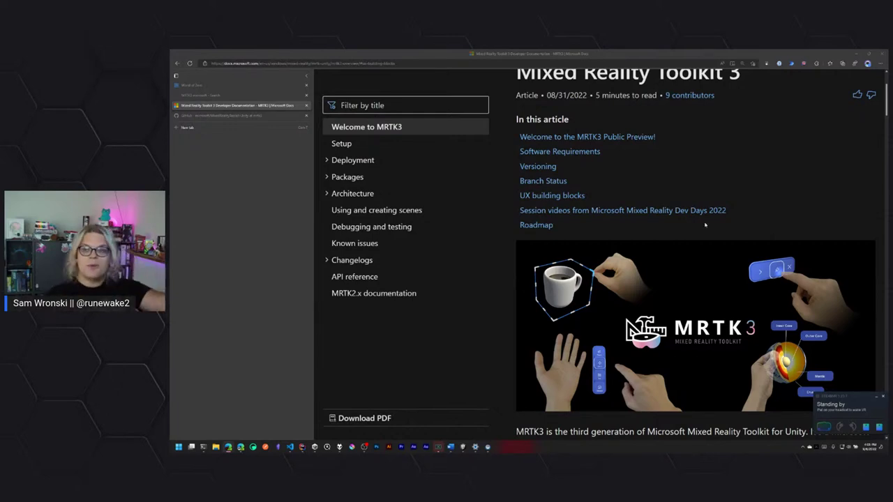
pyautogui.scroll(-3, 794, 283)
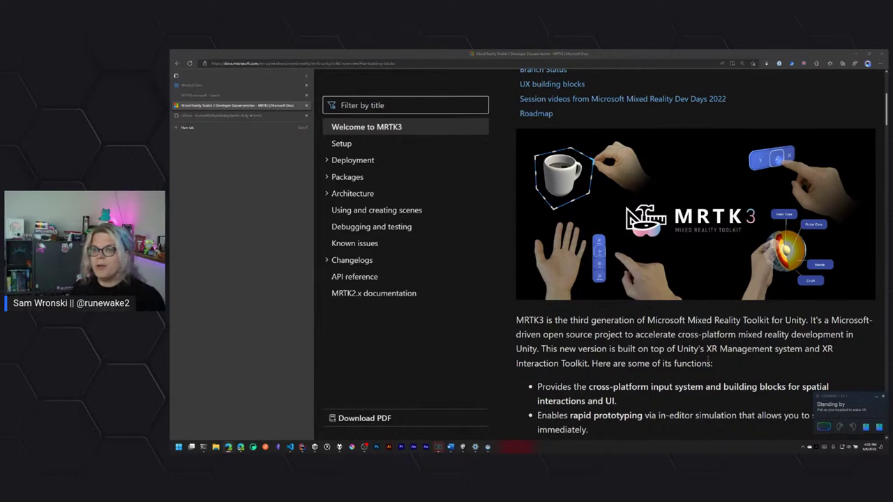
pyautogui.scroll(-5, 640, 364)
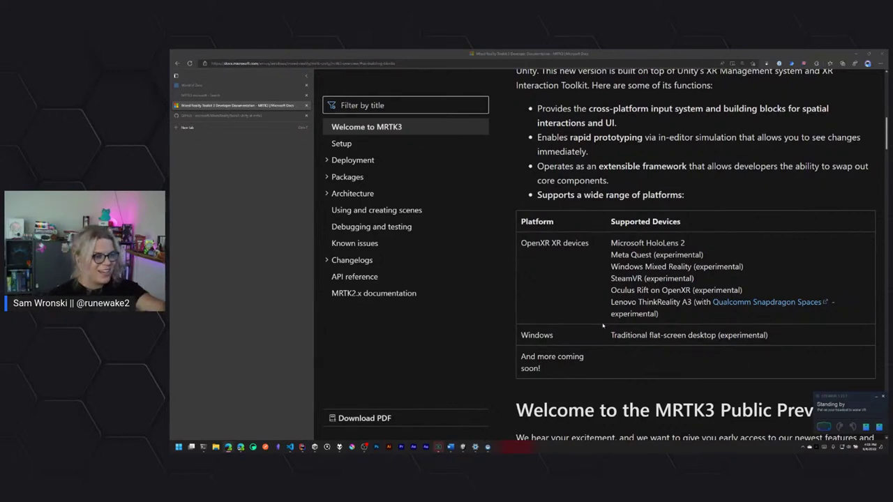
pyautogui.scroll(-1, 598, 319)
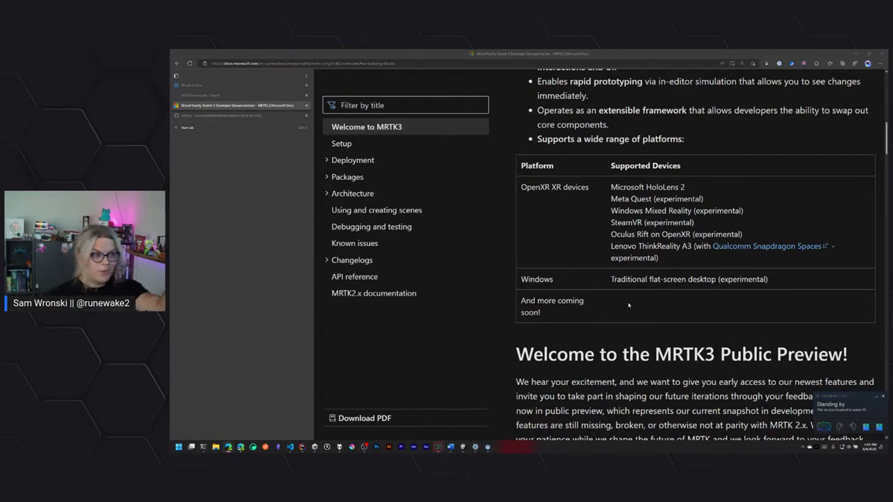
pyautogui.scroll(-3, 636, 308)
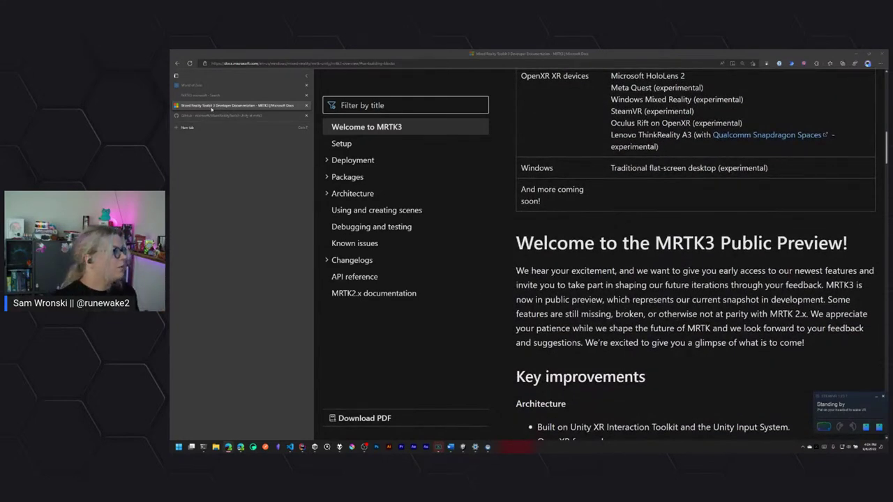
# - Switch to the MixedRealityToolkit-Unity GitHub repository and read its README through Requirements, highlighting the Unity version 2020.3
pyautogui.click(224, 115)
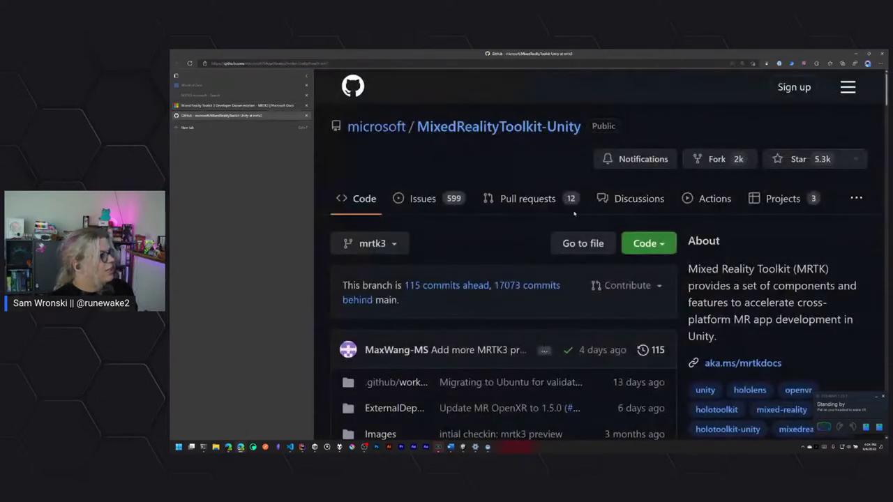
pyautogui.scroll(-2, 520, 308)
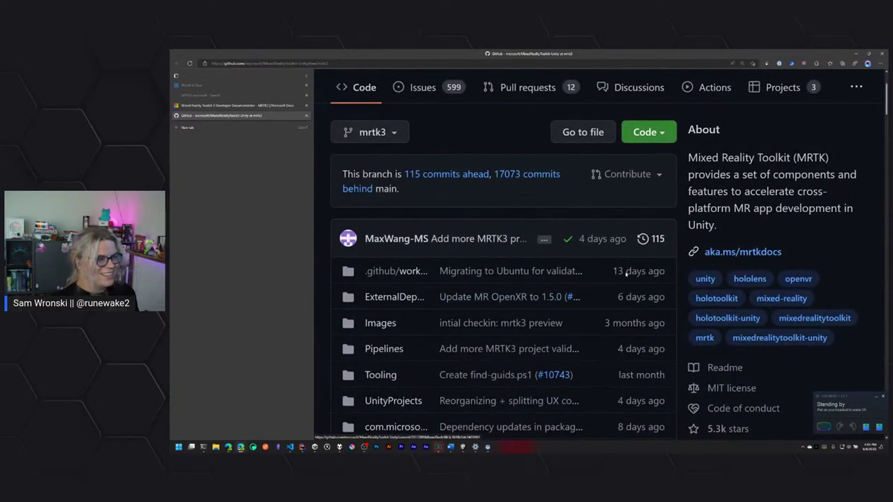
pyautogui.scroll(-2, 530, 265)
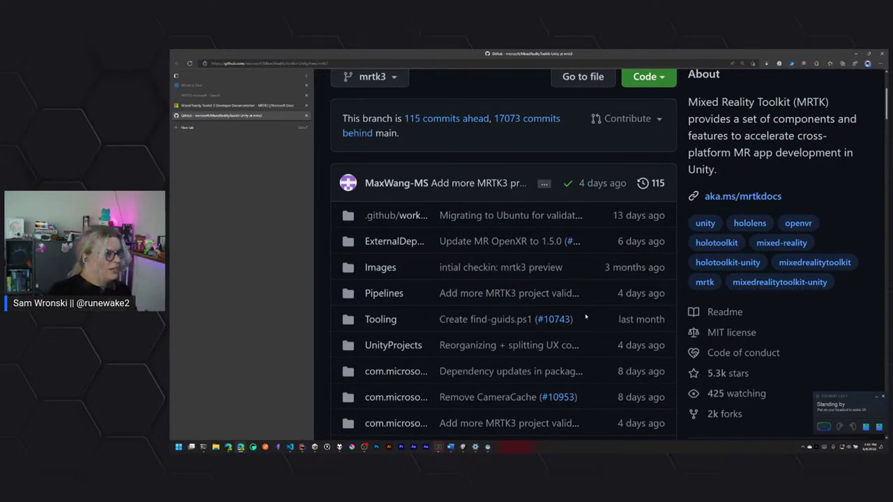
pyautogui.scroll(-2, 586, 317)
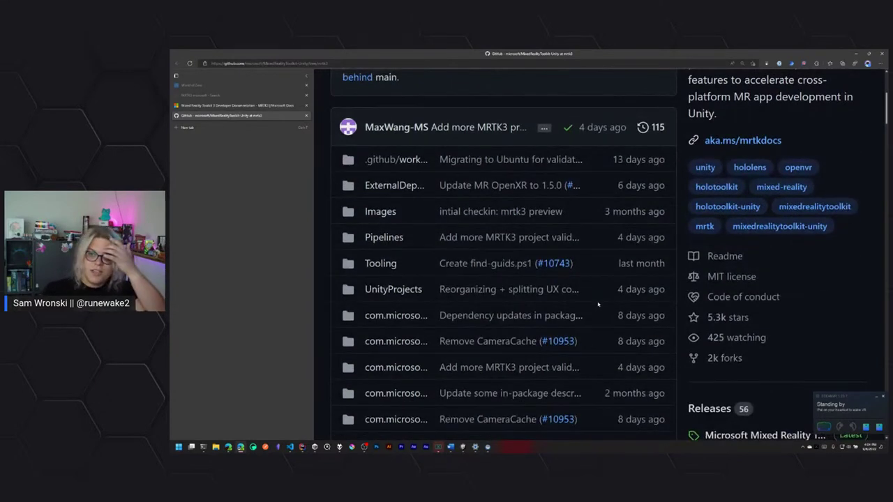
pyautogui.scroll(-5, 598, 304)
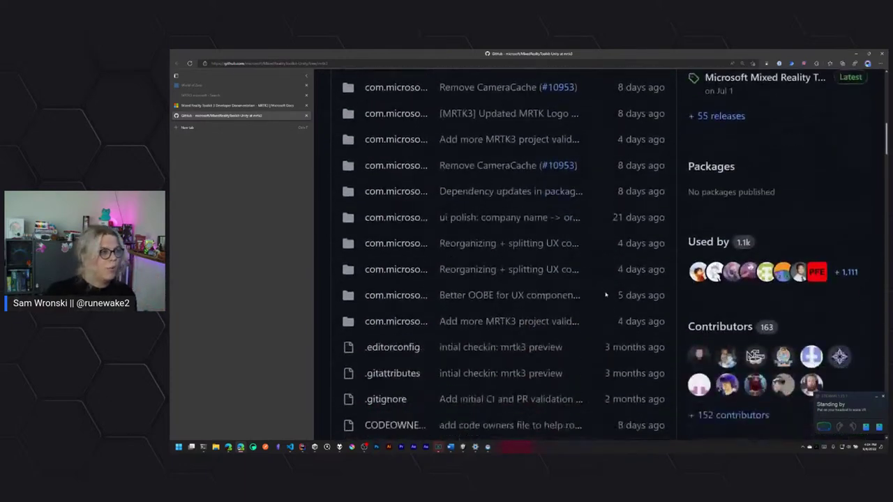
pyautogui.scroll(-12, 605, 295)
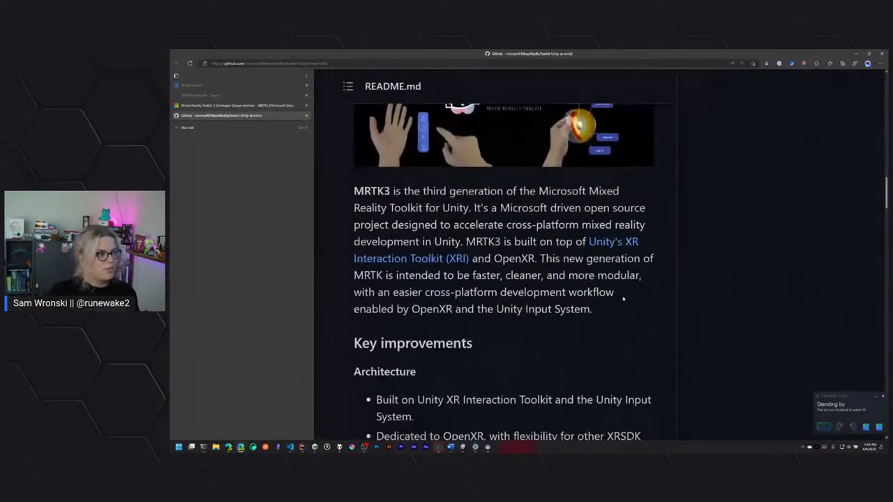
pyautogui.scroll(-2, 617, 391)
pyautogui.scroll(-5, 576, 355)
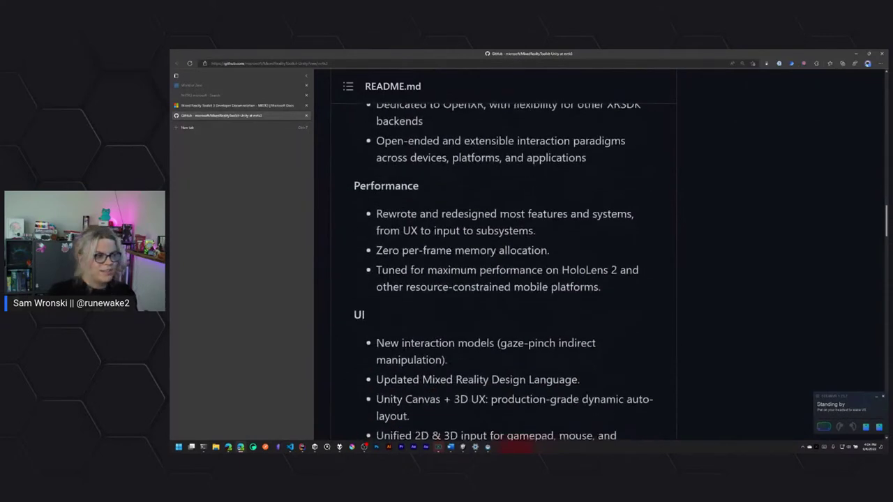
pyautogui.scroll(-3, 617, 337)
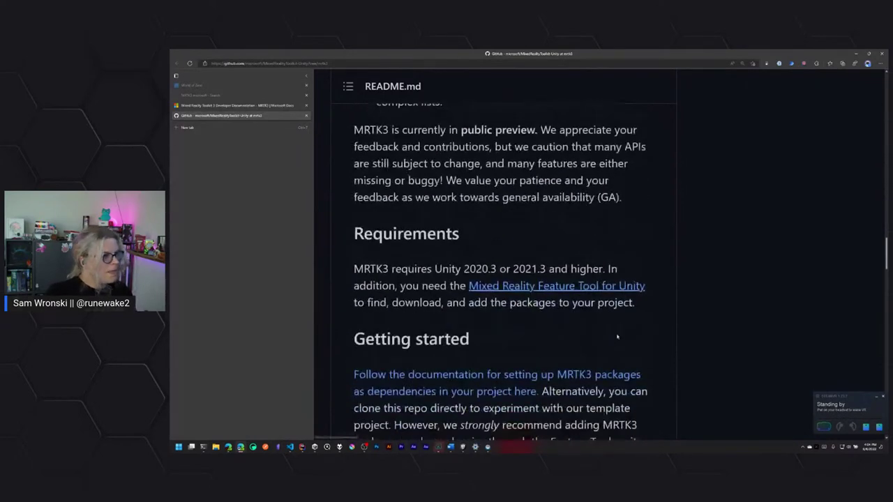
pyautogui.moveTo(464, 153); pyautogui.dragTo(497, 154)
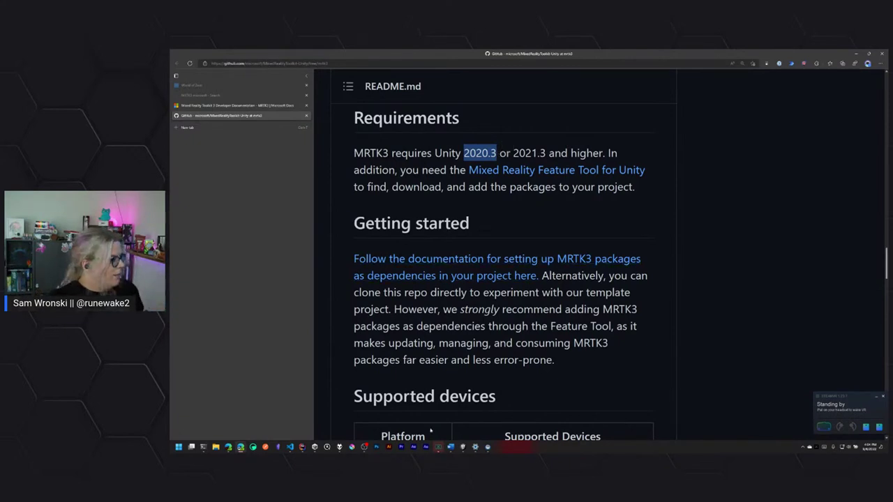
# - Bring up the MRTKDevTemplate project in Unity briefly, then minimize it to return to the README
pyautogui.moveTo(464, 449)
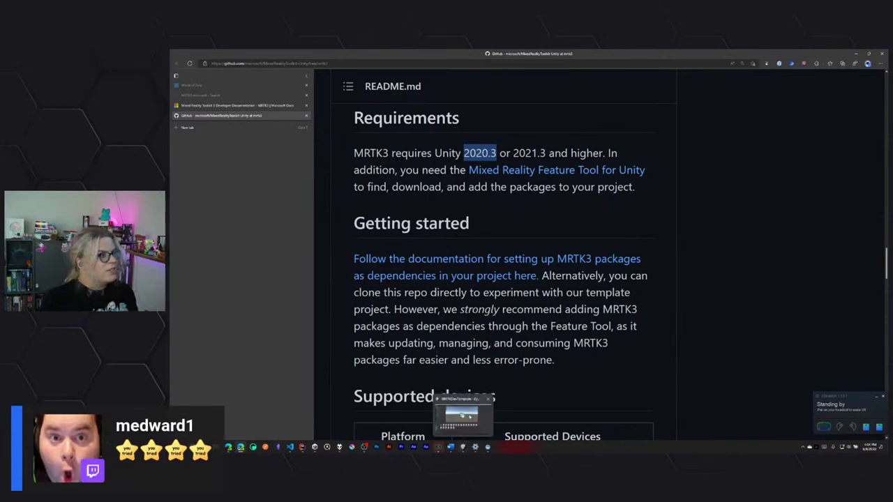
pyautogui.click(474, 415)
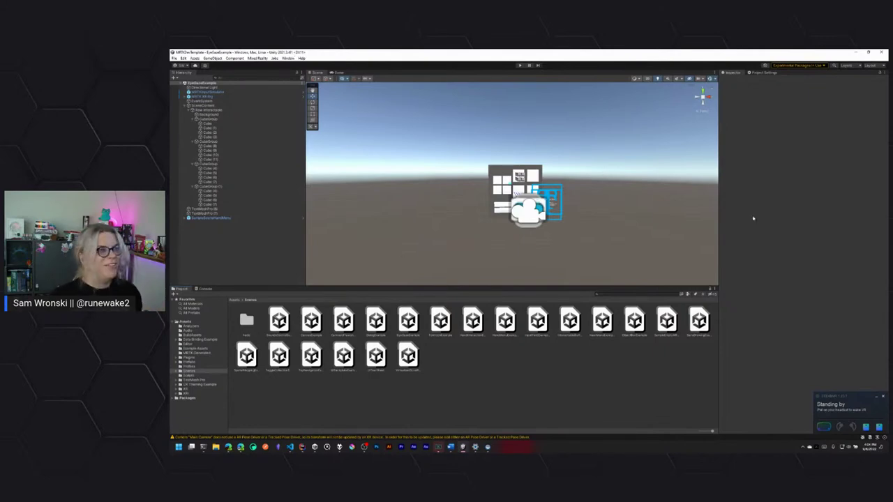
pyautogui.click(856, 52)
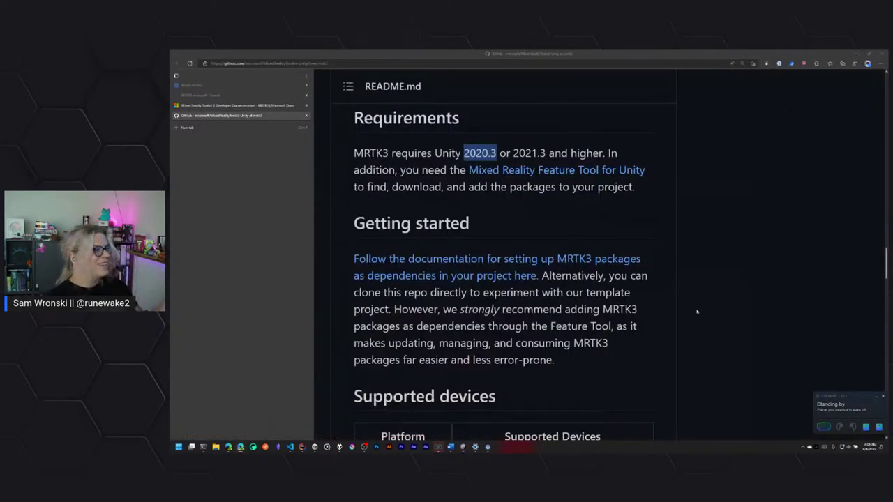
# - Review the mrtk3 branch details and file list on the GitHub repository page
pyautogui.scroll(10, 703, 306)
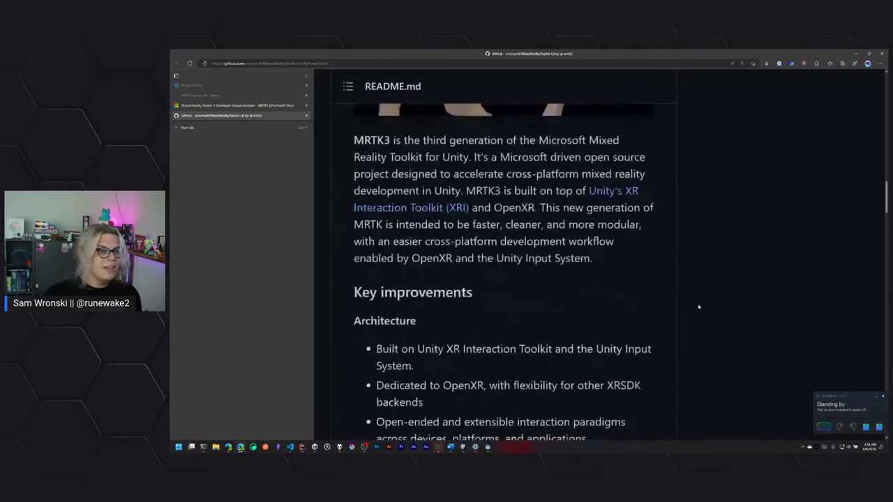
pyautogui.scroll(1, 693, 304)
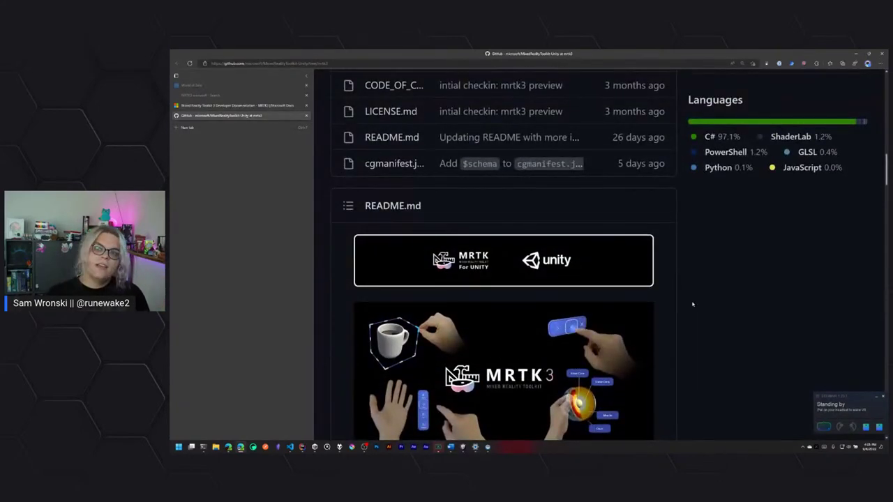
pyautogui.scroll(10, 540, 273)
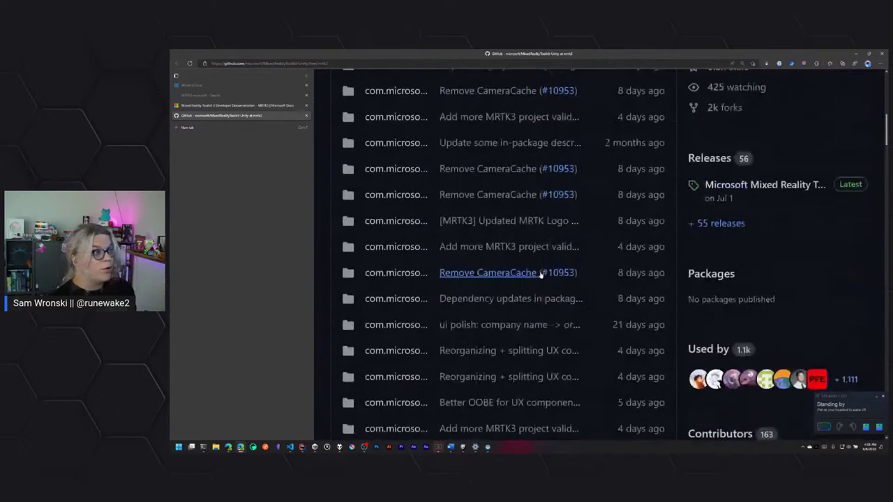
pyautogui.scroll(3, 501, 295)
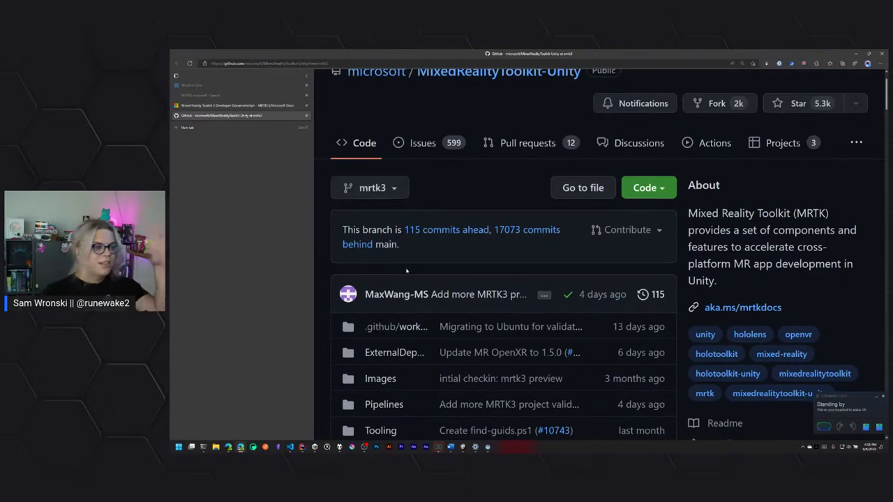
pyautogui.scroll(-5, 410, 267)
pyautogui.scroll(-5, 411, 264)
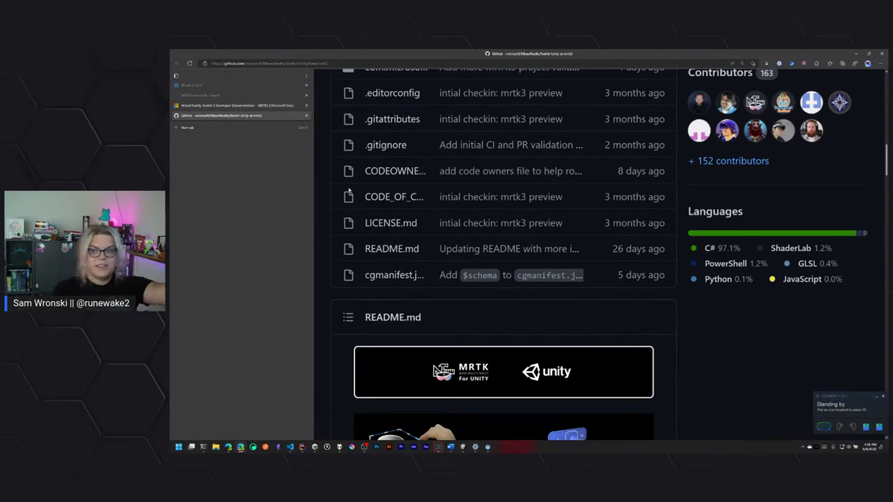
# - Return to the MRTK3 documentation, open the Setup article and read from its introduction to Path 1 on cloning the sample project
pyautogui.click(226, 106)
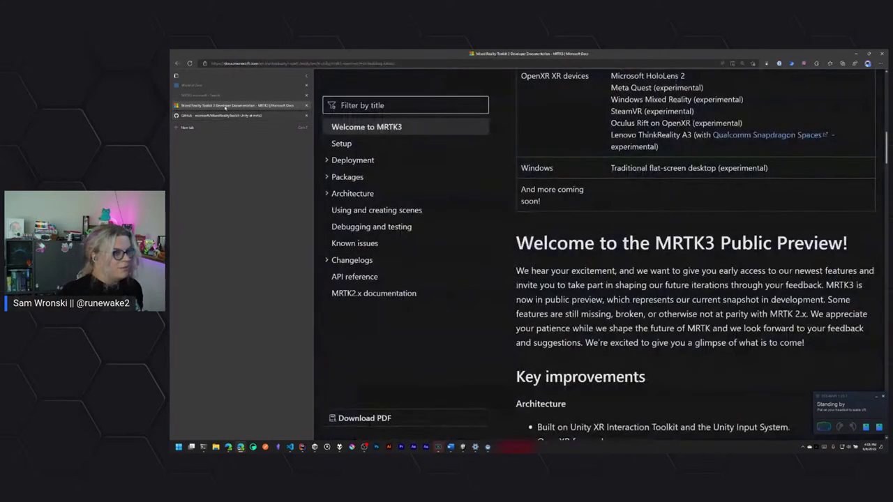
pyautogui.click(342, 144)
pyautogui.scroll(-5, 623, 296)
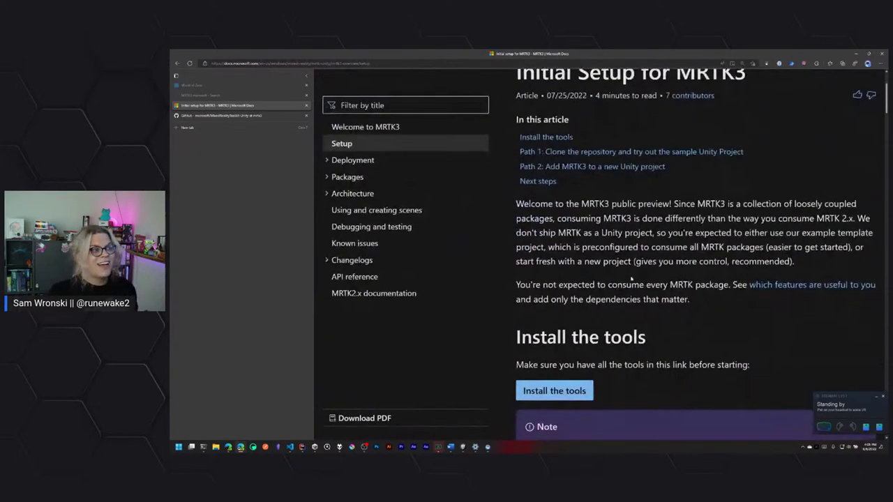
pyautogui.scroll(4, 630, 284)
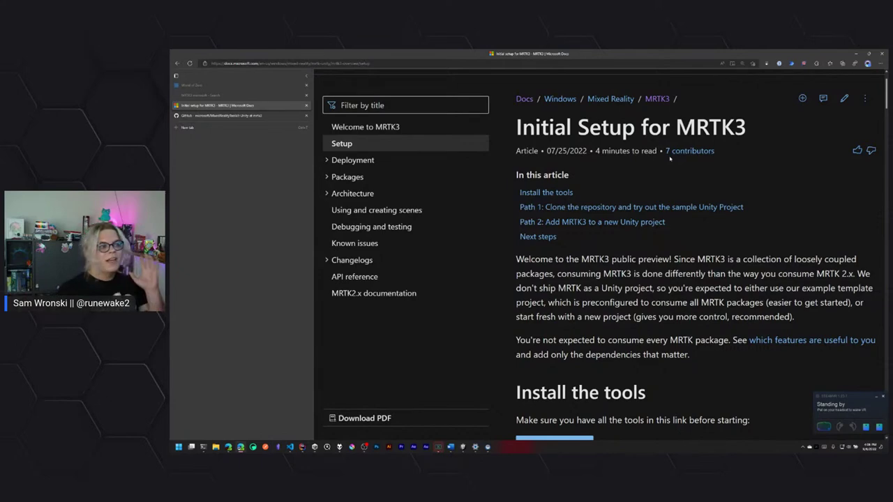
pyautogui.scroll(-6, 604, 233)
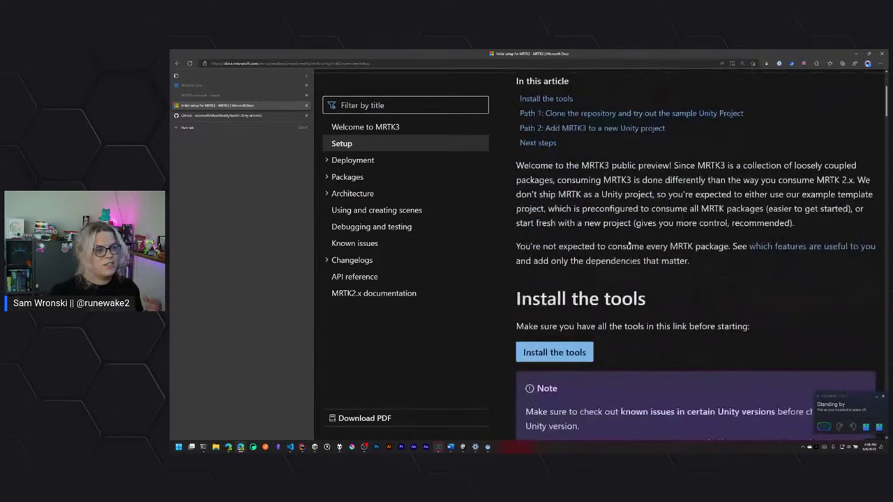
pyautogui.scroll(-1, 626, 227)
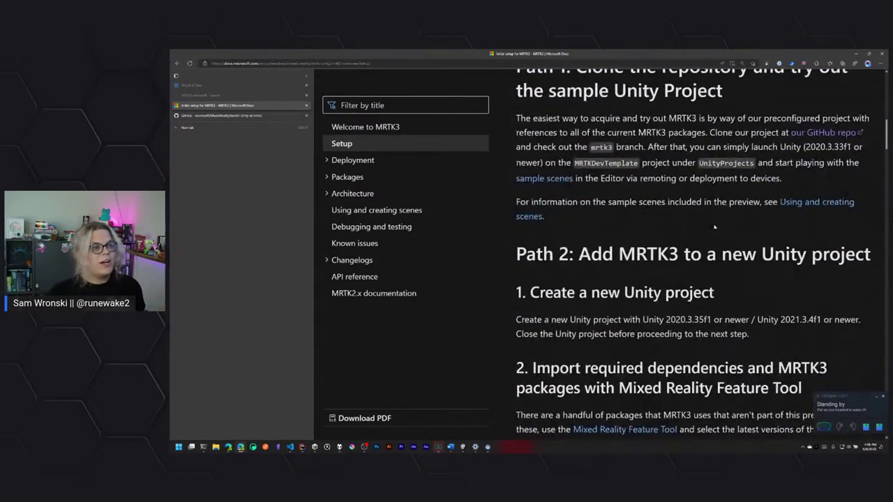
# - Read the Path 2 instructions for adding MRTK3 to a new Unity project, from project creation through package import to opening the project
pyautogui.scroll(-2, 714, 227)
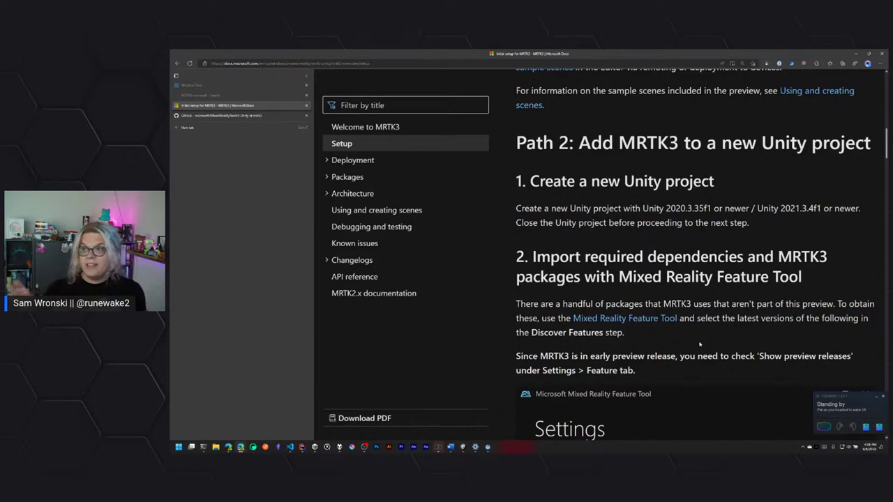
pyautogui.scroll(-3, 657, 238)
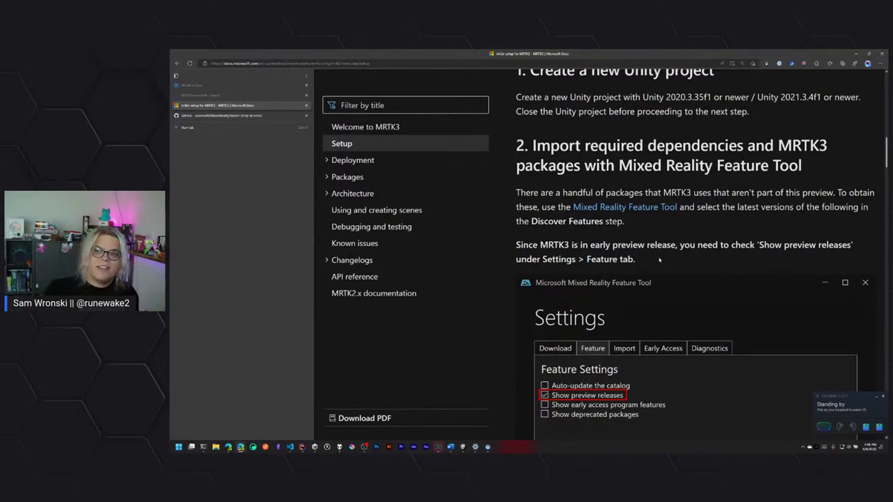
pyautogui.scroll(6, 659, 263)
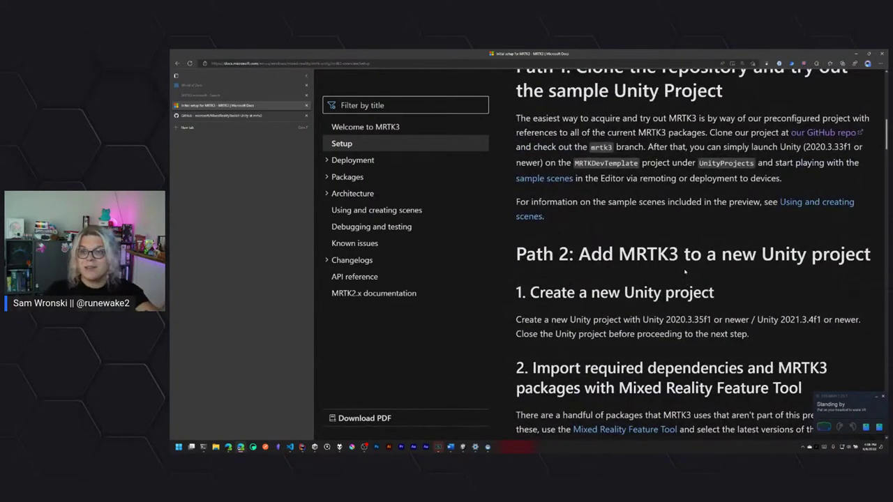
pyautogui.scroll(-3, 680, 254)
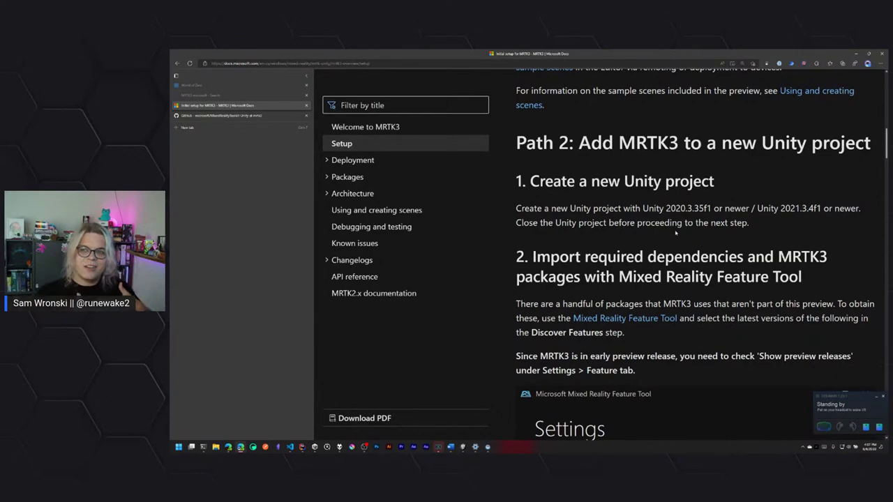
pyautogui.scroll(-5, 740, 279)
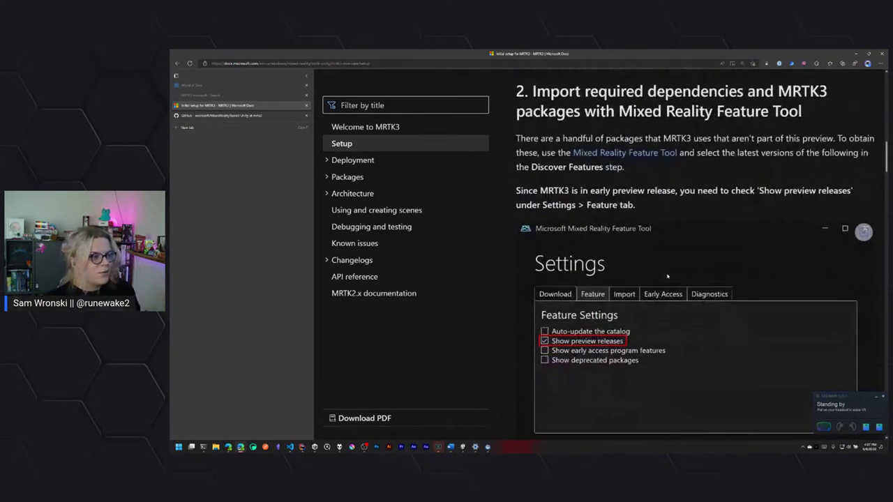
pyautogui.scroll(-2, 618, 201)
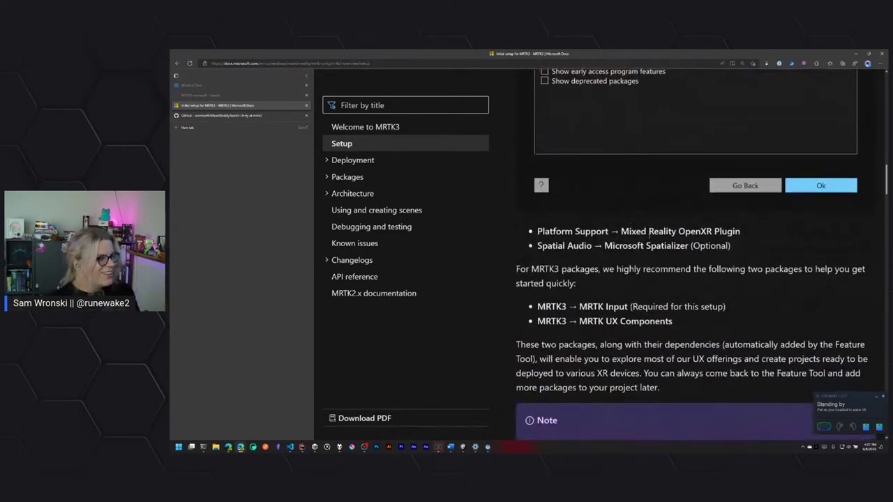
pyautogui.scroll(-3, 690, 357)
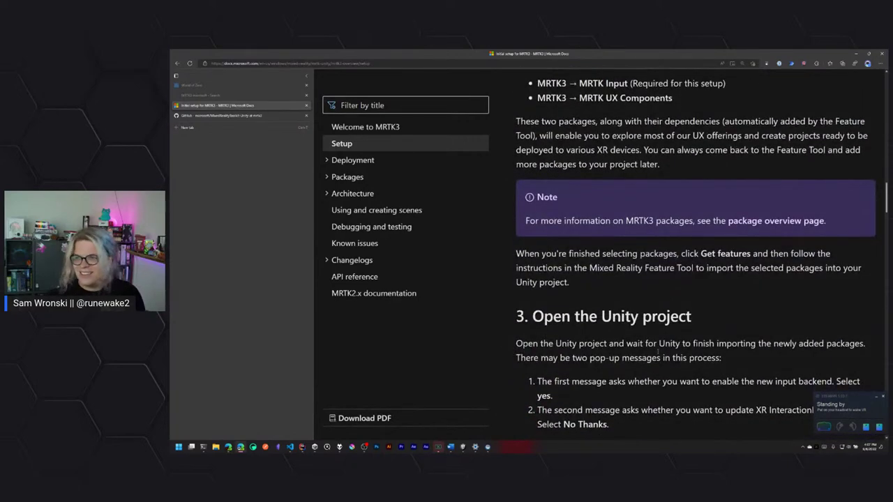
# - Switch to the Unity project and run the EyeGazeExample scene to check its gaze interactions, then stop playback
pyautogui.click(463, 447)
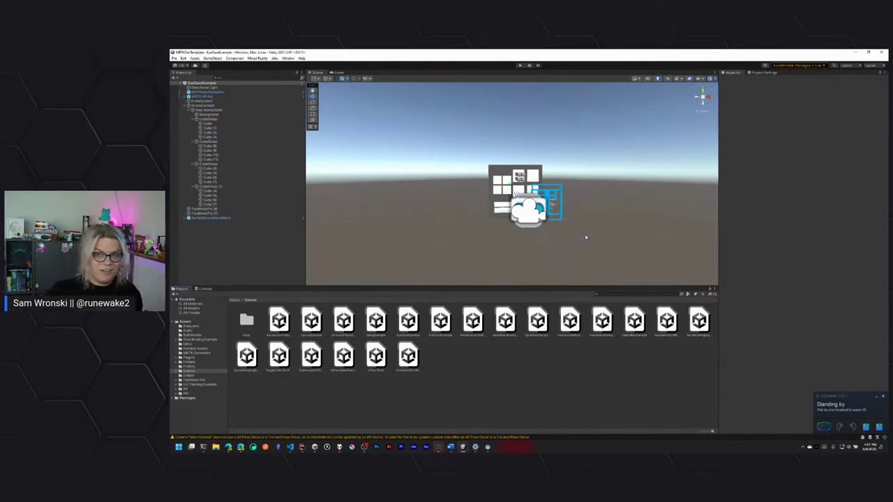
pyautogui.click(521, 65)
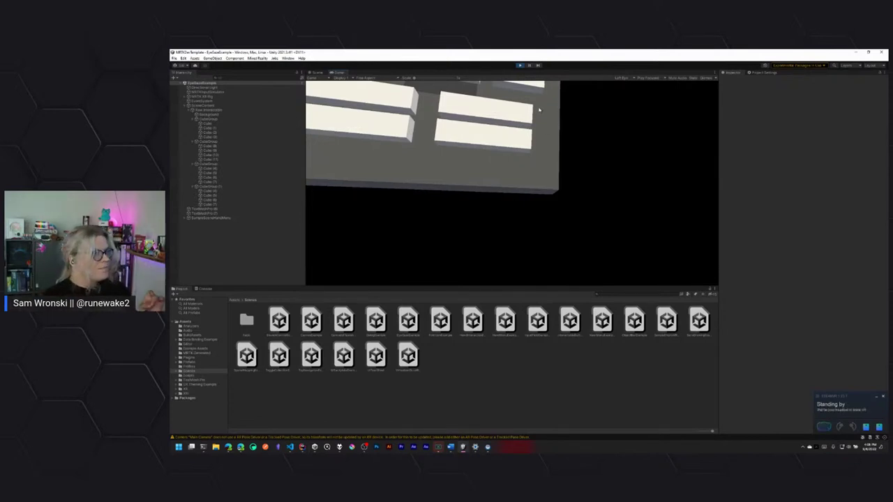
pyautogui.click(519, 65)
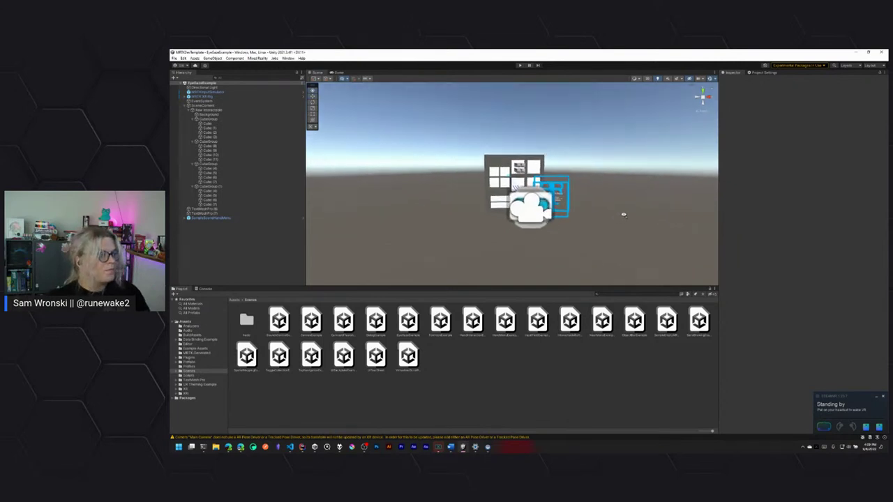
# - Select Cube (10) in the scene and review the selection mode options of its Stateful Interactable component
pyautogui.press('f')
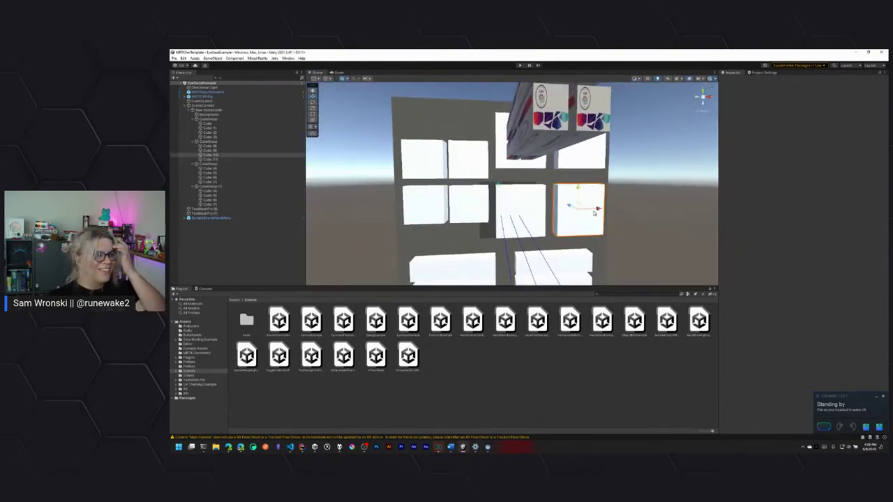
pyautogui.click(595, 213)
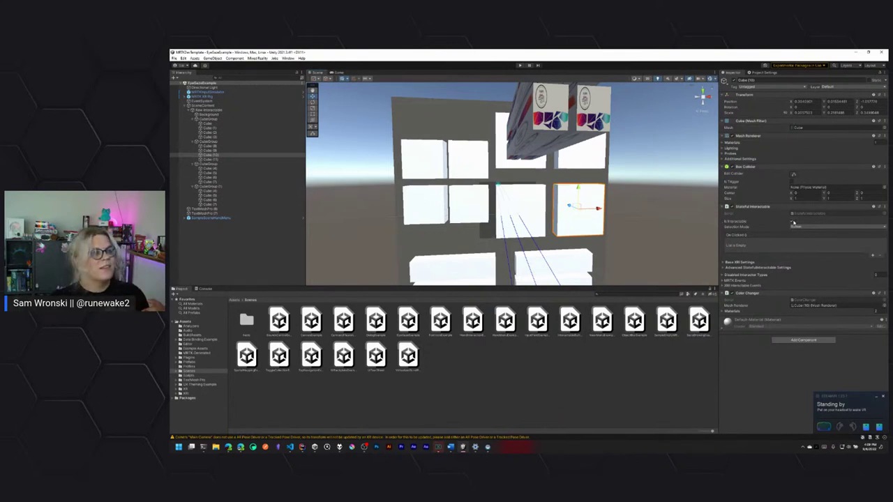
pyautogui.click(826, 228)
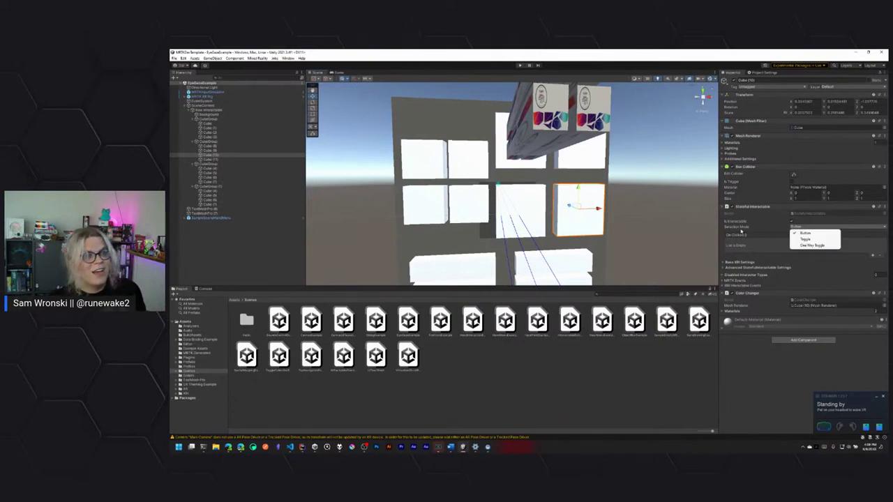
pyautogui.click(741, 229)
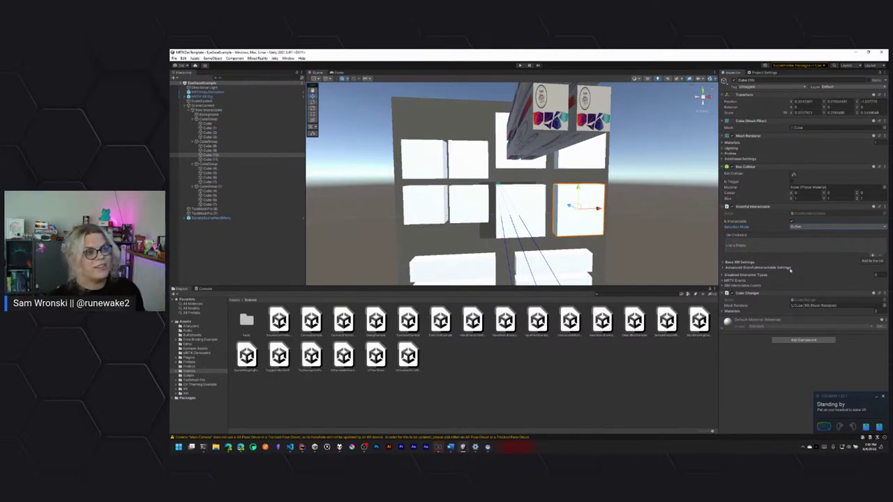
# - Examine the cube's Base XRI Settings and MRTK Events, including the material changes assigned to the Is Gaze Hovered event
pyautogui.click(738, 262)
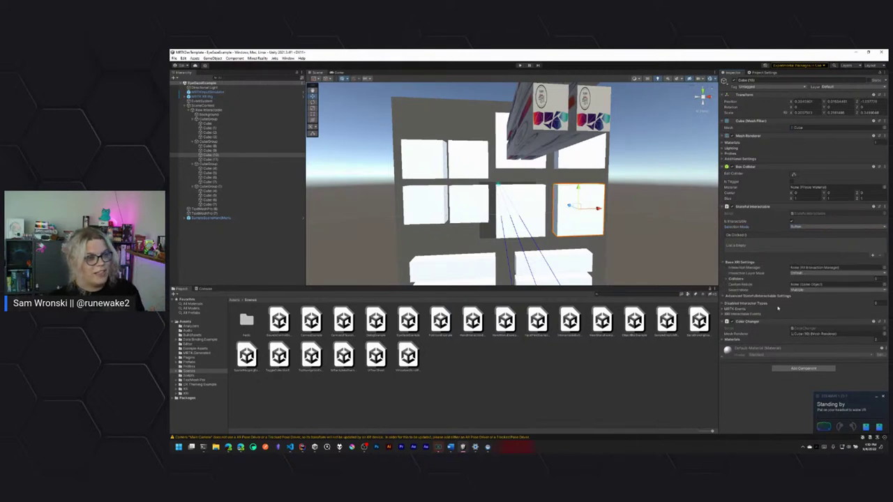
pyautogui.click(725, 310)
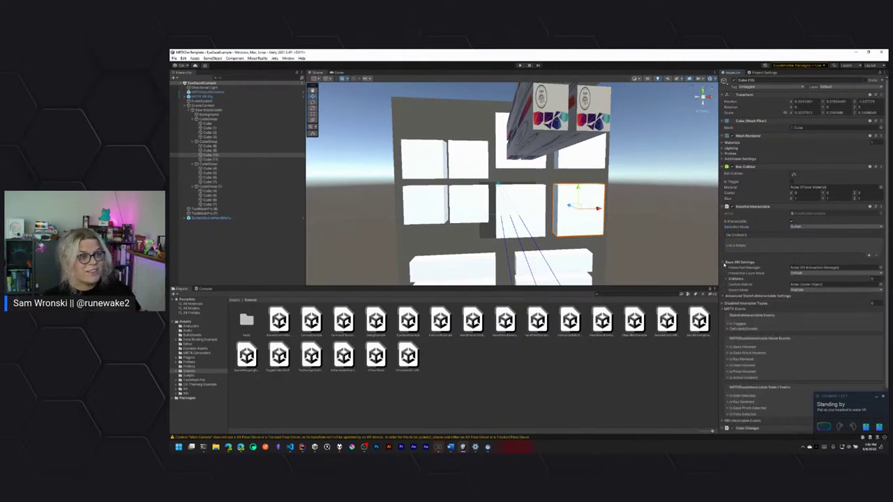
pyautogui.click(724, 262)
pyautogui.scroll(-1, 814, 305)
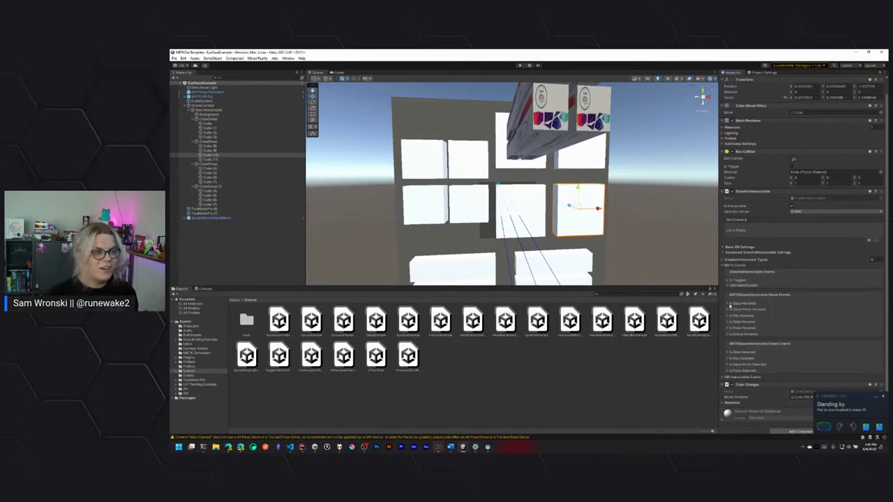
pyautogui.click(728, 304)
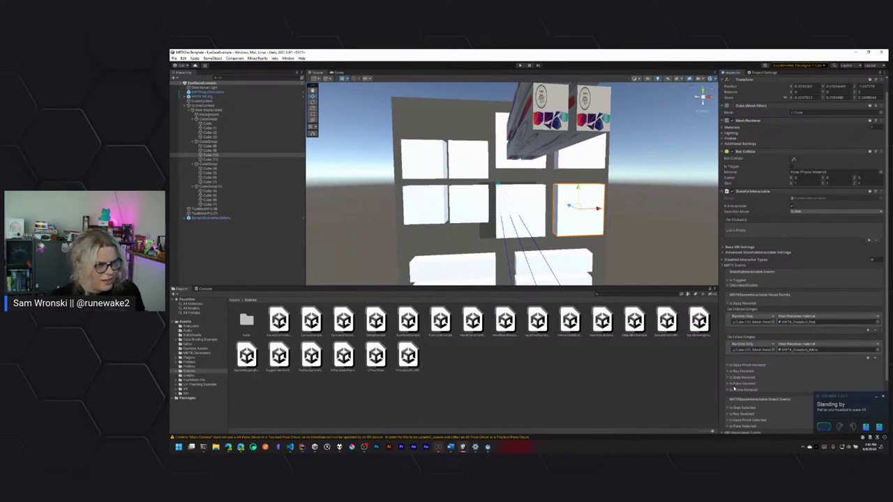
pyautogui.scroll(-2, 775, 377)
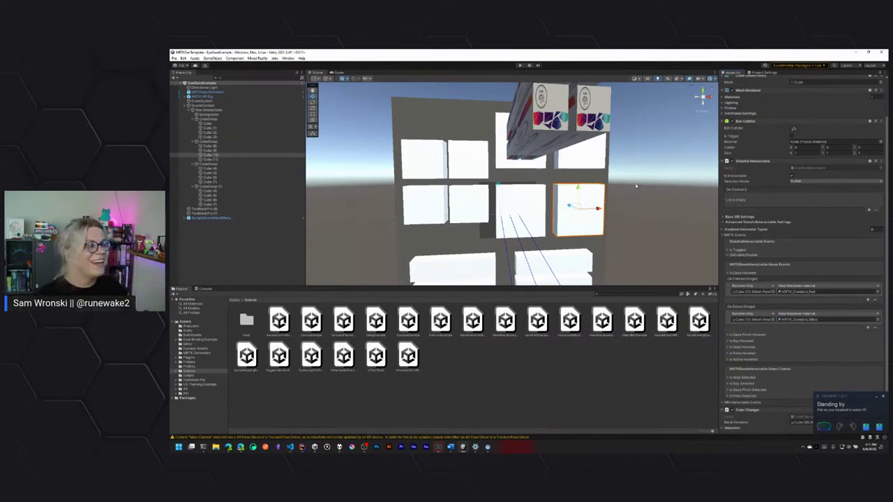
# - Set the Is Gaze Hovered exit event of the MRTK coffee box, Cube (6), to apply the MRTK_Standard_Cyan material
pyautogui.click(578, 155)
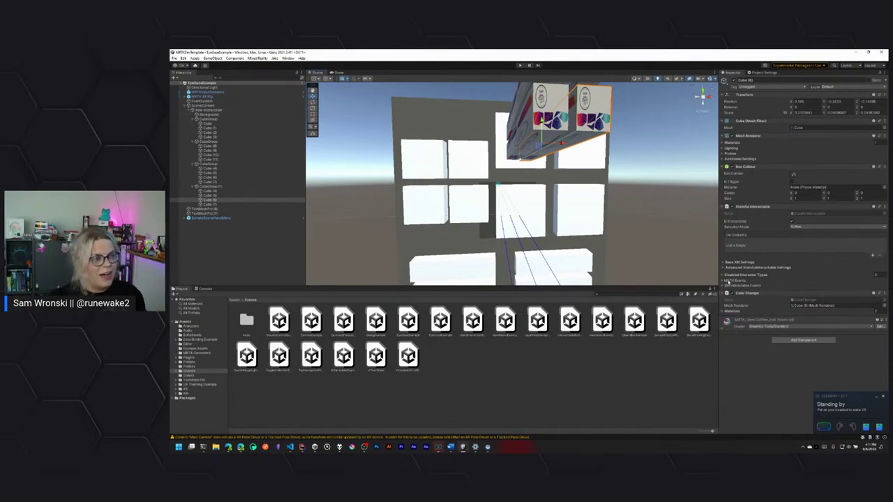
pyautogui.click(731, 282)
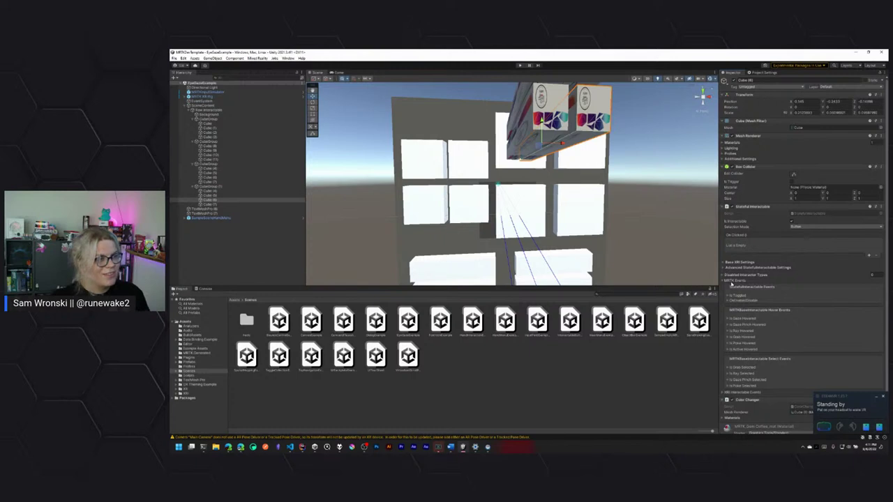
pyautogui.click(727, 318)
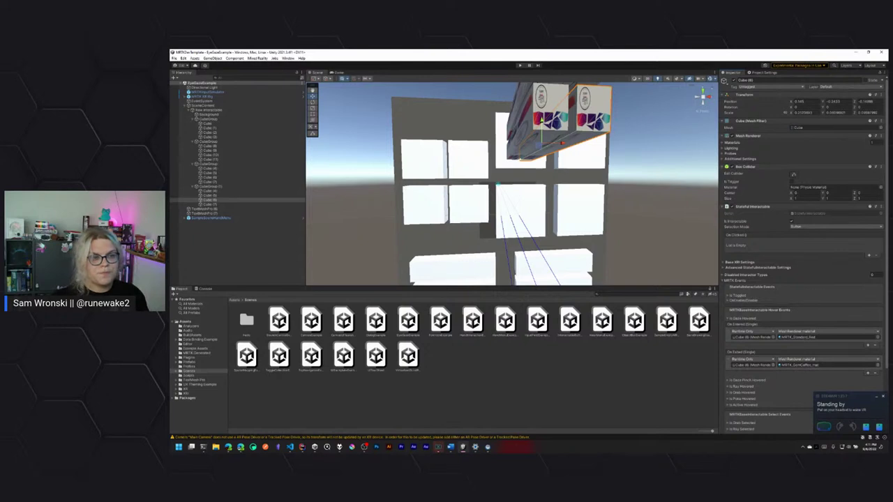
pyautogui.click(877, 365)
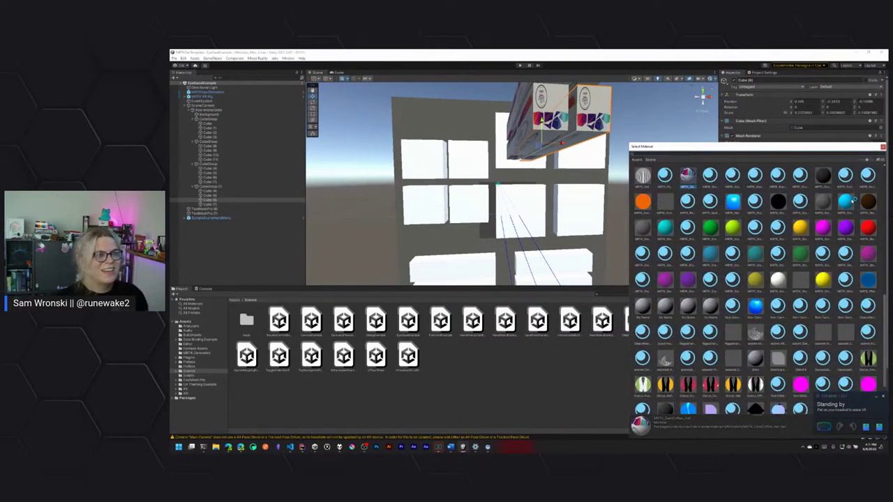
pyautogui.click(846, 202)
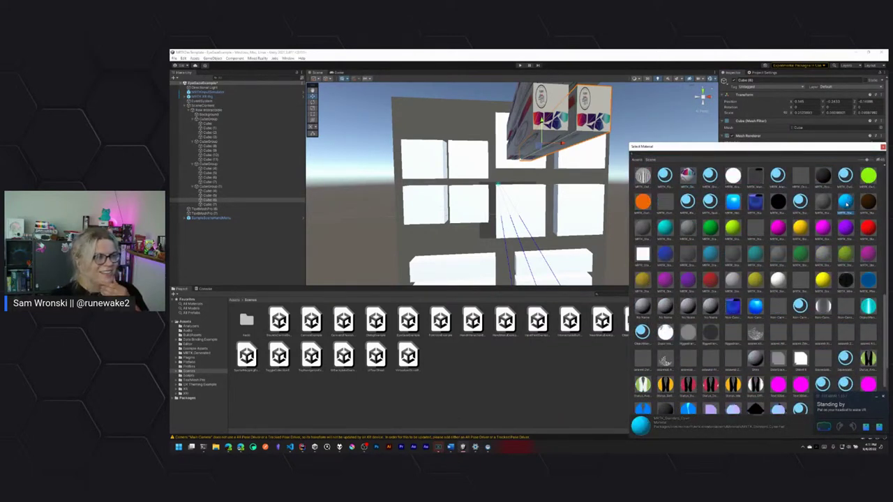
pyautogui.doubleClick(845, 203)
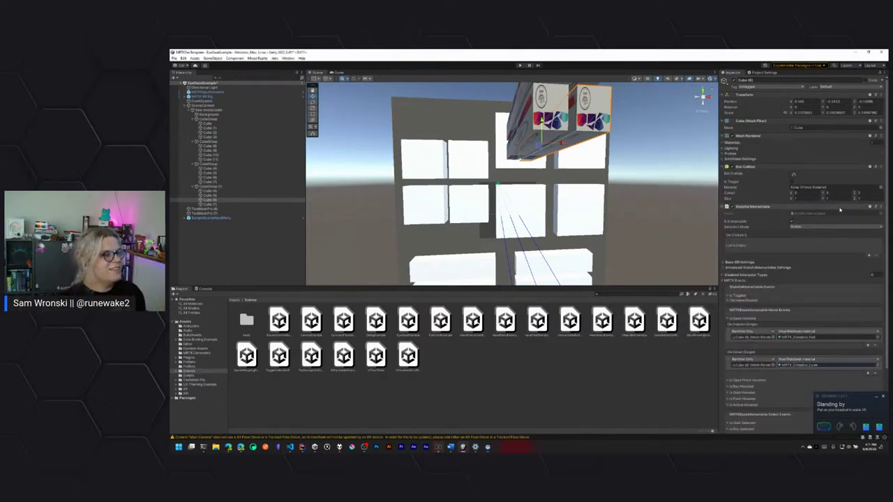
# - Run the scene to test the coffee box's gaze exit material, check it in the Scene view and stop playback
pyautogui.click(520, 66)
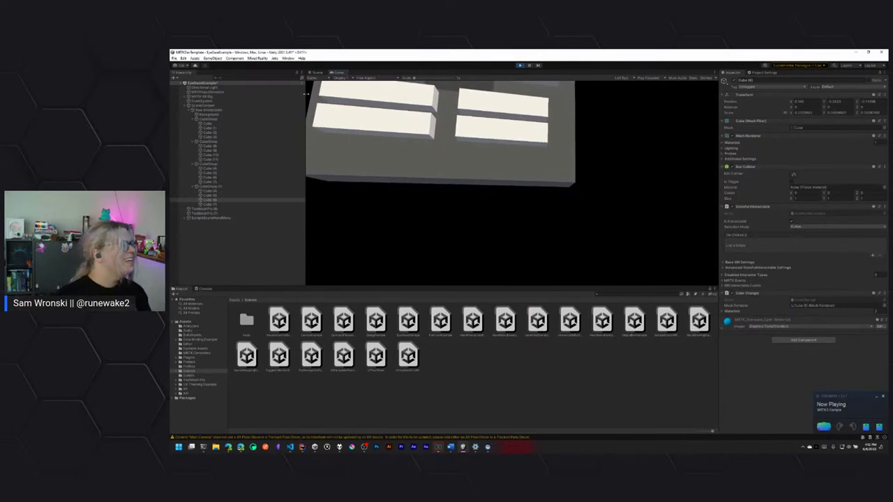
pyautogui.click(315, 72)
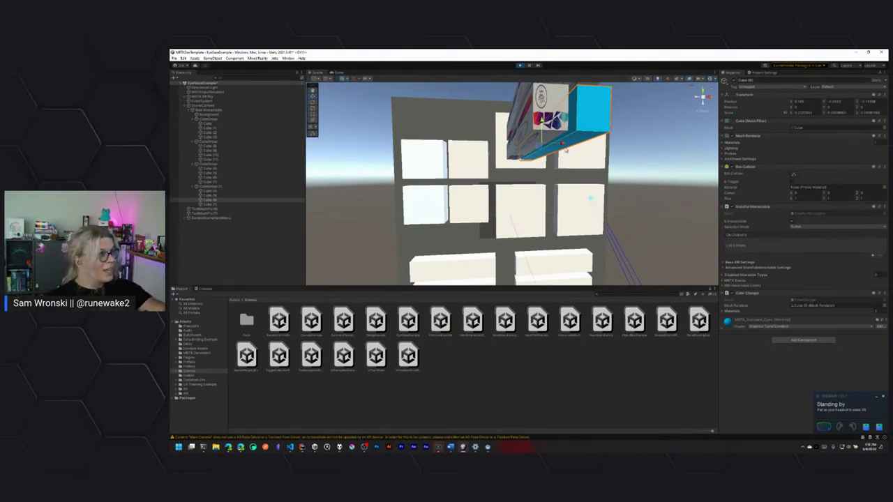
pyautogui.click(518, 65)
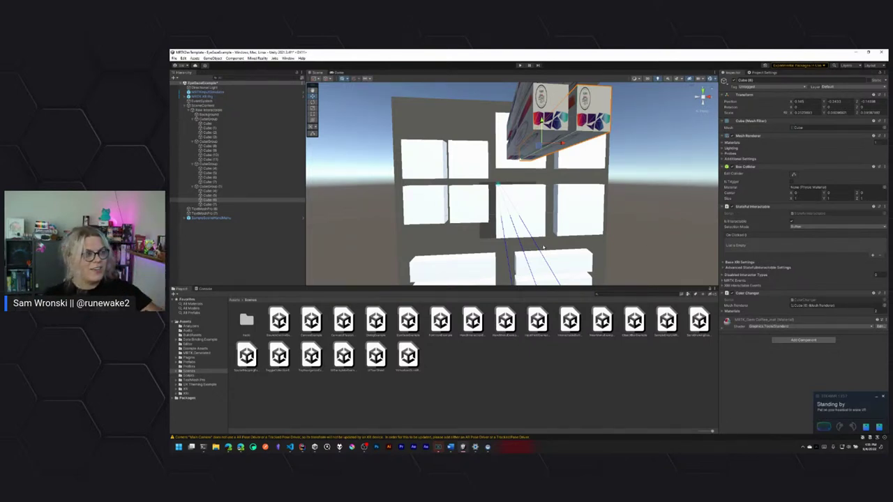
# - Give Cube (10) a Sphere Collider placed above its Box Collider, and disable the Box Collider
pyautogui.moveTo(629, 227); pyautogui.dragTo(481, 210, button='right')
pyautogui.scroll(2, 538, 231)
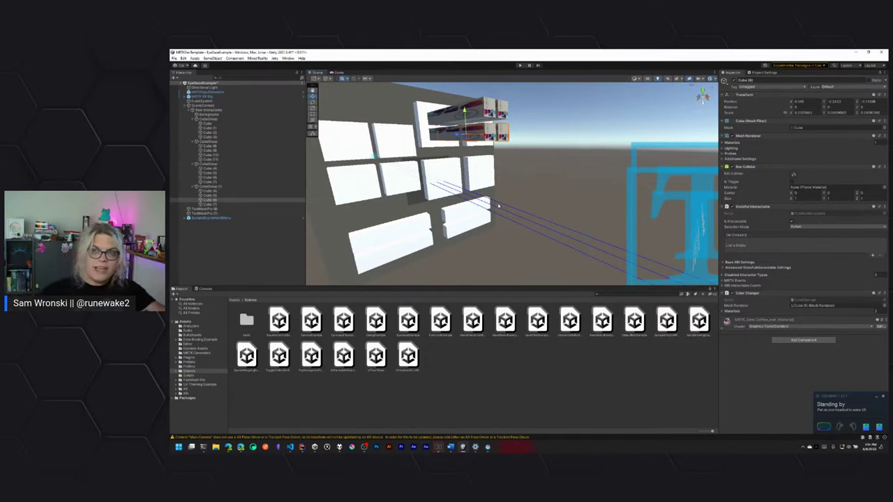
pyautogui.click(474, 199)
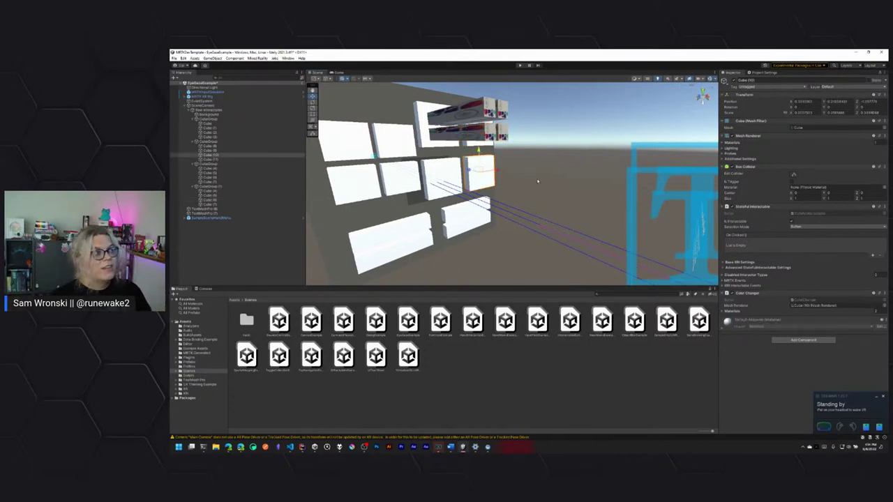
pyautogui.moveTo(476, 195); pyautogui.dragTo(530, 167, button='right')
pyautogui.scroll(5, 531, 167)
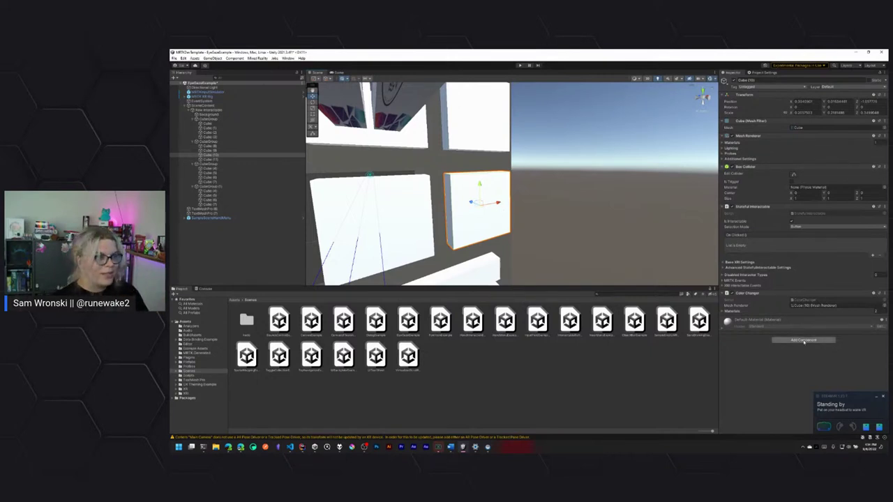
pyautogui.click(804, 340)
pyautogui.write('caps')
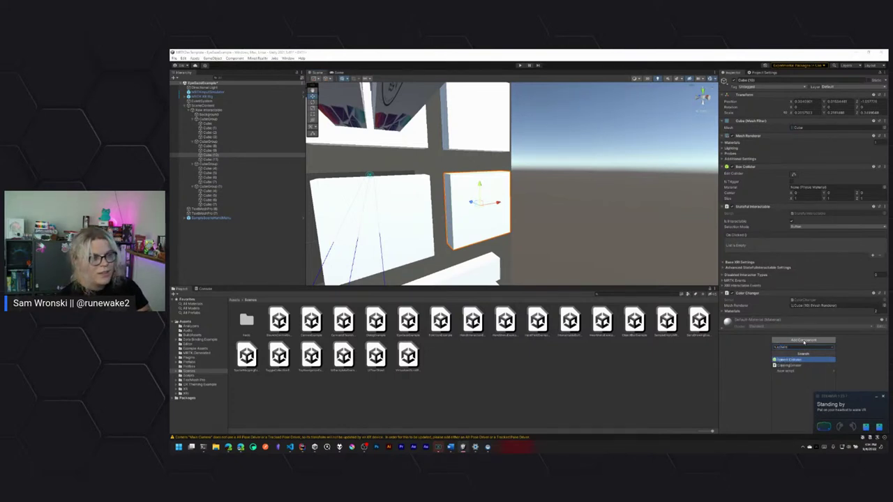
pyautogui.press('Return')
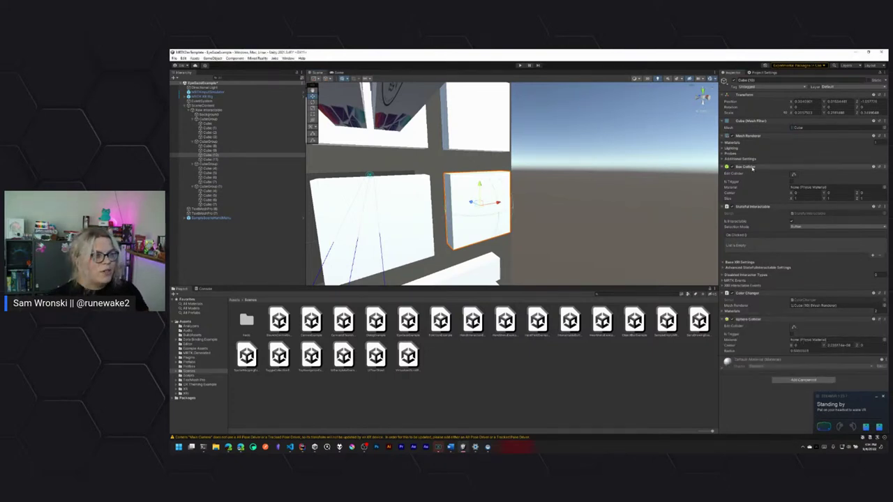
pyautogui.click(731, 168)
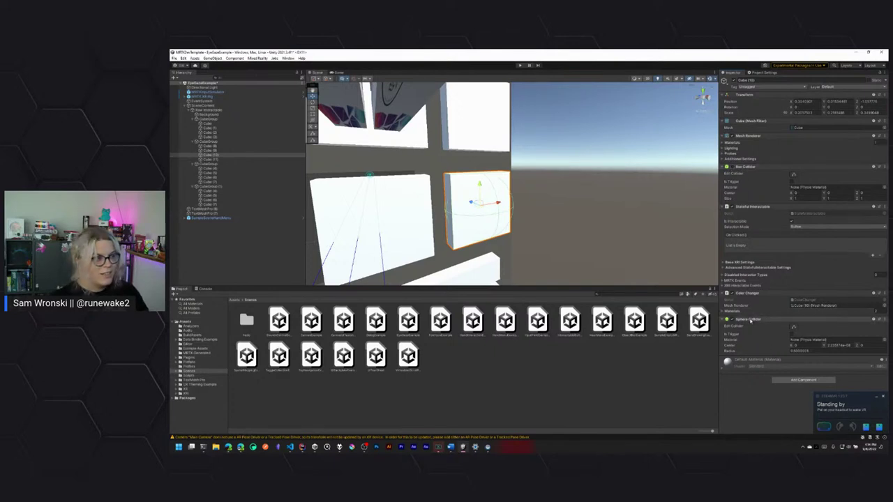
pyautogui.moveTo(754, 164); pyautogui.dragTo(753, 165)
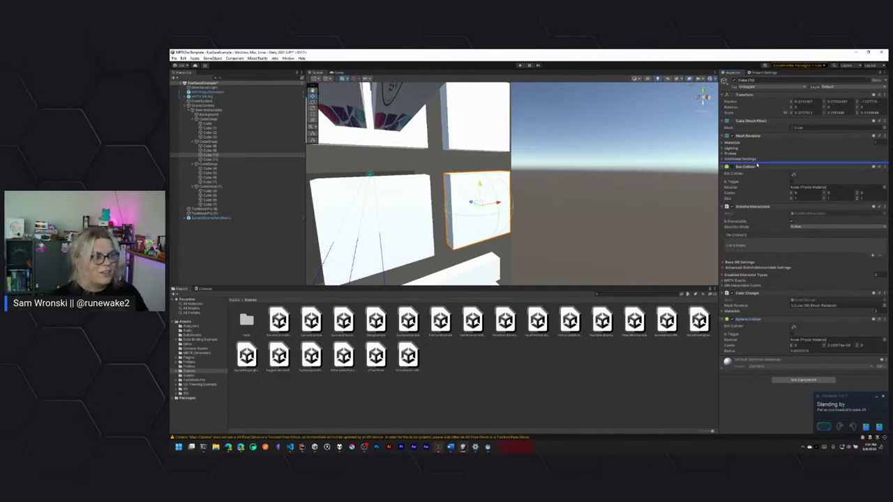
# - Change the mesh of Cube (10) to Sphere and deselect the object
pyautogui.click(881, 128)
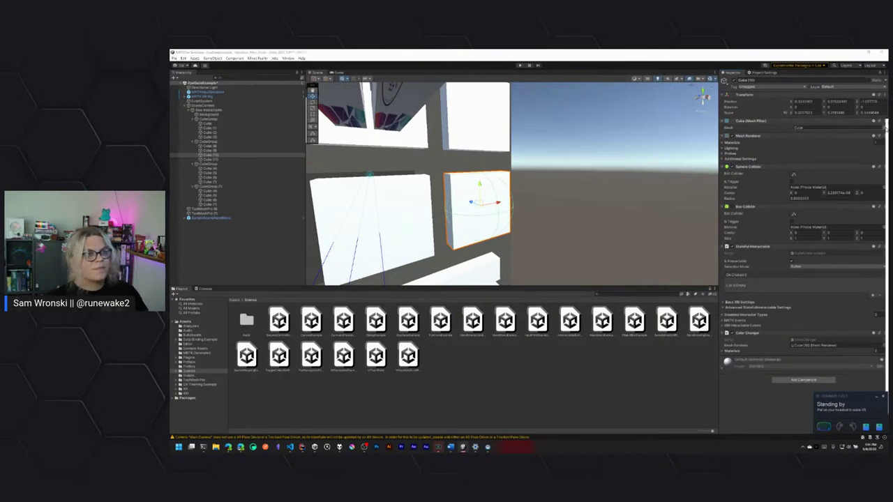
pyautogui.click(773, 152)
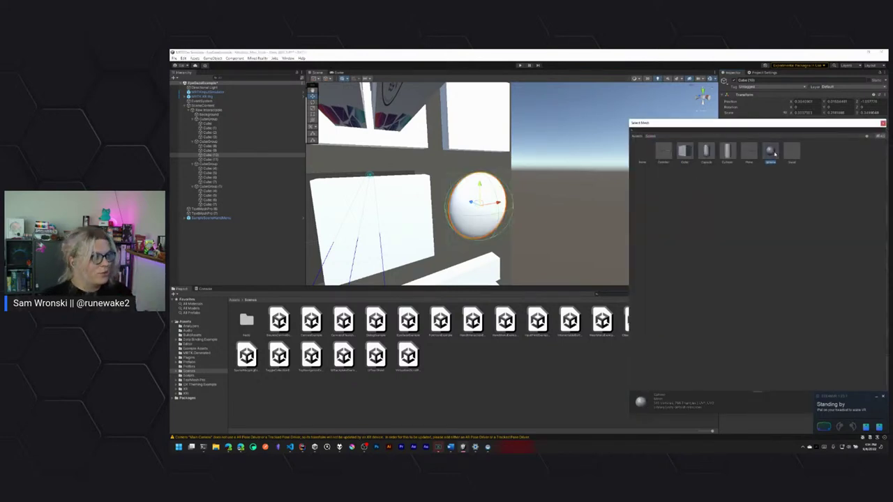
pyautogui.doubleClick(771, 152)
pyautogui.moveTo(564, 230); pyautogui.dragTo(634, 202, button='right')
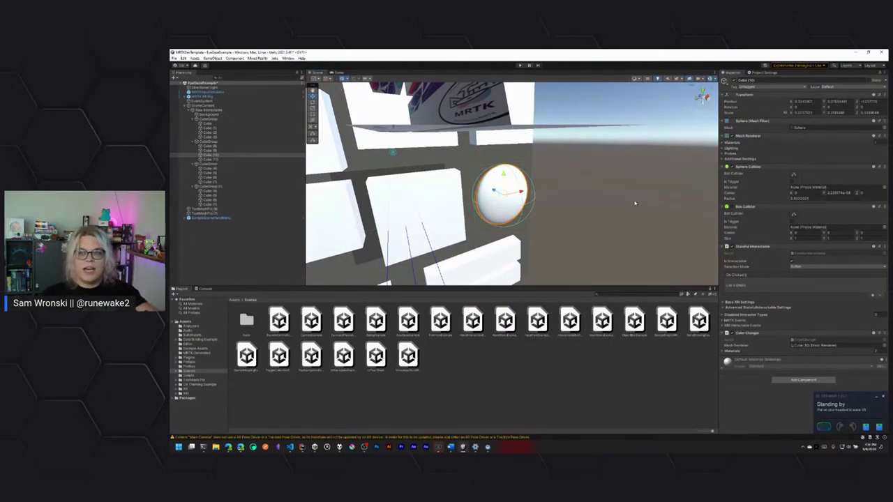
pyautogui.click(601, 191)
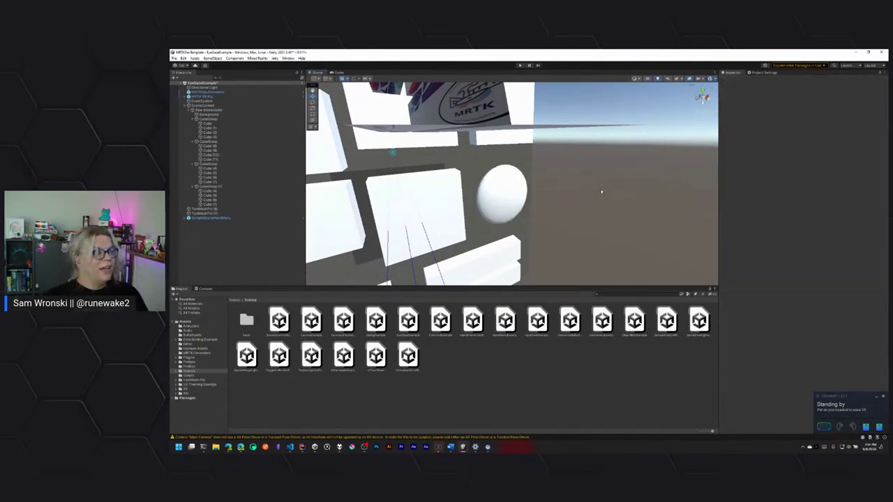
# - Run the scene to test gaze hovering on the sphere, check the object from the Scene view and stop playback
pyautogui.click(520, 65)
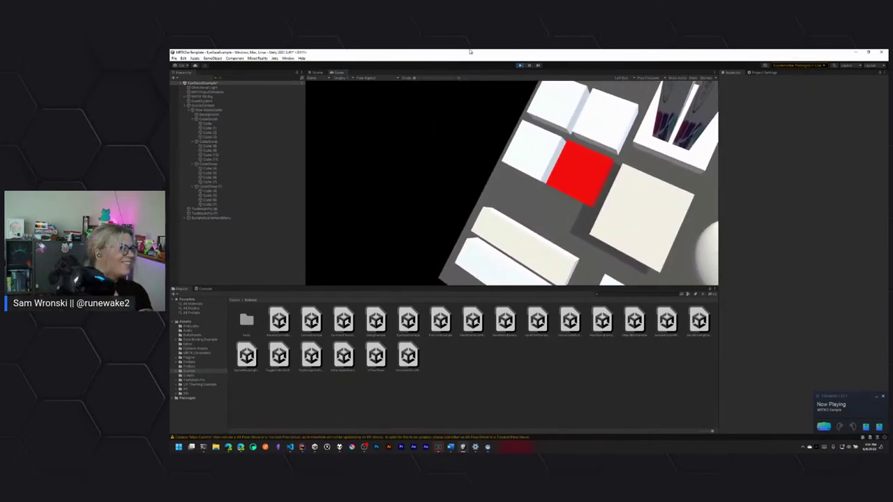
pyautogui.hotkey('ctrl', '1')
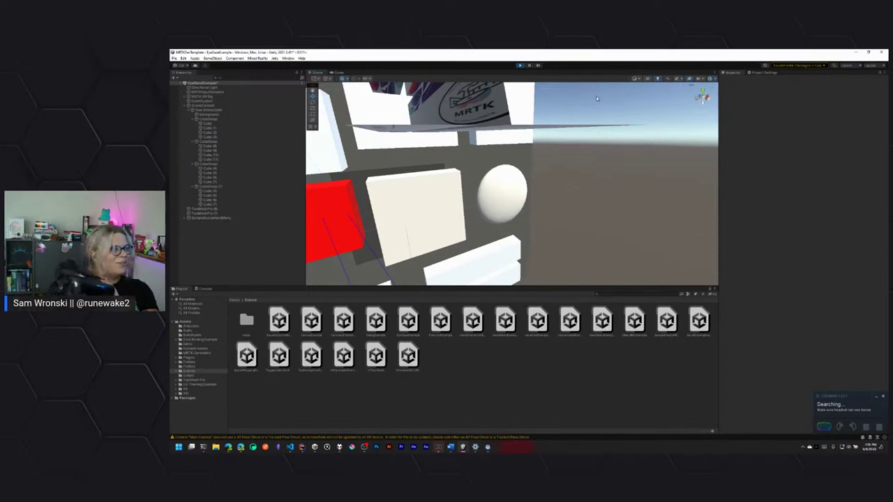
pyautogui.moveTo(598, 103); pyautogui.dragTo(618, 266, button='right')
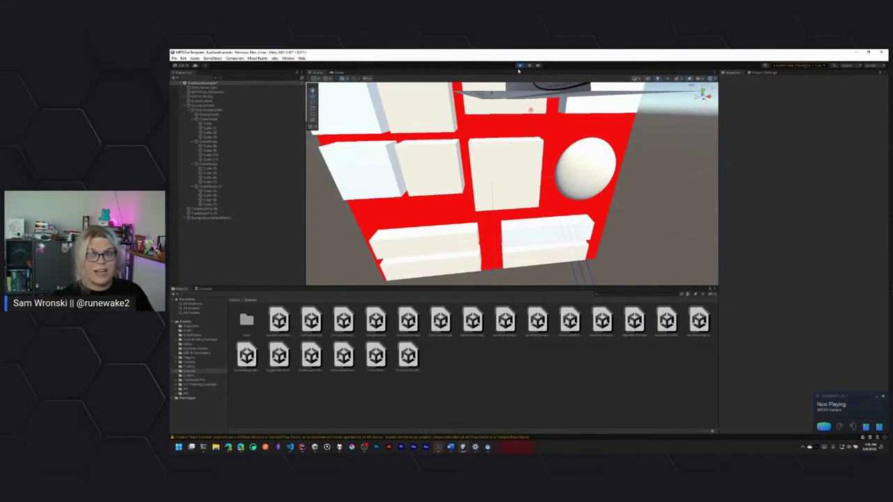
pyautogui.click(520, 65)
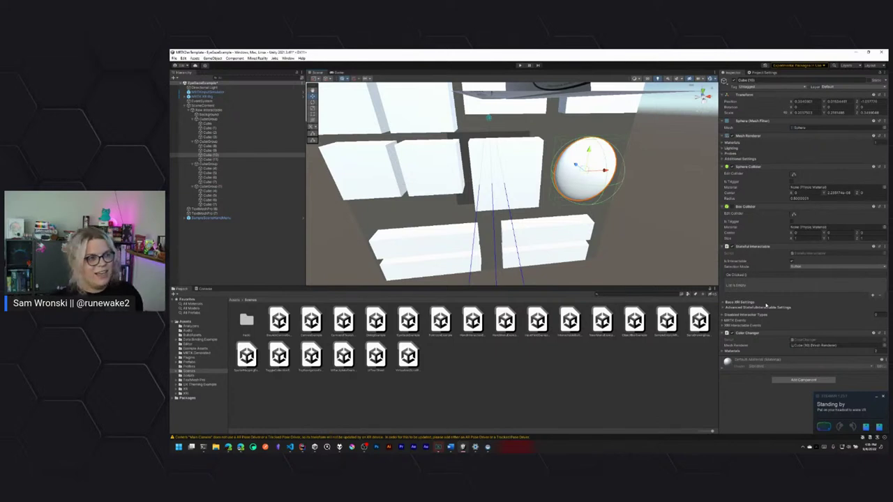
# - Add a second On Entered action to Cube (10)'s Is Gaze Hovered event, targeting the scene object Cube (7)
pyautogui.click(723, 320)
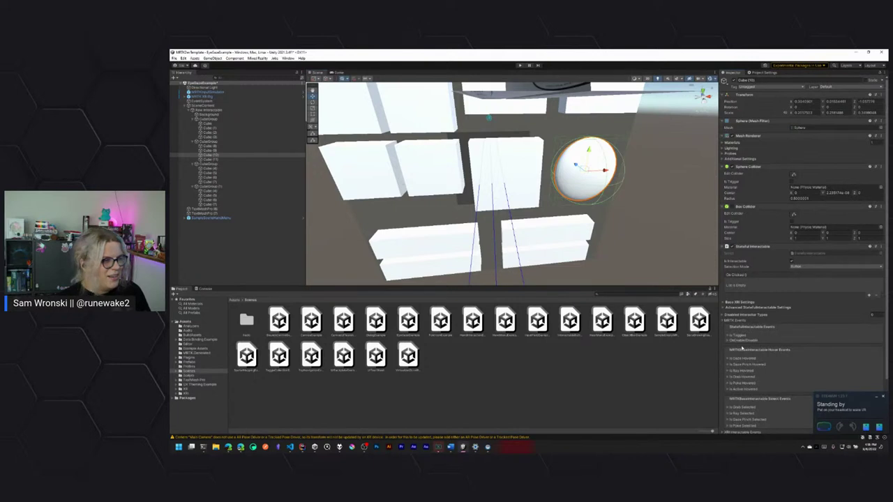
pyautogui.click(728, 358)
pyautogui.scroll(-1, 807, 370)
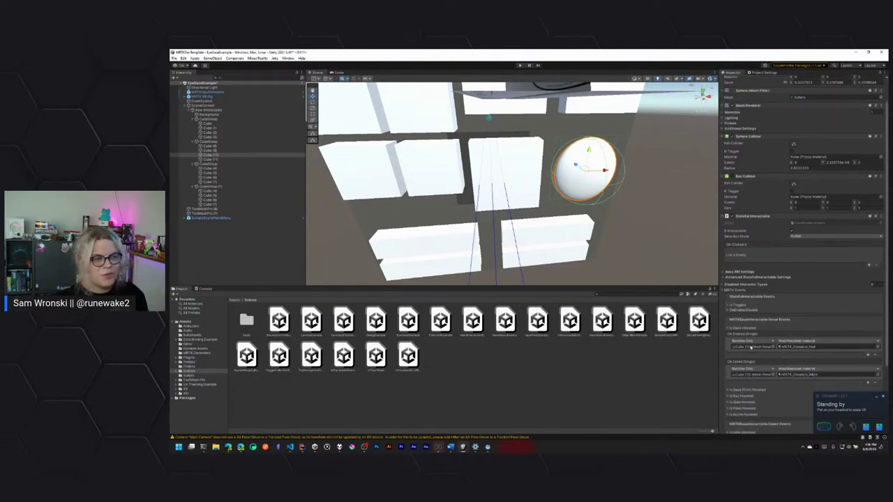
pyautogui.click(868, 355)
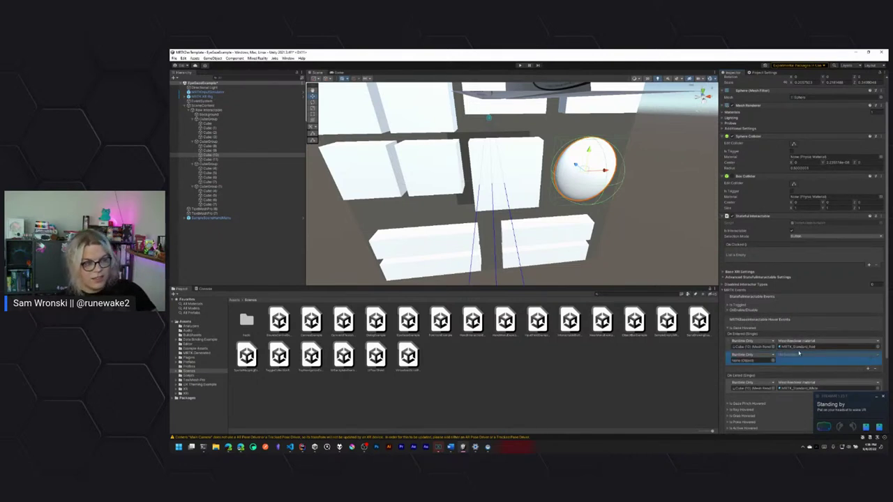
pyautogui.scroll(-1, 798, 363)
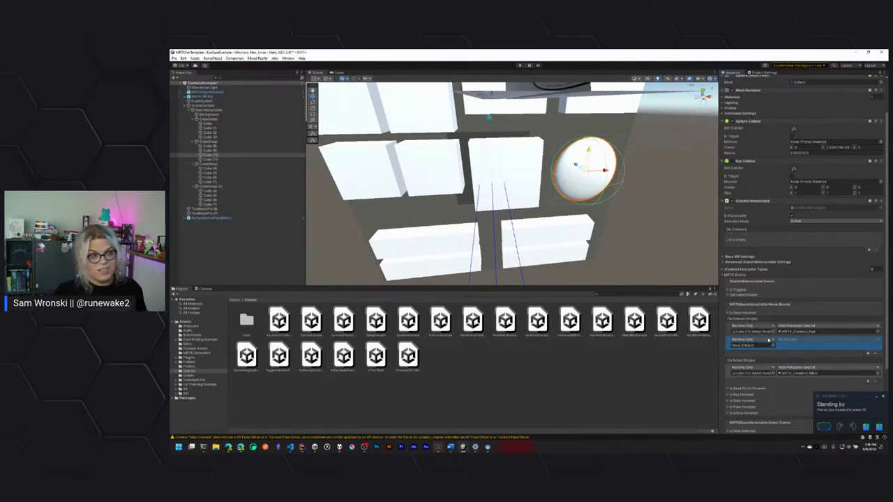
pyautogui.click(773, 344)
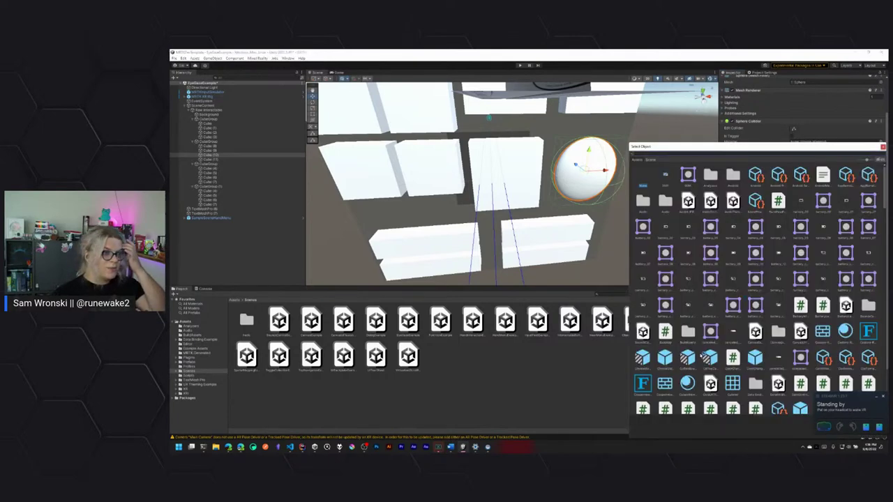
pyautogui.moveTo(797, 147); pyautogui.dragTo(602, 110)
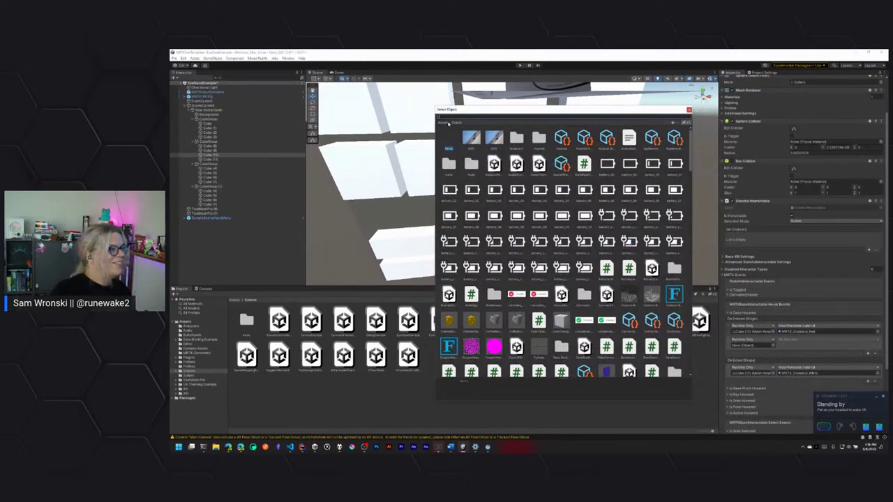
pyautogui.click(456, 123)
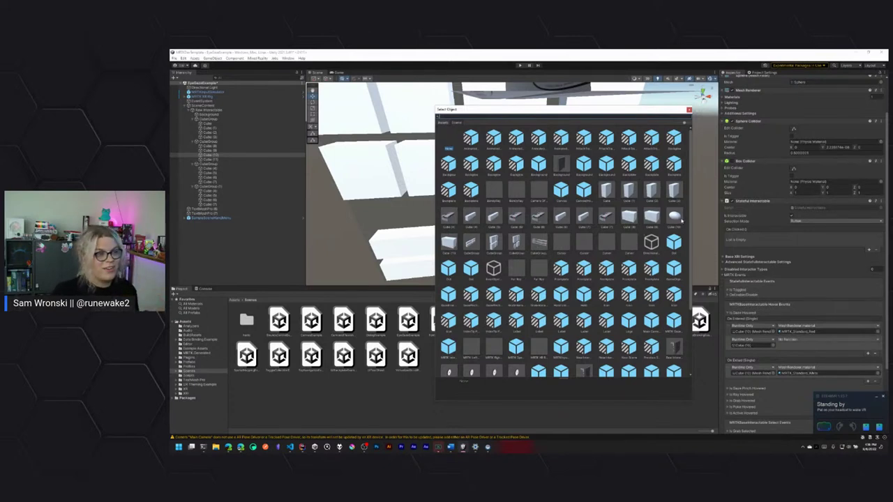
pyautogui.click(675, 219)
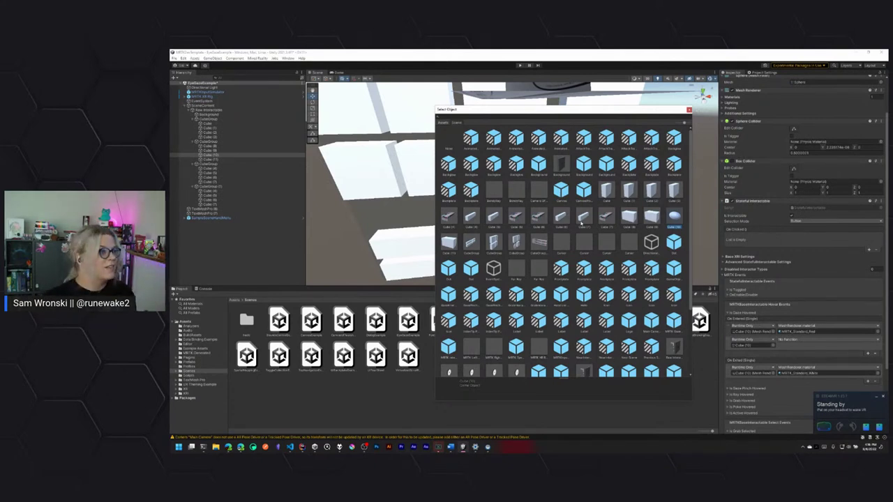
pyautogui.doubleClick(603, 221)
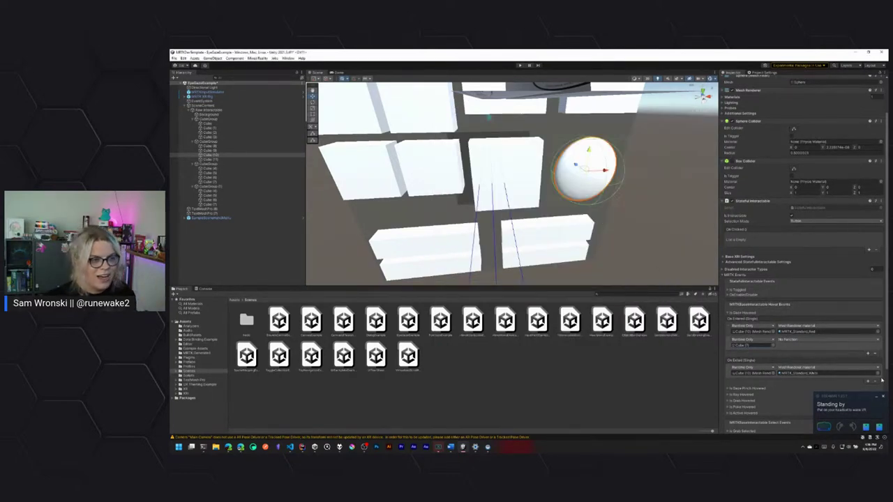
# - Make the new On Entered action set Cube (7)'s MeshRenderer material to a dark gray material from the scene
pyautogui.click(823, 340)
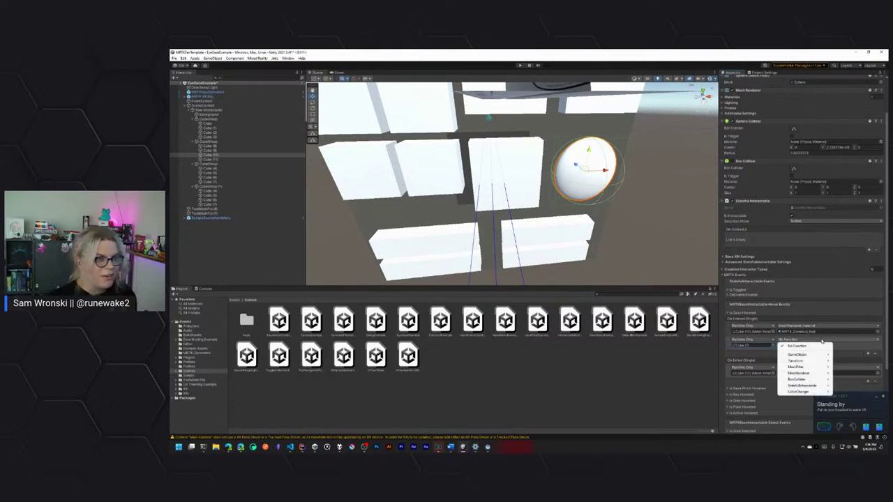
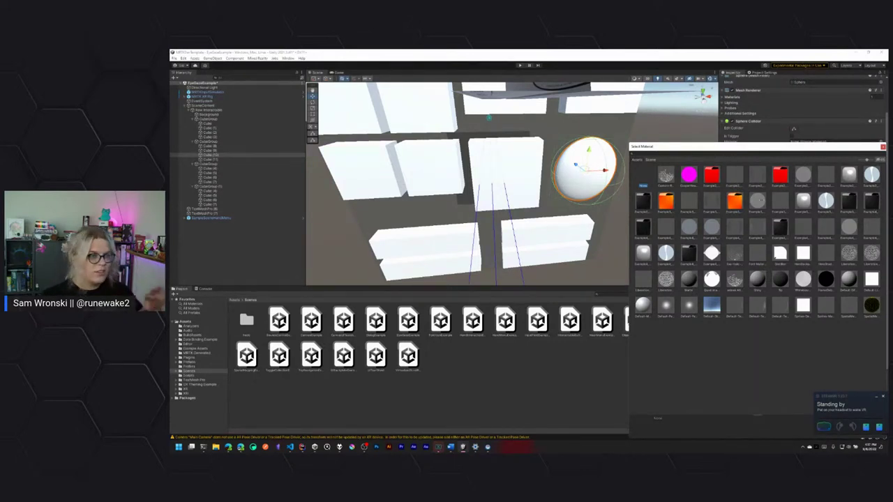
pyautogui.moveTo(812, 148); pyautogui.dragTo(805, 134)
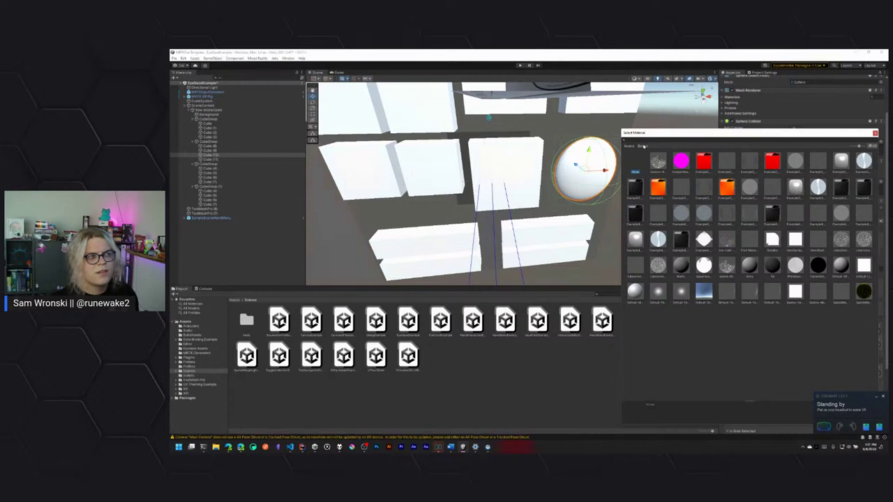
pyautogui.click(642, 146)
pyautogui.click(628, 147)
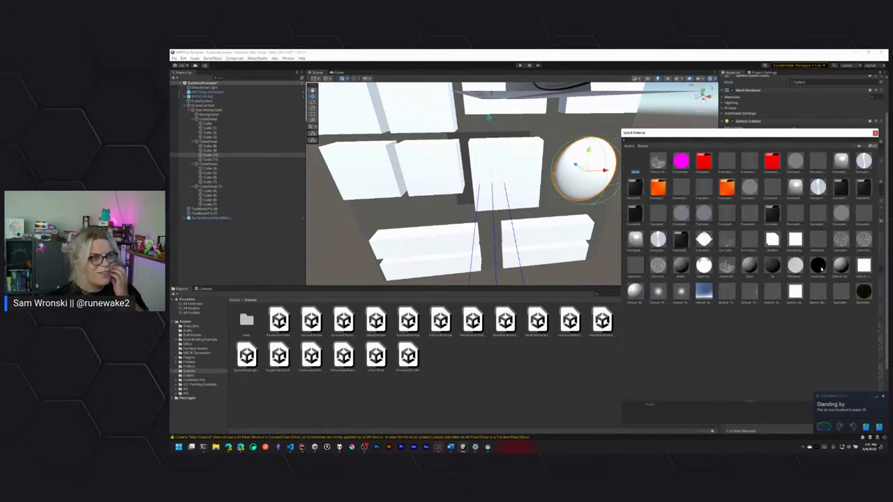
pyautogui.click(682, 266)
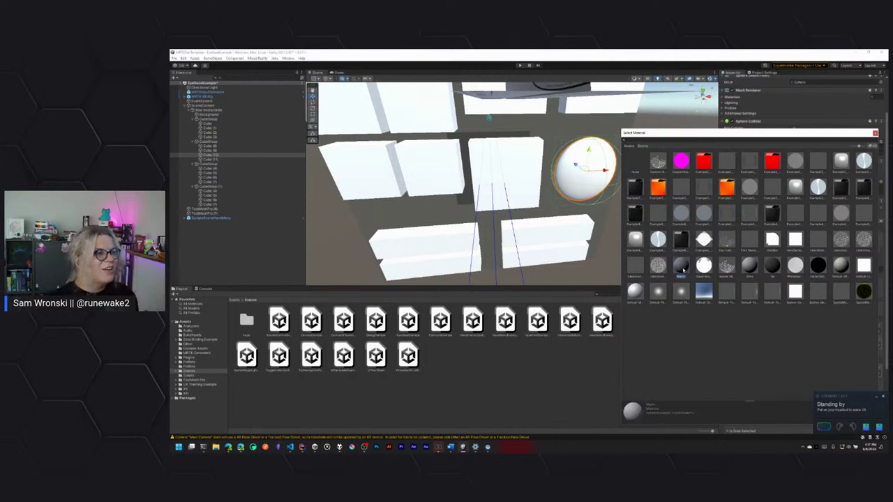
pyautogui.doubleClick(682, 266)
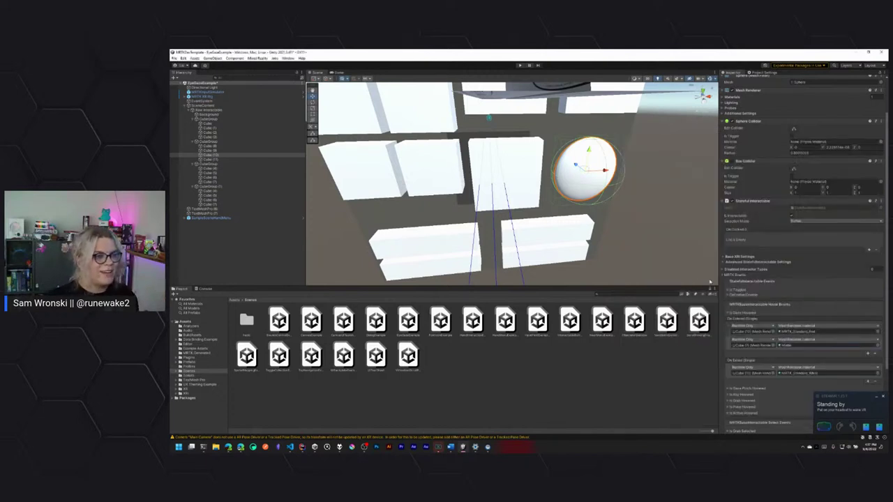
# - Run the scene to test the gaze action that changes Cube (7), stop playback and deselect the sphere
pyautogui.click(519, 65)
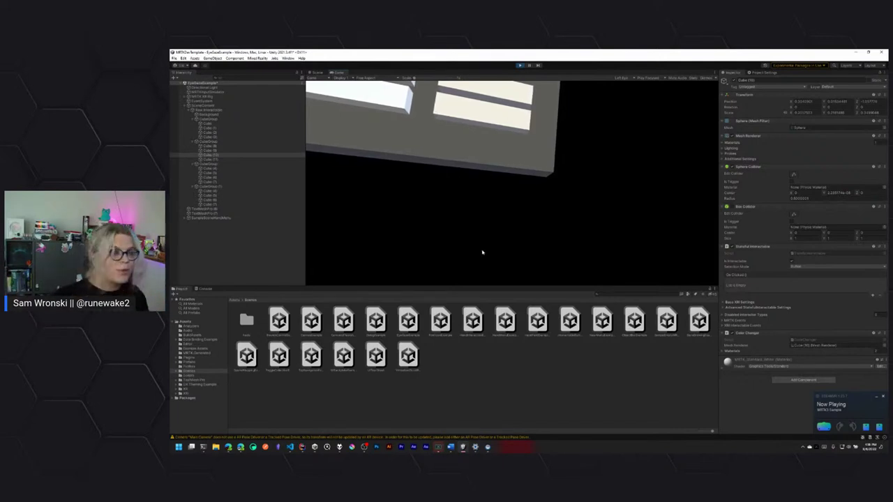
pyautogui.click(520, 66)
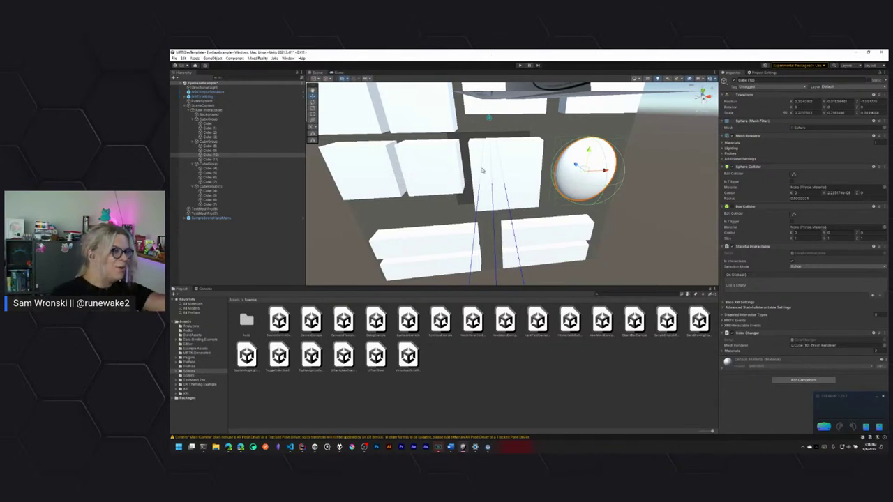
pyautogui.click(588, 381)
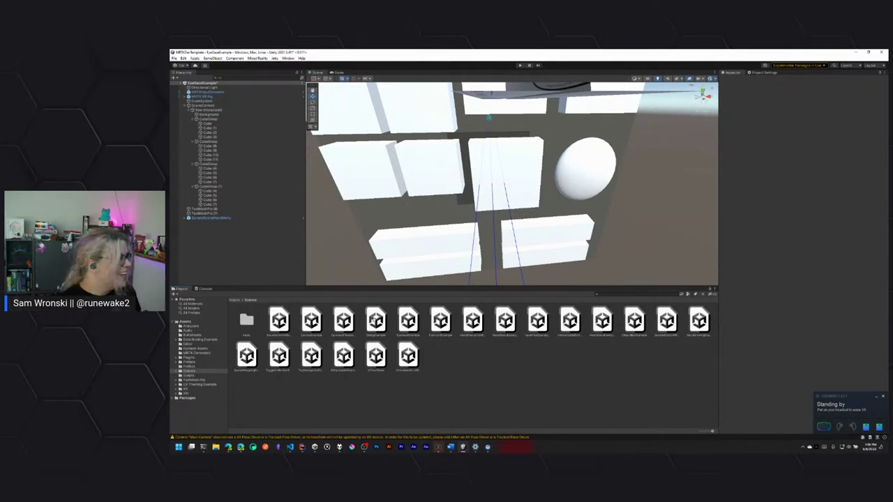
# - Open the BoundsControlExamples scene without saving the changes to EyeGazeExample
pyautogui.click(375, 321)
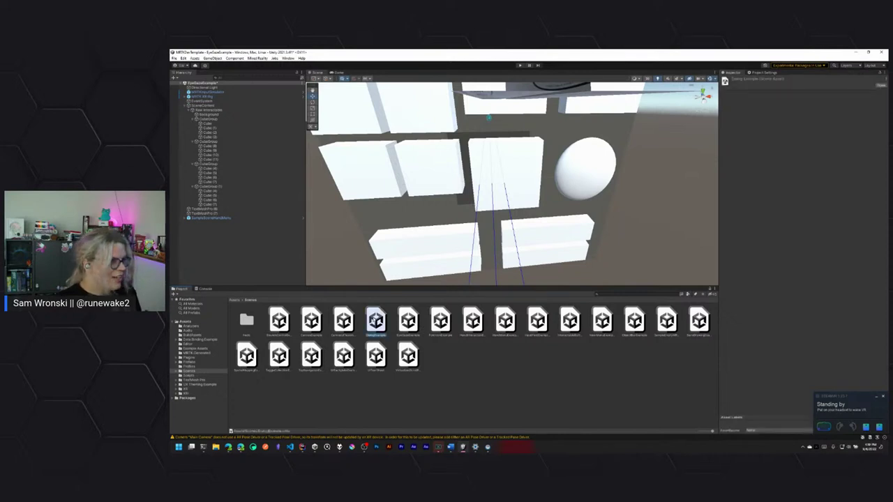
pyautogui.doubleClick(279, 319)
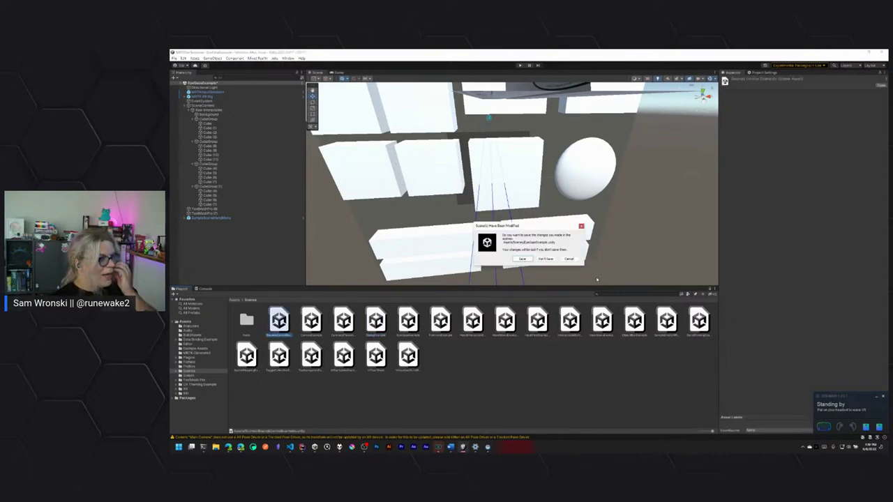
pyautogui.click(545, 259)
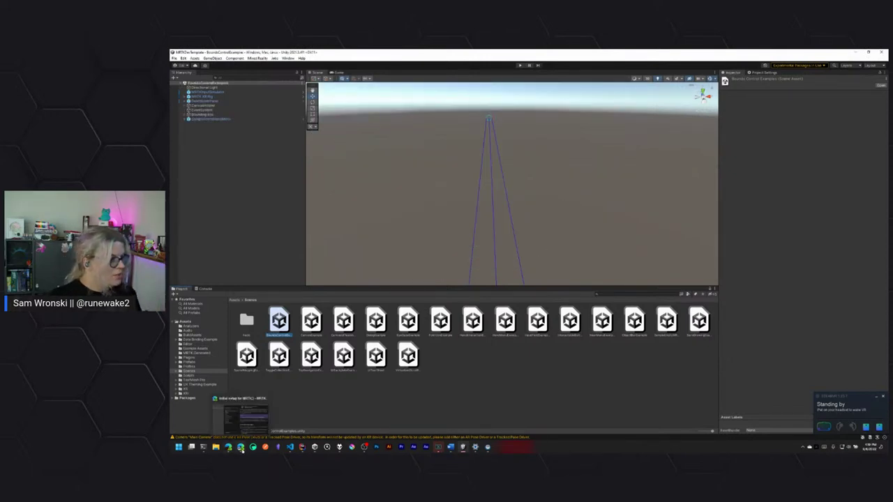
# - Switch to the browser and review the rest of the MRTK3 setup guide, from opening the Unity project to Next steps
pyautogui.click(240, 419)
pyautogui.scroll(-3, 589, 283)
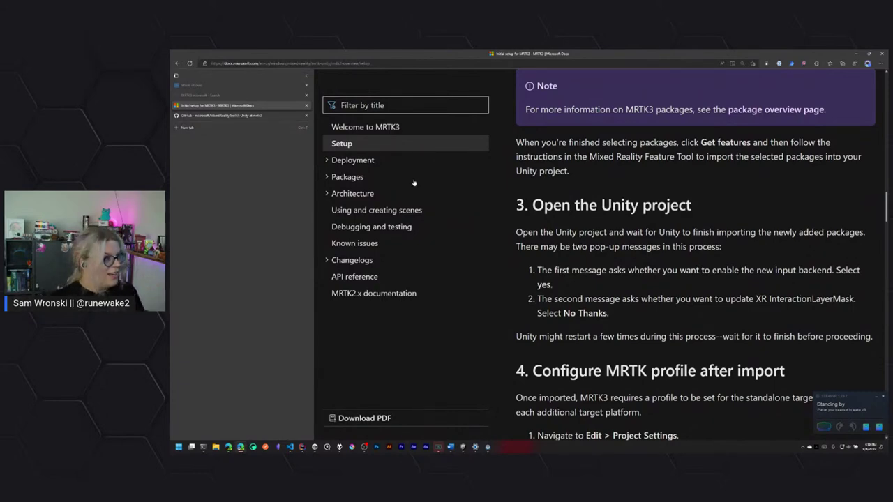
pyautogui.scroll(-10, 674, 147)
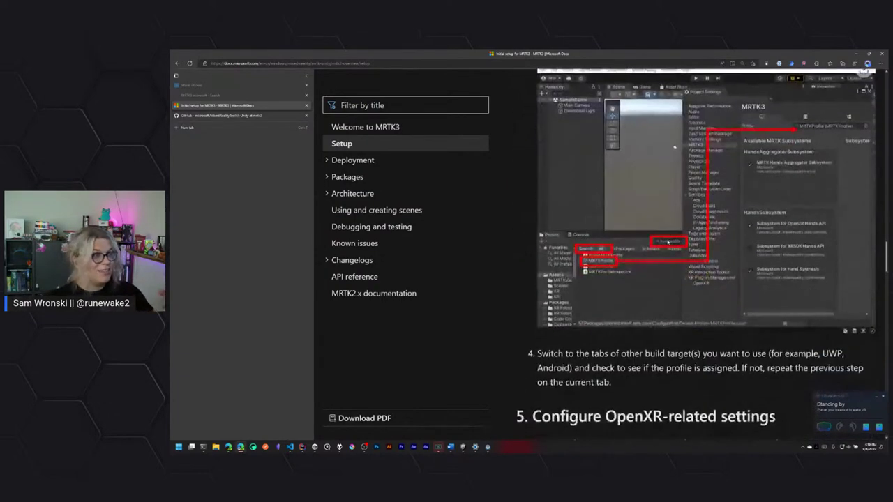
pyautogui.scroll(-10, 667, 241)
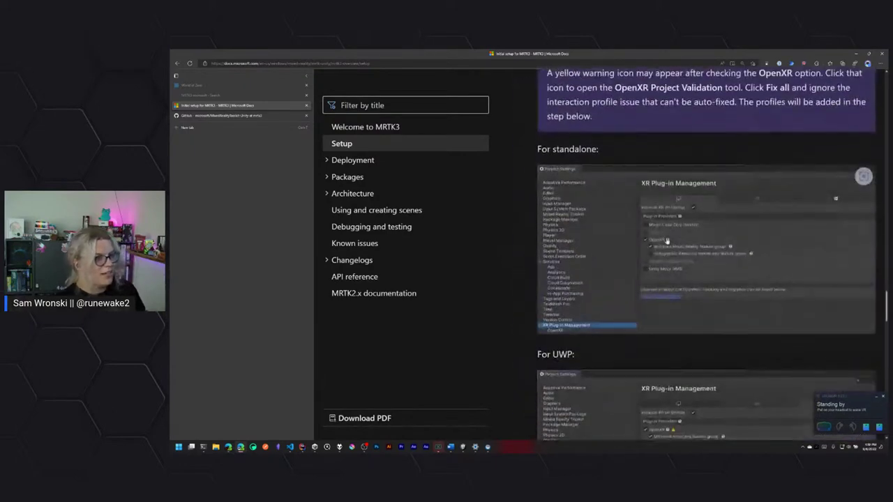
pyautogui.scroll(-10, 670, 279)
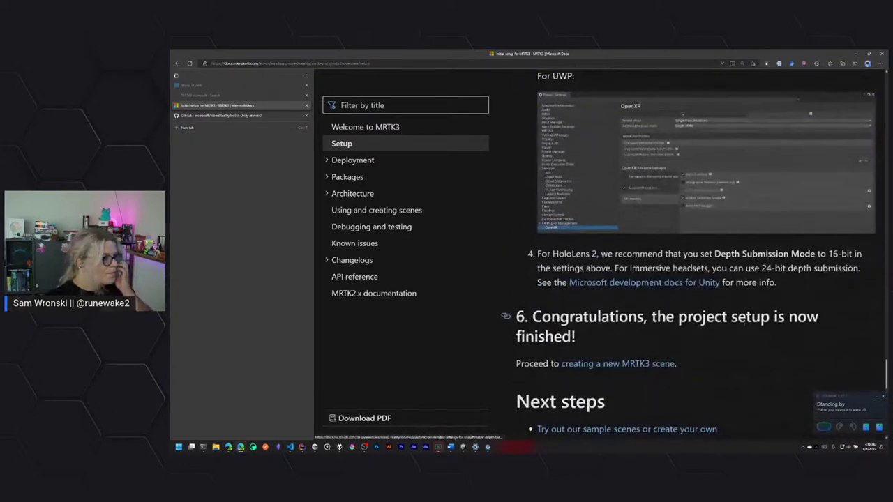
pyautogui.scroll(-3, 607, 212)
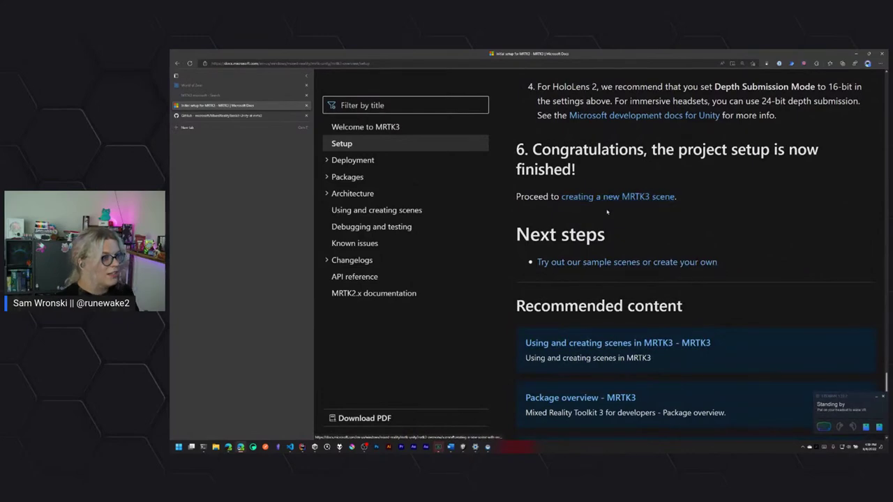
# - Open the documentation on sample scenes, examine the general sample scenes such as HandInteractionExamples, and switch back to Unity
pyautogui.click(583, 268)
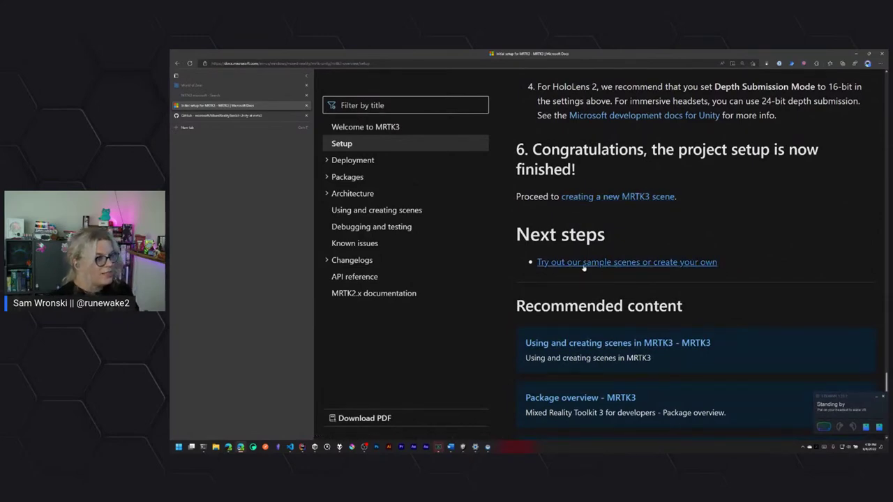
pyautogui.scroll(-6, 587, 278)
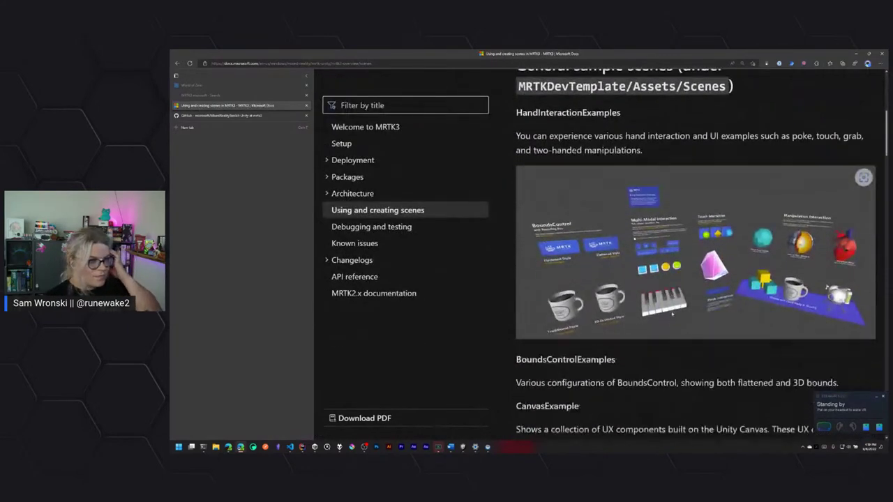
pyautogui.scroll(3, 542, 299)
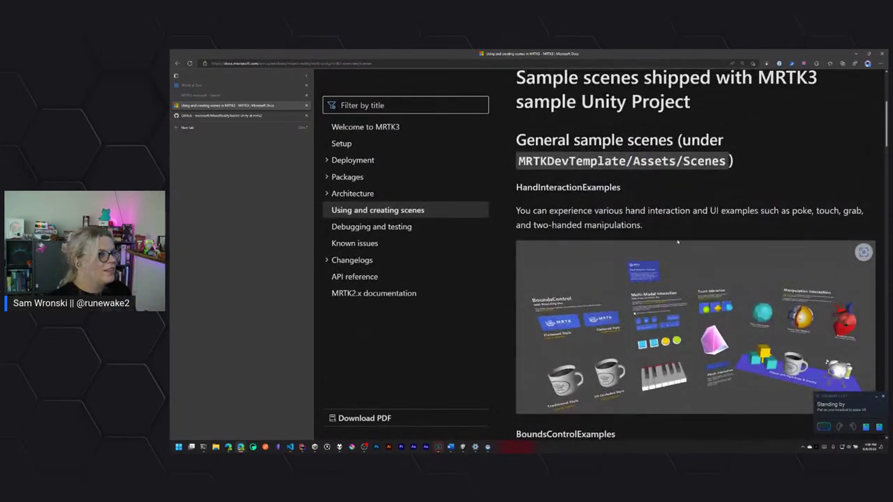
pyautogui.scroll(-1, 621, 321)
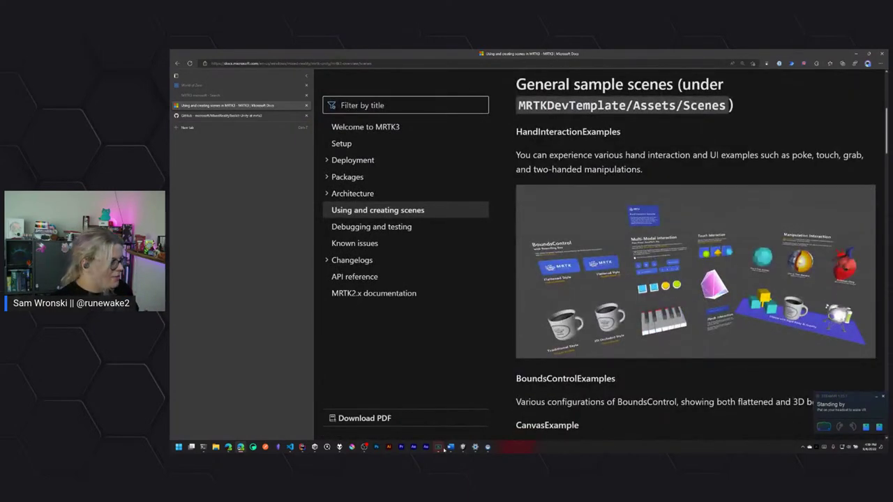
pyautogui.click(462, 413)
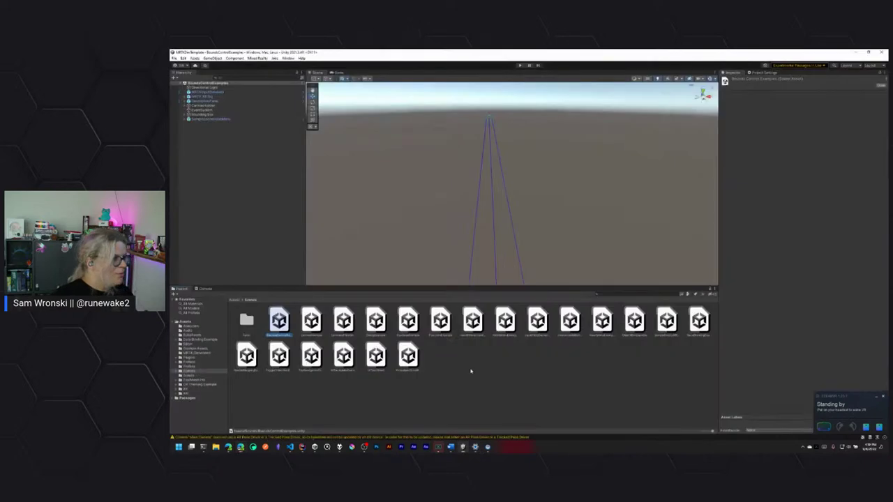
# - Run the BoundsControlExamples scene to test its bounds interactions, and stop playback
pyautogui.click(521, 66)
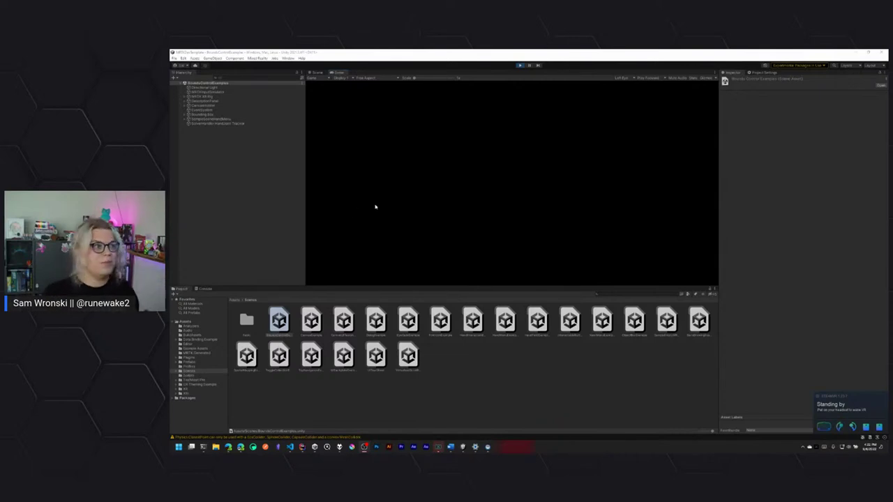
pyautogui.click(520, 65)
pyautogui.click(521, 66)
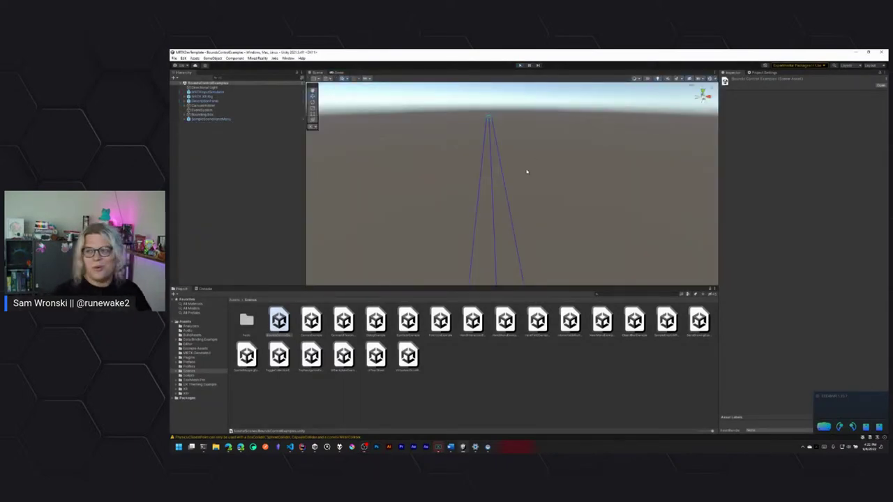
# - Shrink the 3D gizmo icons in the Scene view so they no longer cover the bounds control example objects
pyautogui.moveTo(523, 177); pyautogui.dragTo(563, 193, button='right')
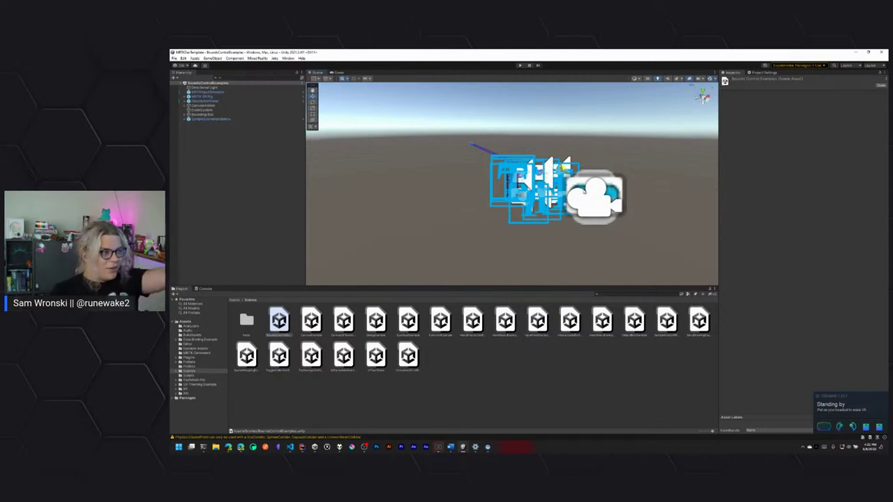
pyautogui.moveTo(463, 194); pyautogui.dragTo(581, 197, button='right')
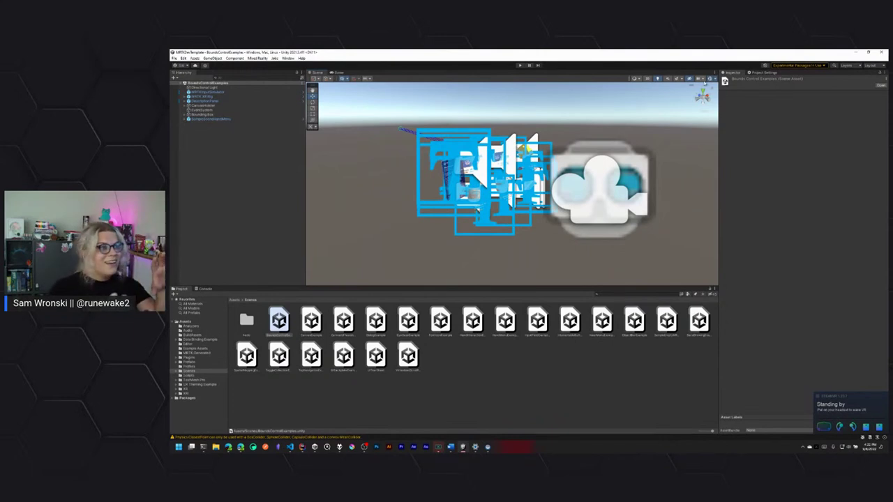
pyautogui.click(713, 79)
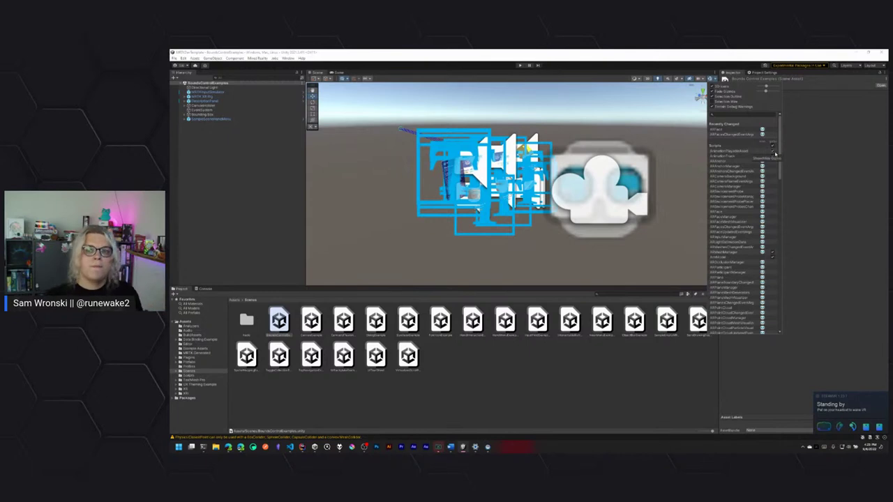
pyautogui.click(461, 161)
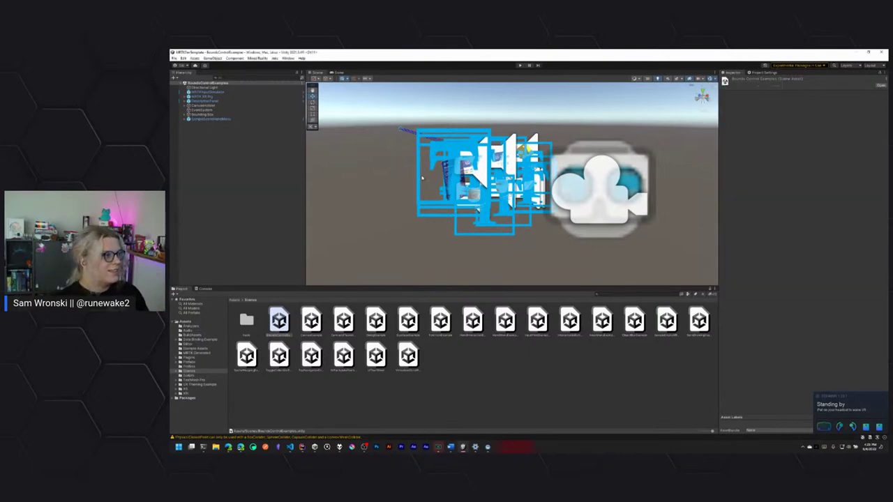
pyautogui.scroll(5, 461, 161)
pyautogui.moveTo(461, 161); pyautogui.dragTo(538, 199, button='right')
pyautogui.click(500, 223)
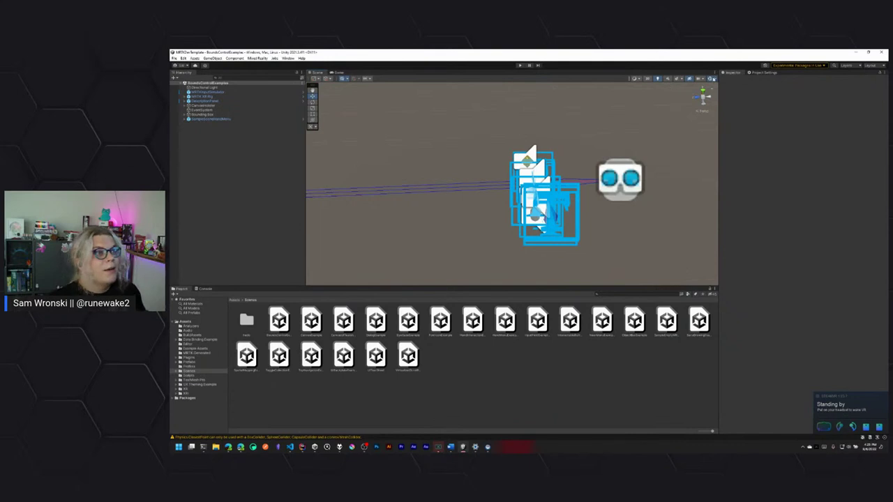
pyautogui.click(712, 78)
pyautogui.moveTo(764, 86); pyautogui.dragTo(759, 86)
pyautogui.click(644, 228)
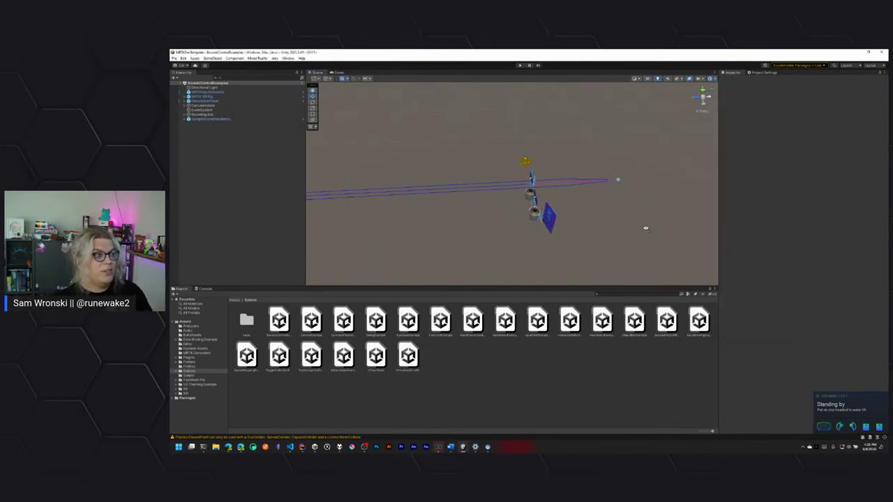
# - Fine-tune the 3D gizmo icon size and examine the panels, mugs and cheese of the bounds control examples
pyautogui.moveTo(644, 227); pyautogui.dragTo(542, 164, button='right')
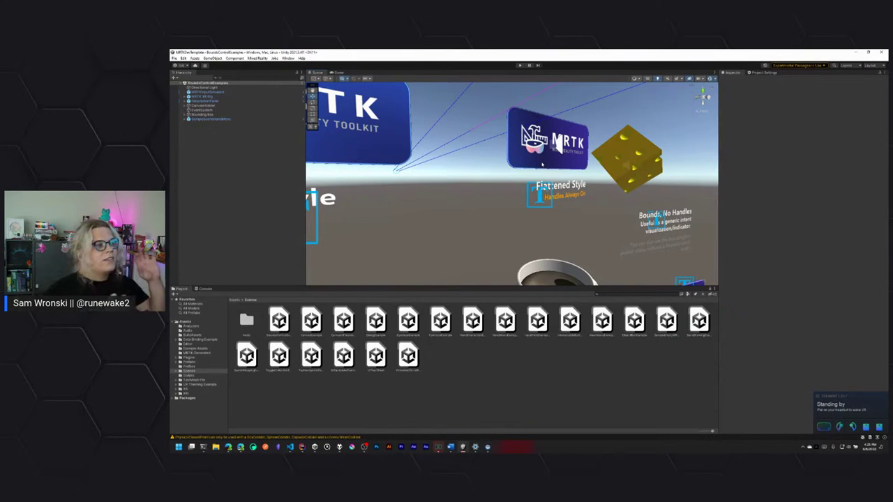
pyautogui.scroll(-8, 511, 197)
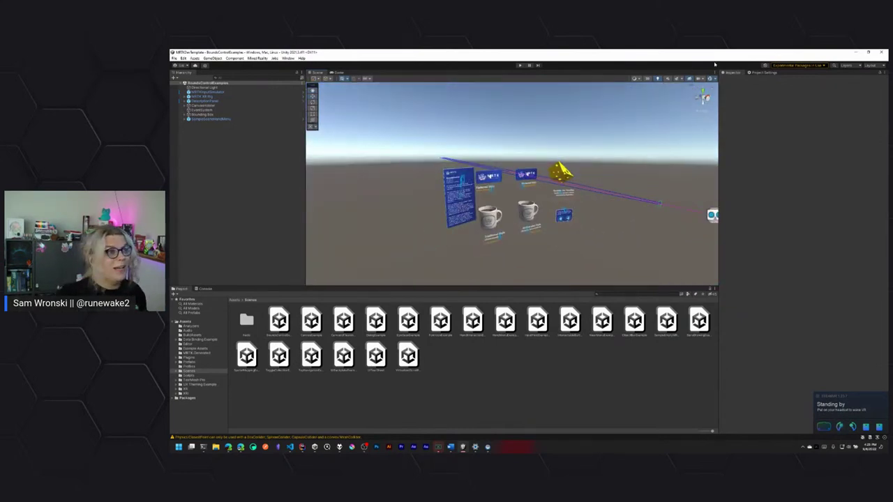
pyautogui.click(715, 78)
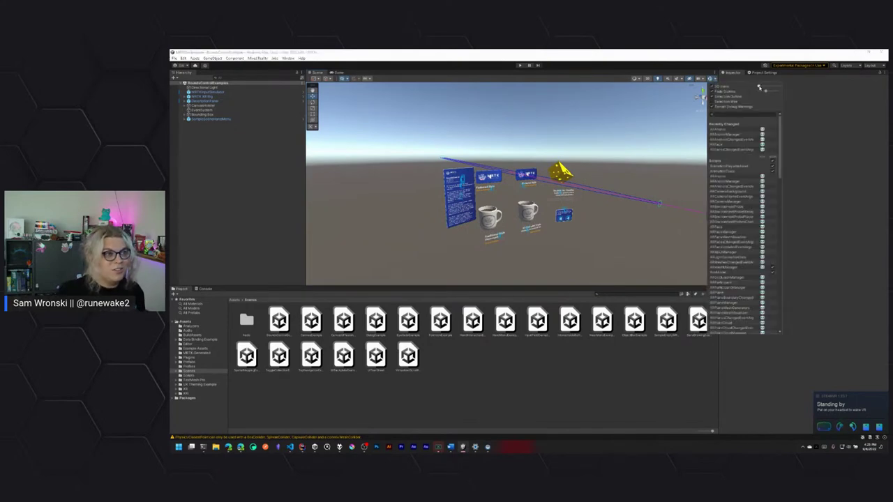
pyautogui.moveTo(759, 87)
pyautogui.mouseDown()
pyautogui.moveTo(767, 89)
pyautogui.moveTo(759, 87)
pyautogui.mouseUp()
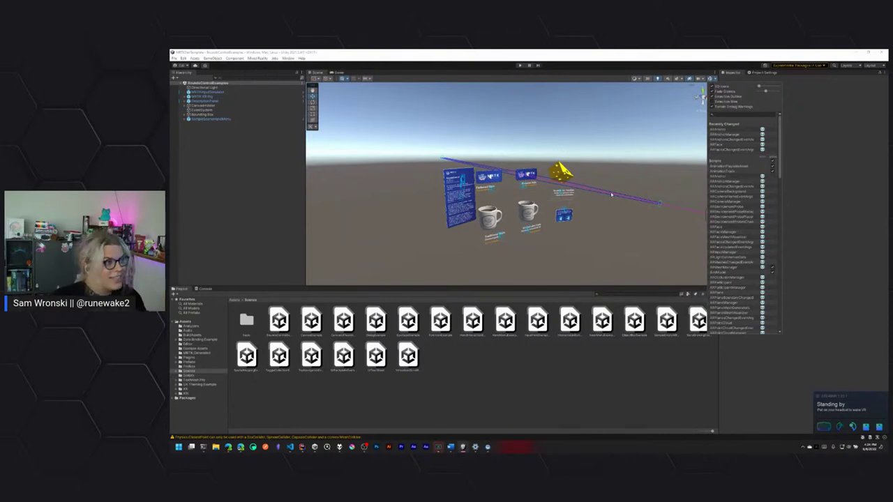
pyautogui.click(530, 202)
pyautogui.scroll(2, 597, 228)
pyautogui.moveTo(559, 242); pyautogui.dragTo(558, 245, button='right')
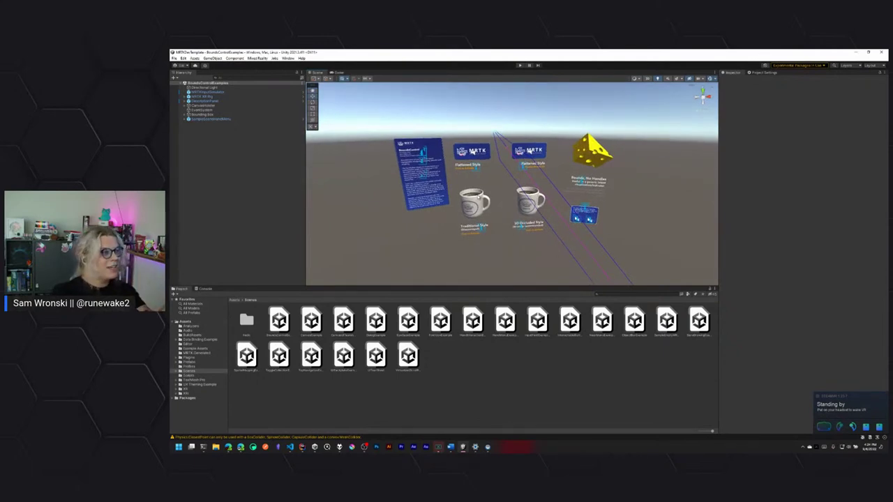
# - Select the Traditional Style coffee mug and examine its Object Manipulator settings and manipulation events
pyautogui.click(477, 204)
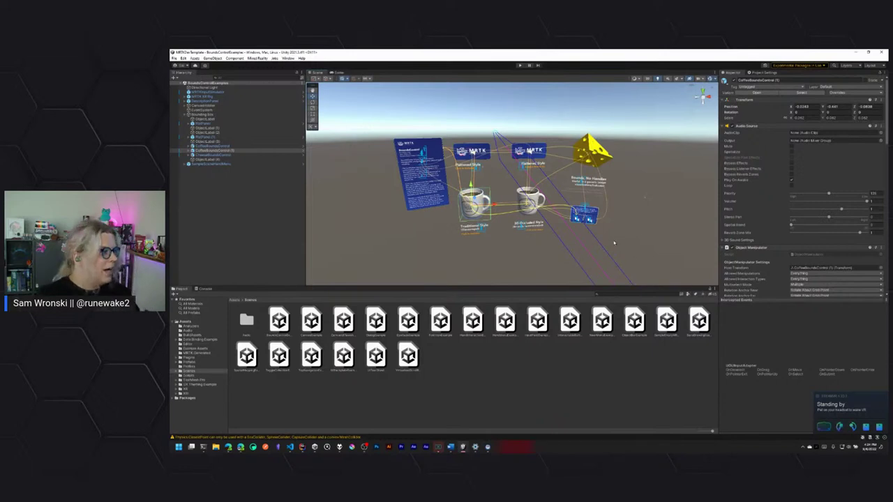
pyautogui.moveTo(614, 243); pyautogui.dragTo(642, 239, button='right')
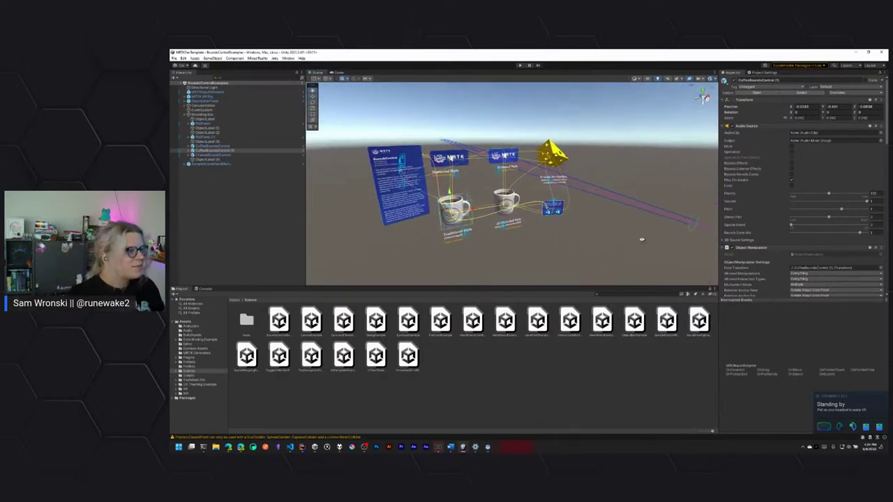
pyautogui.scroll(5, 642, 240)
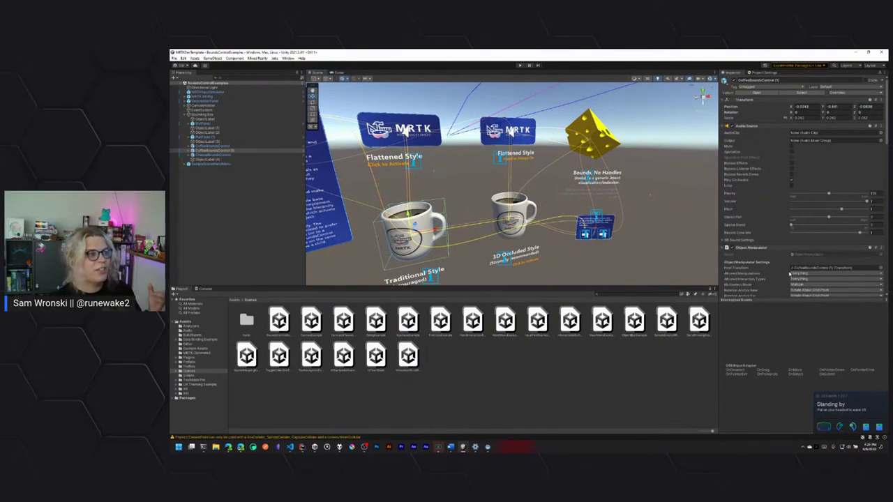
pyautogui.scroll(-4, 760, 274)
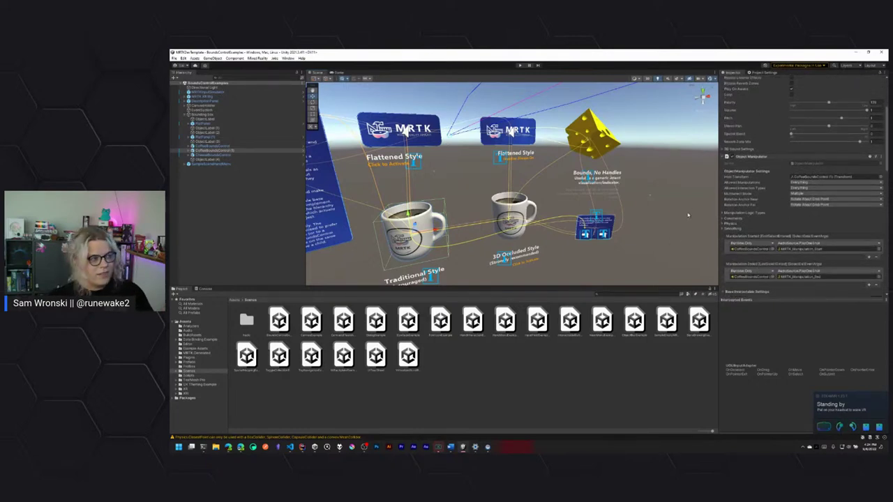
pyautogui.scroll(-2, 778, 230)
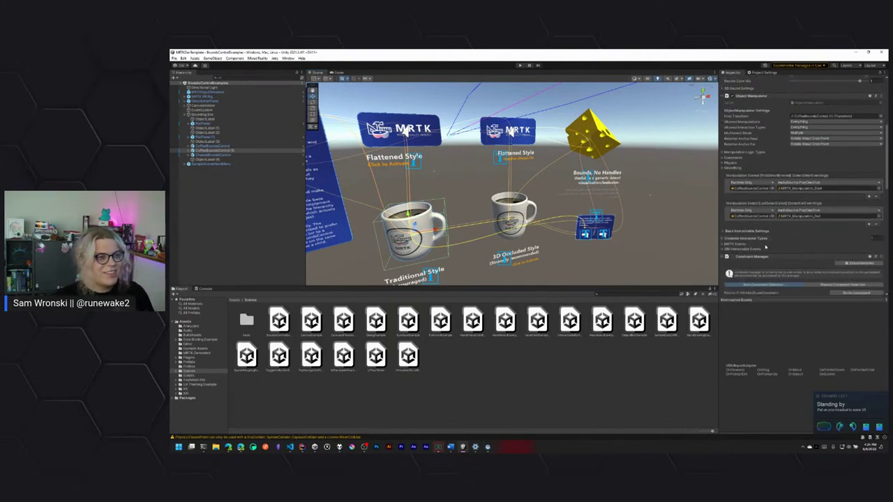
pyautogui.scroll(-3, 784, 211)
pyautogui.scroll(-3, 784, 211)
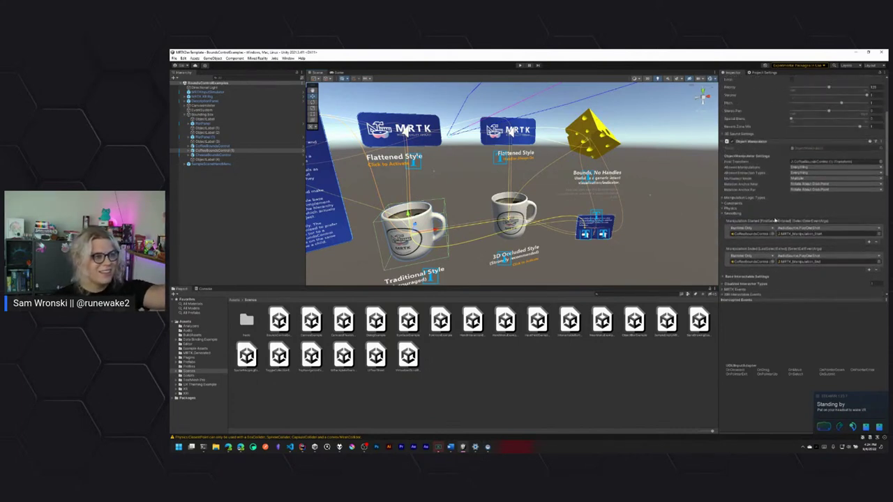
# - Examine the mug's Bounds Control settings, including the visuals prefab and the available Enabled Handles options
pyautogui.scroll(-3, 781, 233)
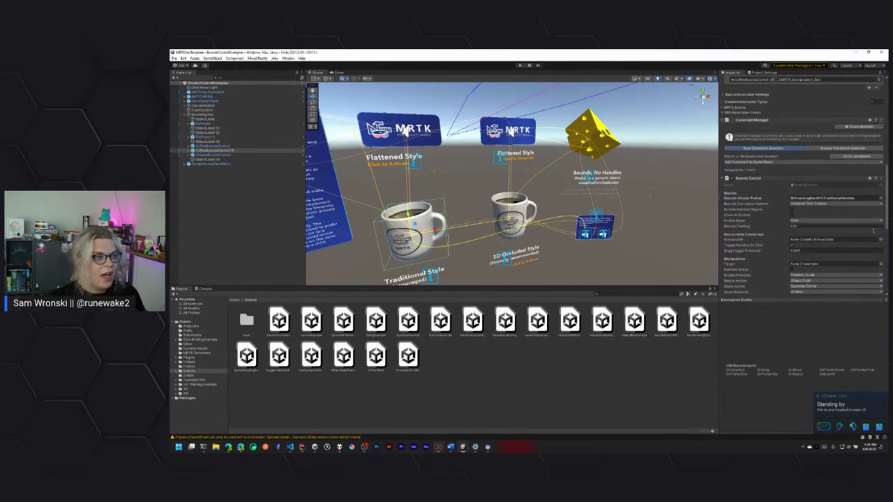
pyautogui.scroll(-1, 763, 226)
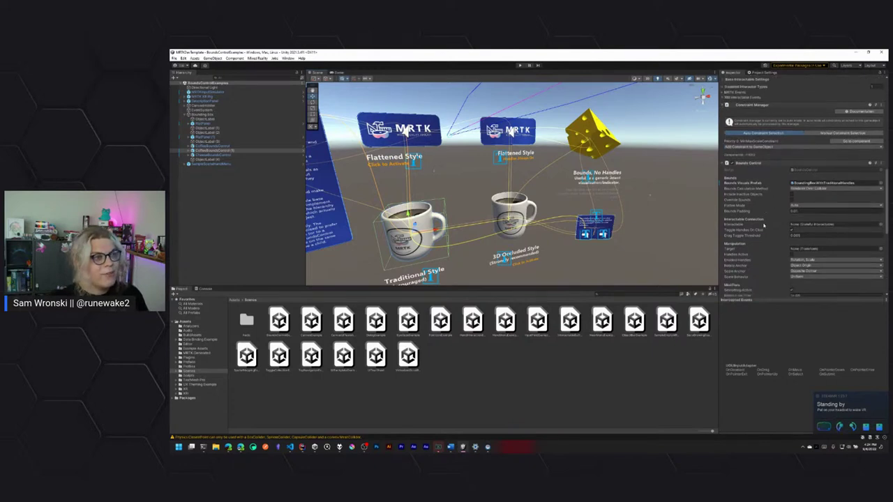
pyautogui.scroll(-4, 759, 230)
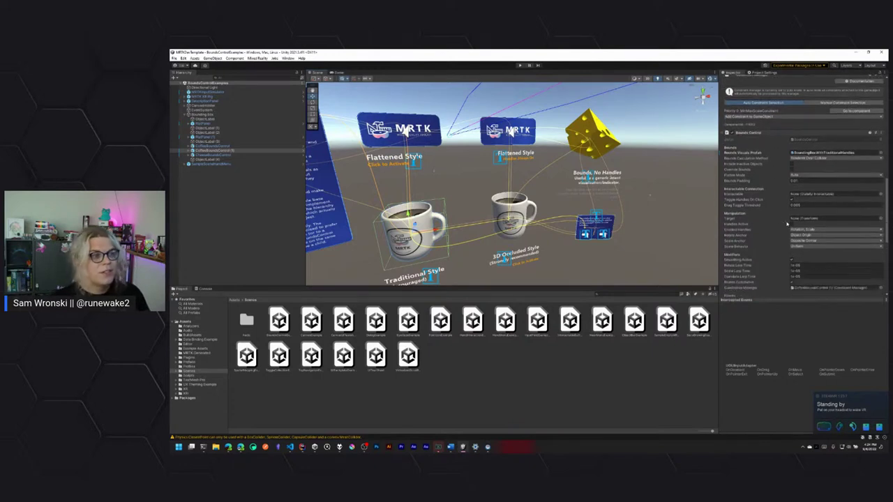
pyautogui.scroll(3, 760, 240)
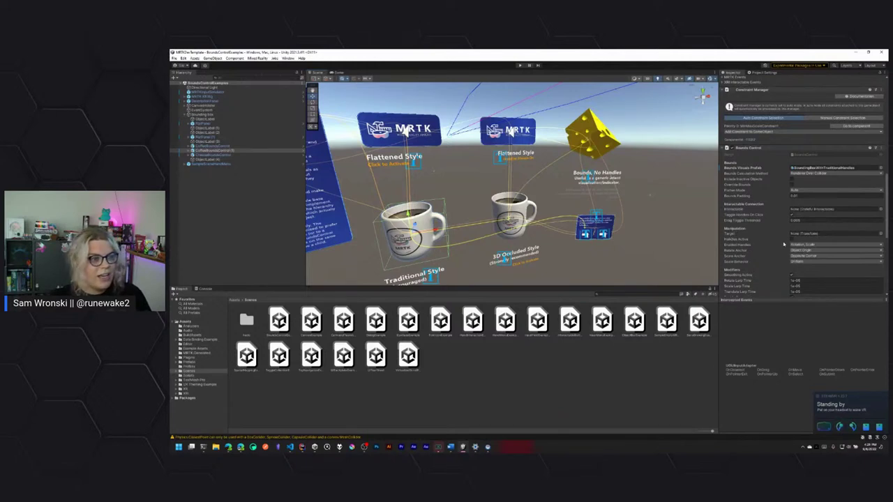
pyautogui.click(808, 245)
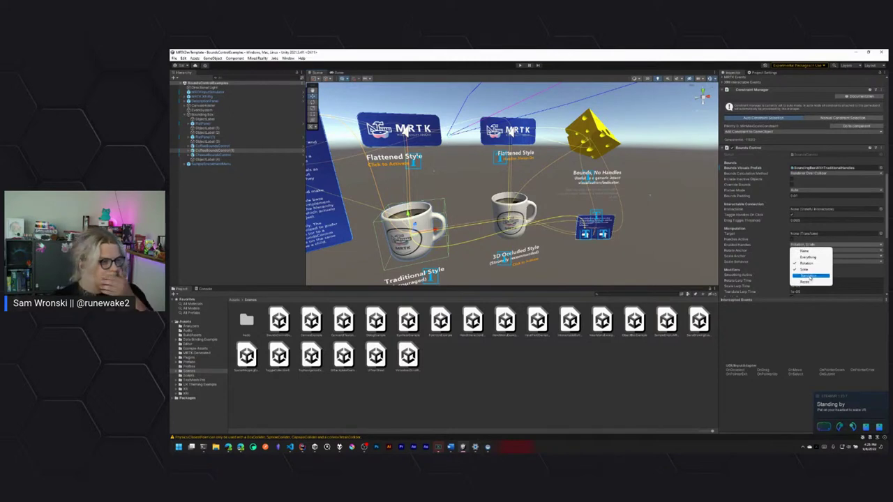
pyautogui.click(746, 247)
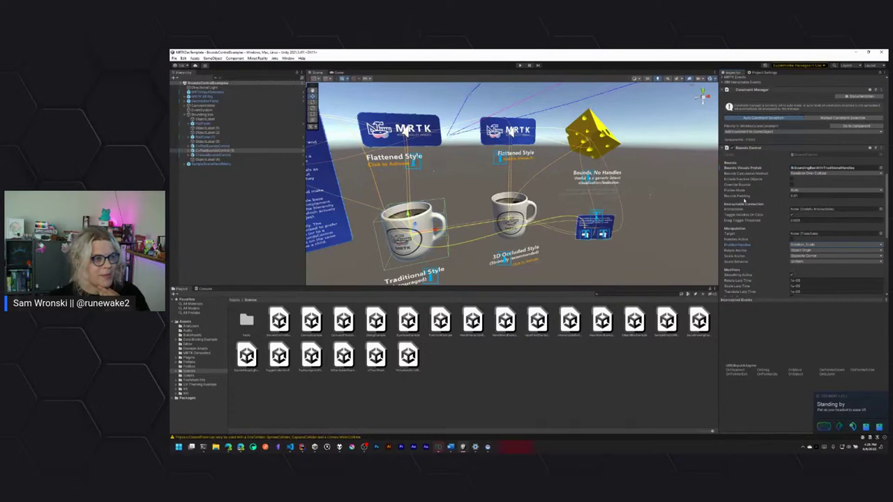
# - Switch to the browser, search all MRTK3 documentation for "bounds" and open the BoundsControl article
pyautogui.click(252, 447)
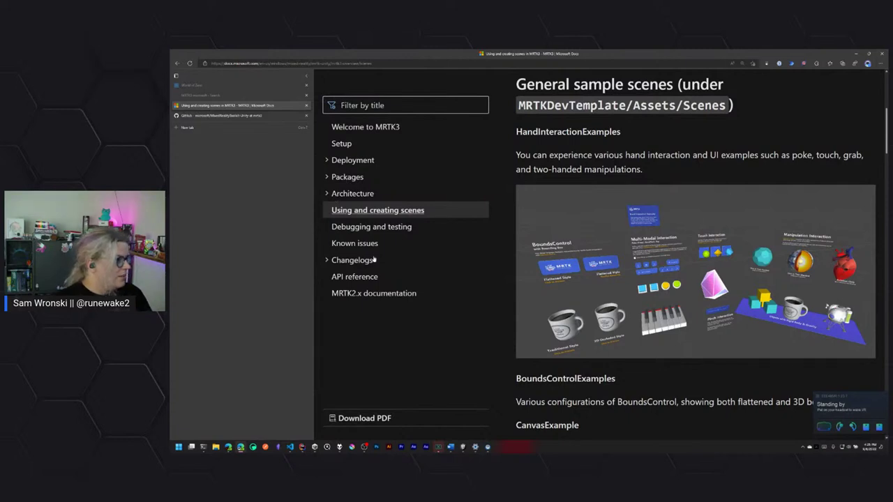
pyautogui.click(386, 104)
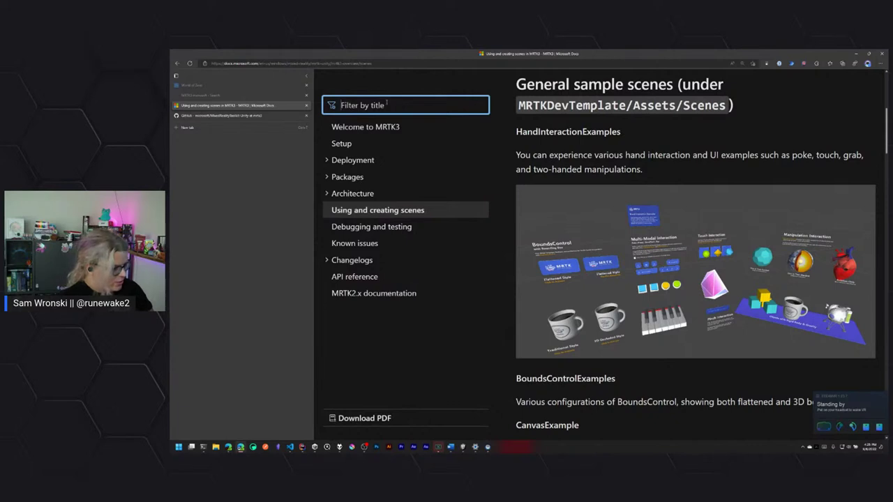
pyautogui.write('bounds')
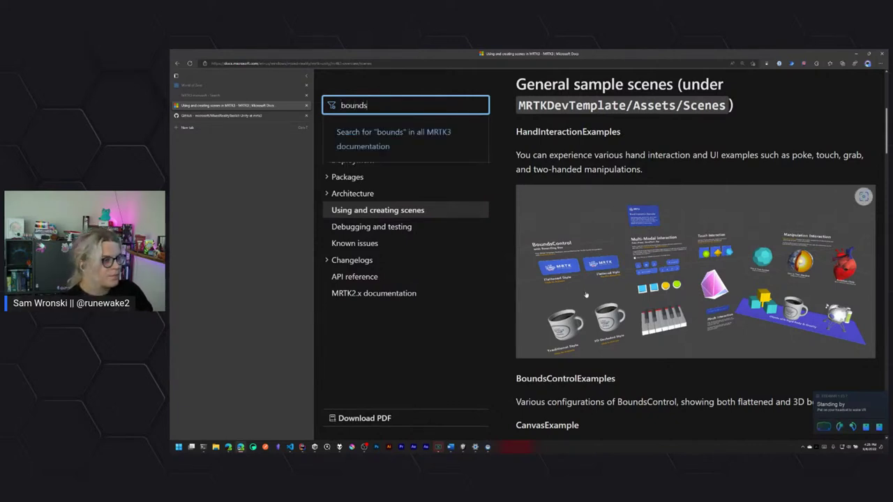
pyautogui.scroll(-1, 645, 314)
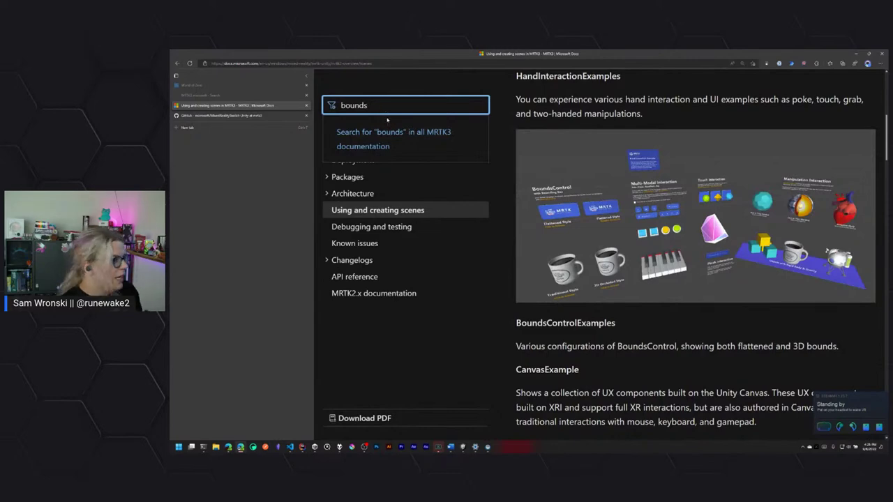
pyautogui.click(418, 139)
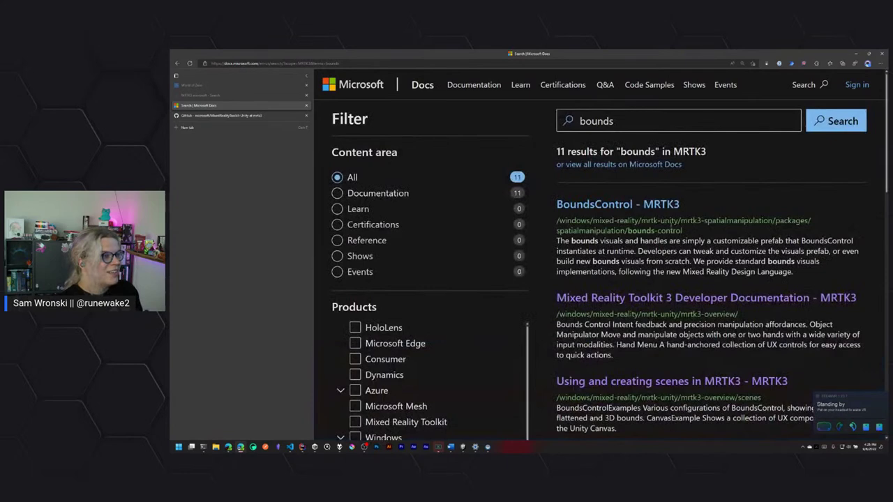
pyautogui.click(609, 205)
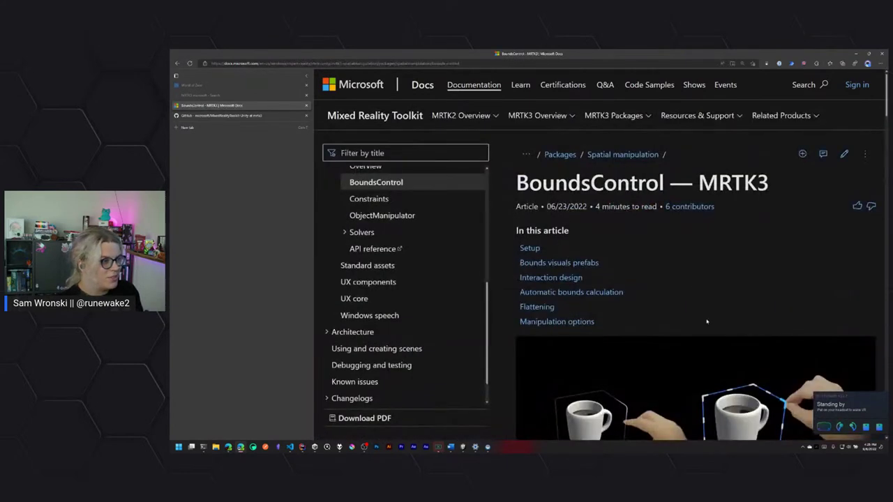
# - Review the BoundsControl article from its introduction and Setup through the Bounds visuals prefabs and Handle occlusion style
pyautogui.scroll(-10, 688, 295)
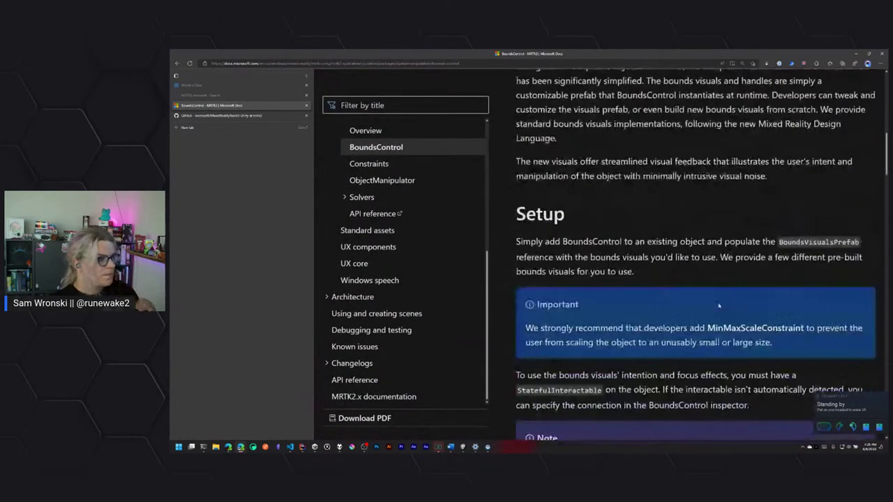
pyautogui.scroll(10, 687, 295)
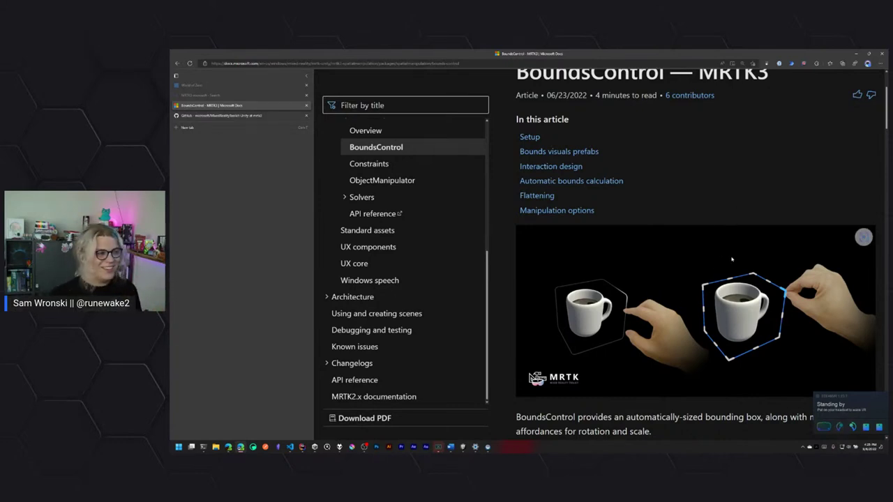
pyautogui.scroll(-12, 731, 260)
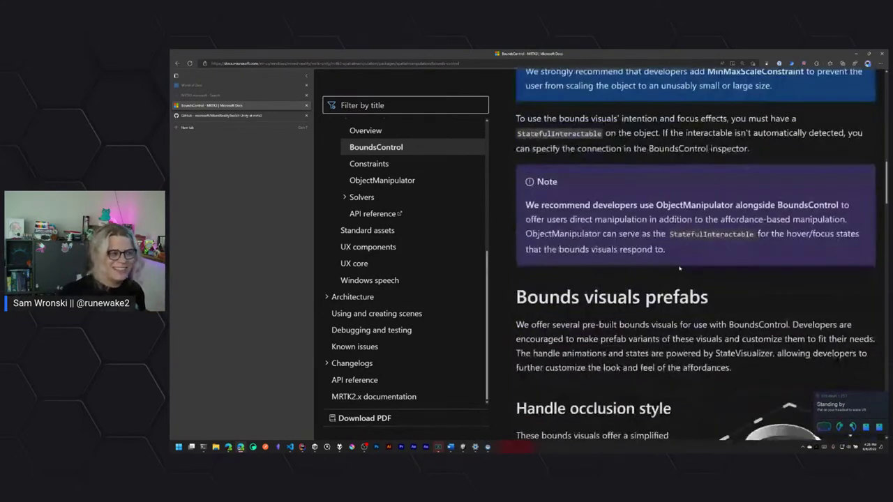
pyautogui.scroll(-3, 680, 268)
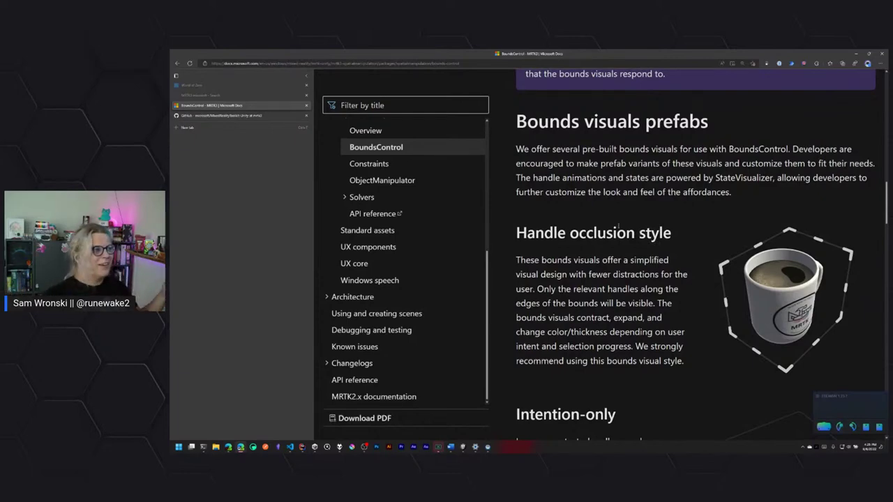
# - Review the BoundsControl article from Intention-only and Legacy style through Interaction design, Automatic bounds calculation and Flattening
pyautogui.scroll(-3, 667, 190)
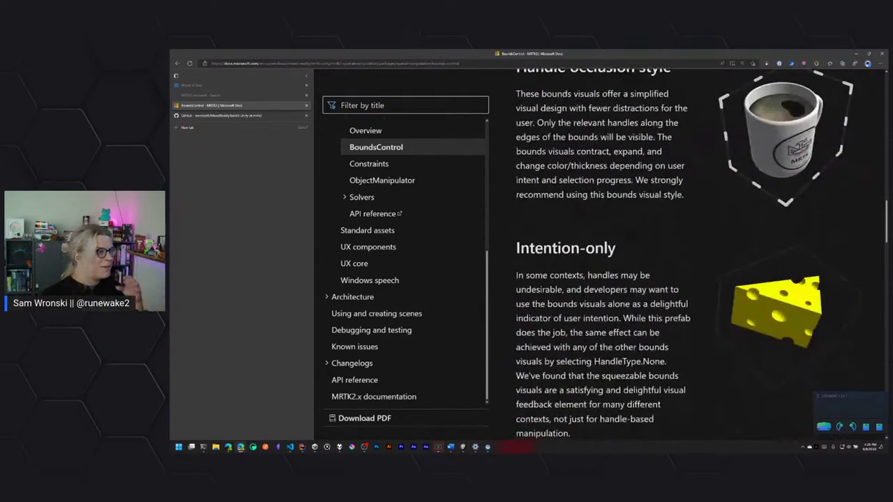
pyautogui.scroll(-2, 624, 225)
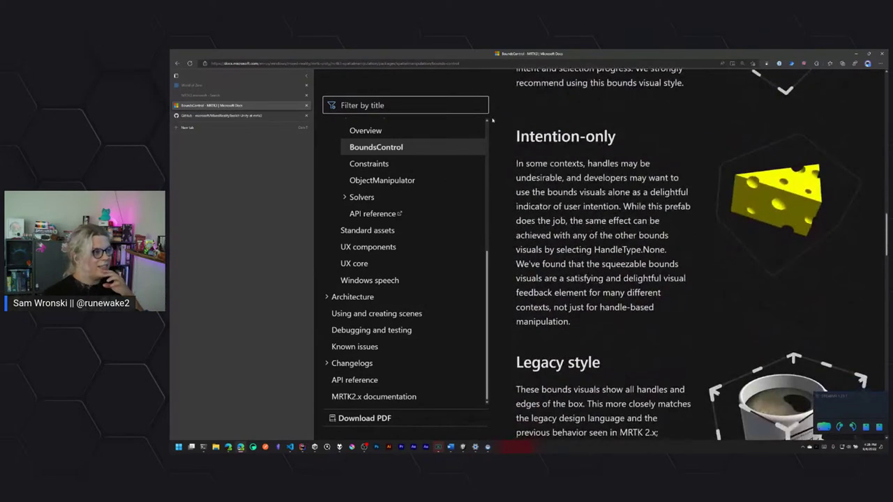
pyautogui.moveTo(516, 136); pyautogui.dragTo(682, 235)
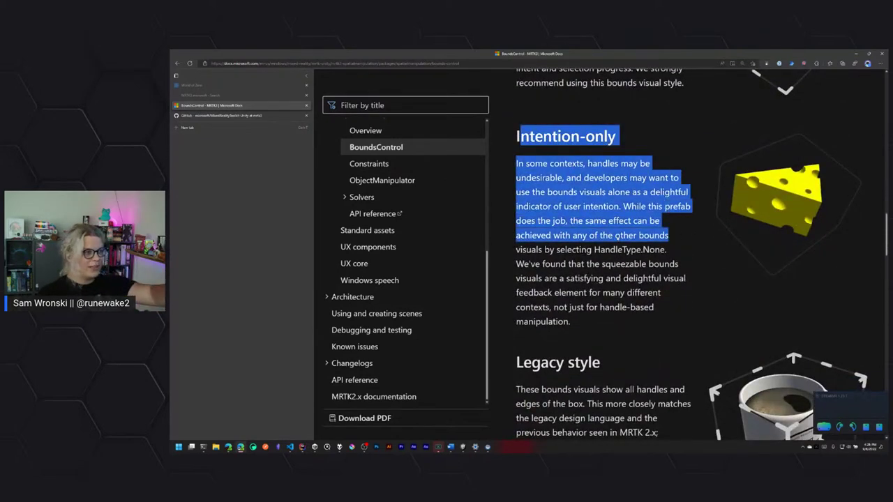
pyautogui.click(697, 223)
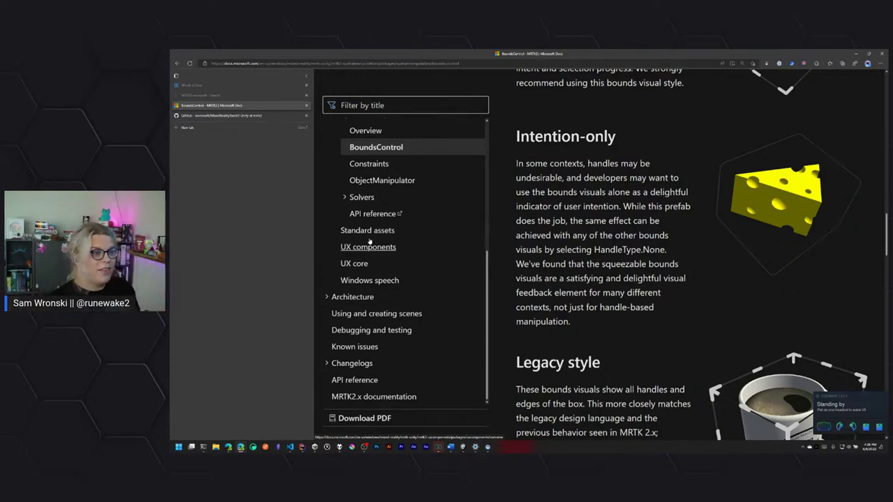
pyautogui.scroll(-3, 603, 251)
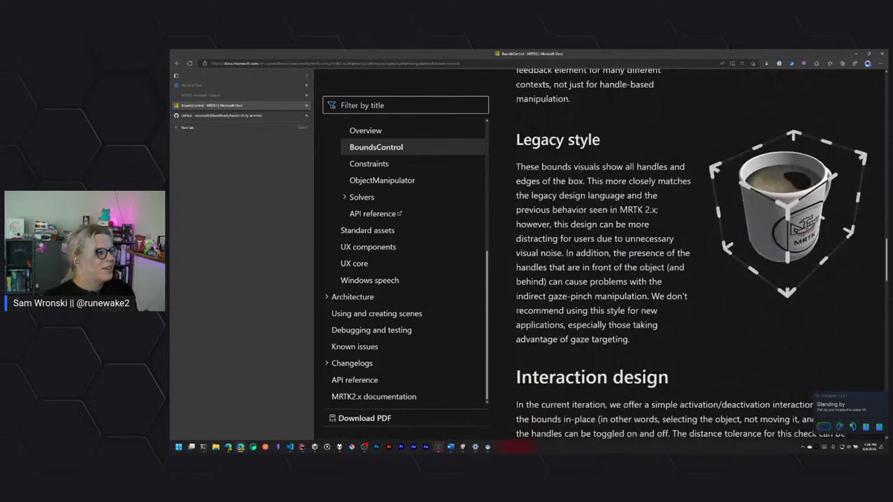
pyautogui.scroll(1, 684, 259)
pyautogui.scroll(-4, 684, 258)
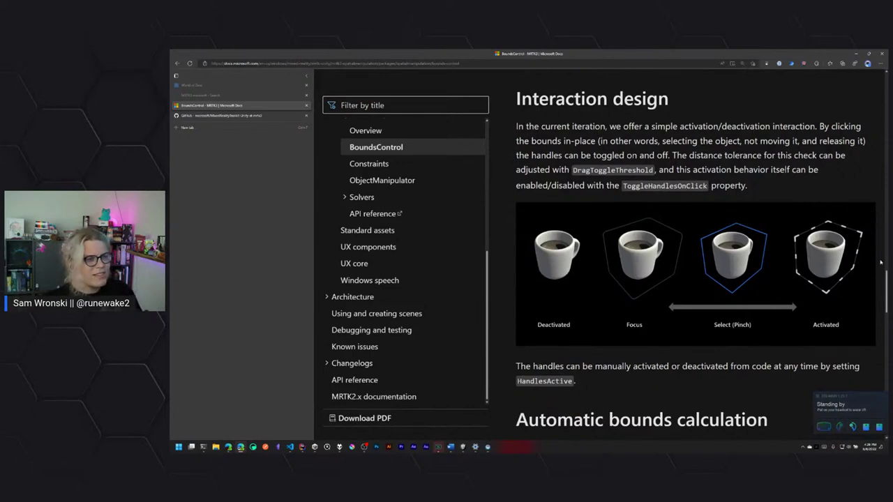
pyautogui.scroll(-1, 758, 370)
pyautogui.scroll(-9, 757, 370)
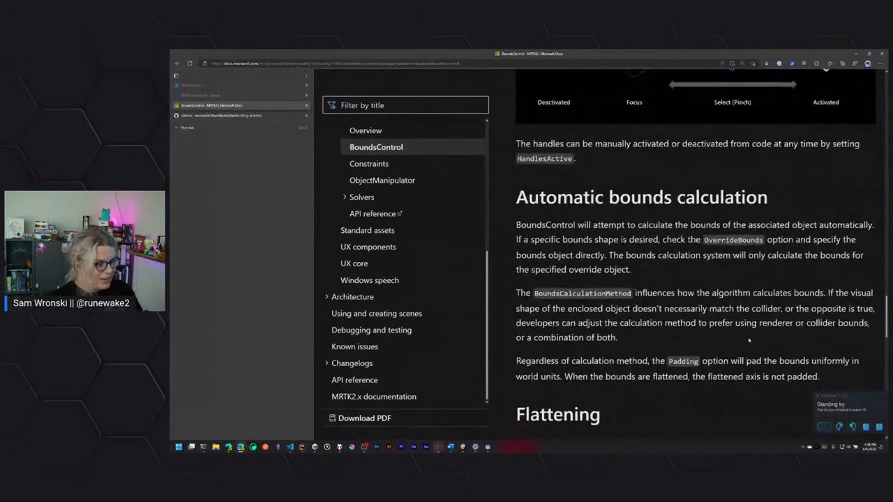
pyautogui.scroll(4, 693, 352)
pyautogui.scroll(-3, 693, 352)
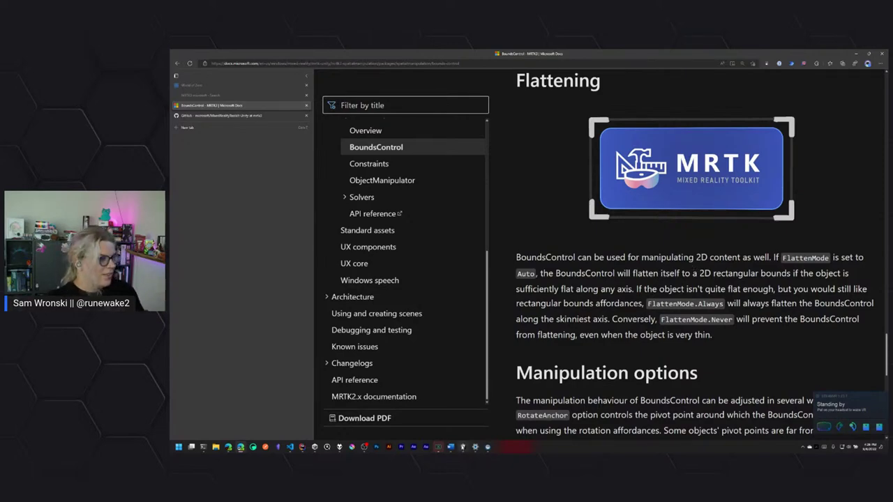
# - Switch to Unity and examine the flattened MRTK panels and their Bounds Control settings in the BoundsControlExamples scene
pyautogui.click(461, 450)
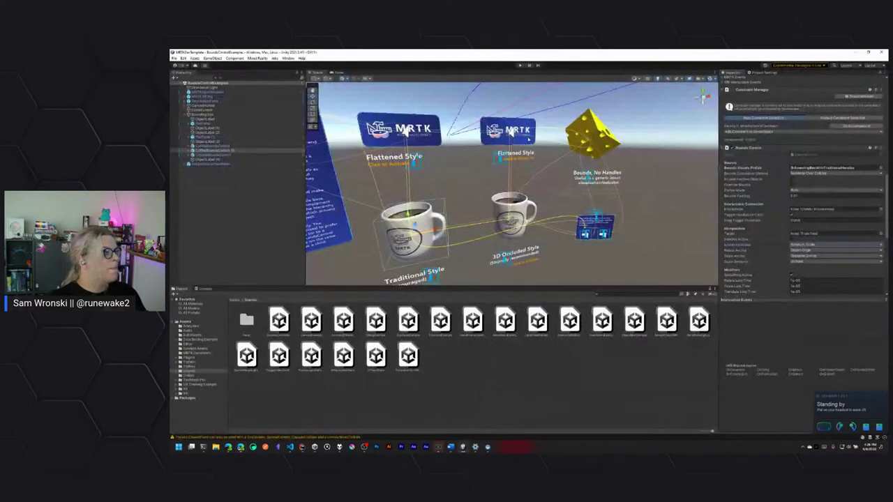
pyautogui.scroll(3, 512, 184)
pyautogui.scroll(5, 555, 157)
pyautogui.scroll(-5, 544, 153)
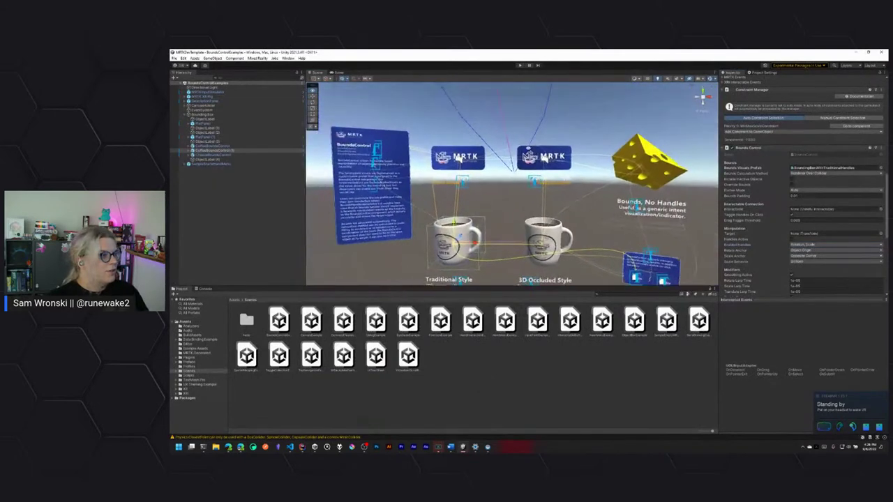
pyautogui.scroll(6, 530, 145)
pyautogui.scroll(-4, 528, 143)
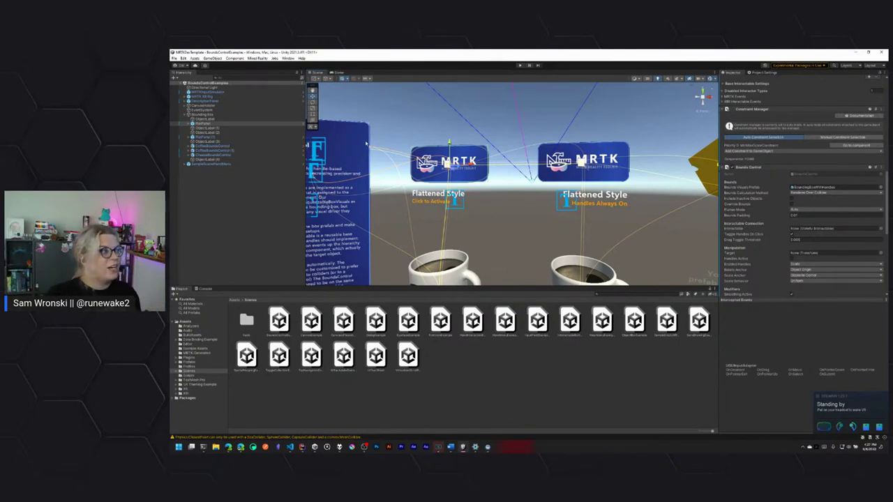
# - Select the BoundsControl description panel and examine its Bounds Control settings alongside the neighbouring Flattened Style samples
pyautogui.moveTo(411, 135); pyautogui.dragTo(361, 144, button='right')
pyautogui.click(453, 167)
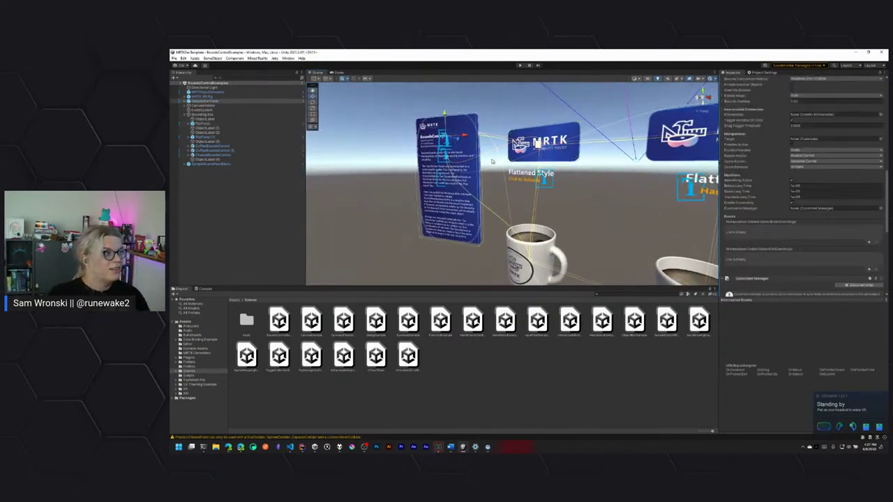
pyautogui.press('f')
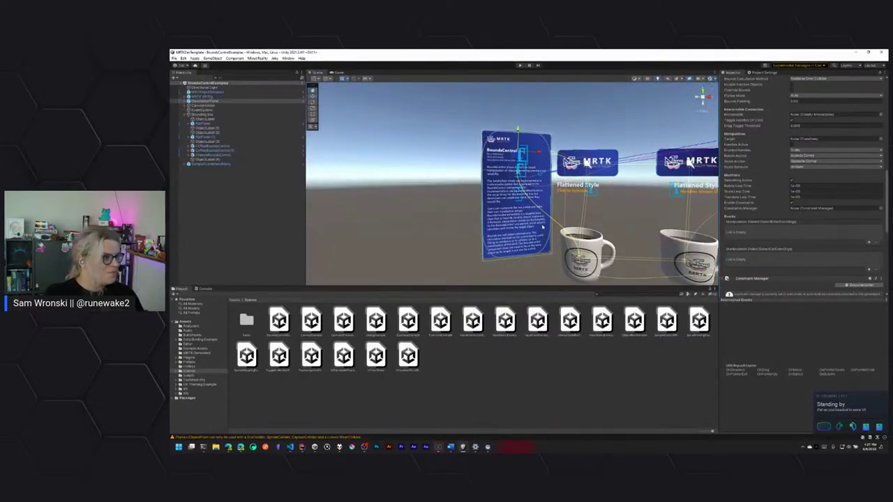
pyautogui.moveTo(591, 187); pyautogui.dragTo(601, 187, button='right')
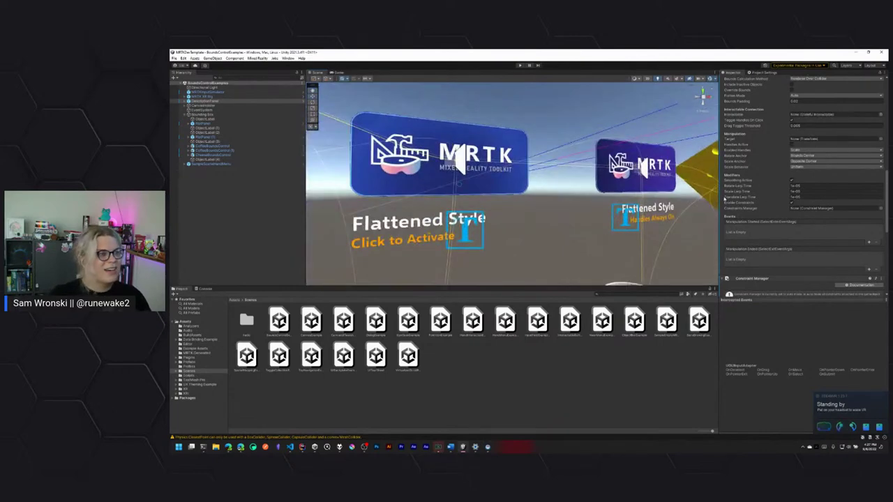
pyautogui.scroll(1, 785, 201)
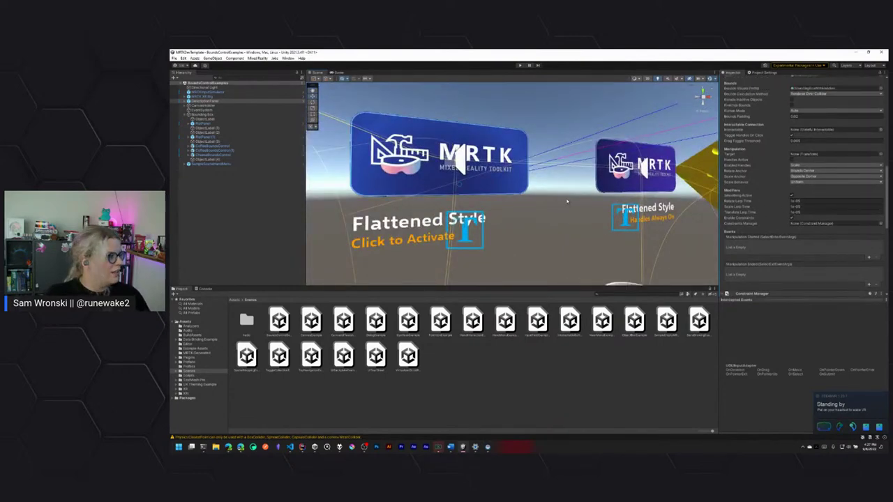
pyautogui.moveTo(567, 202); pyautogui.dragTo(516, 203, button='right')
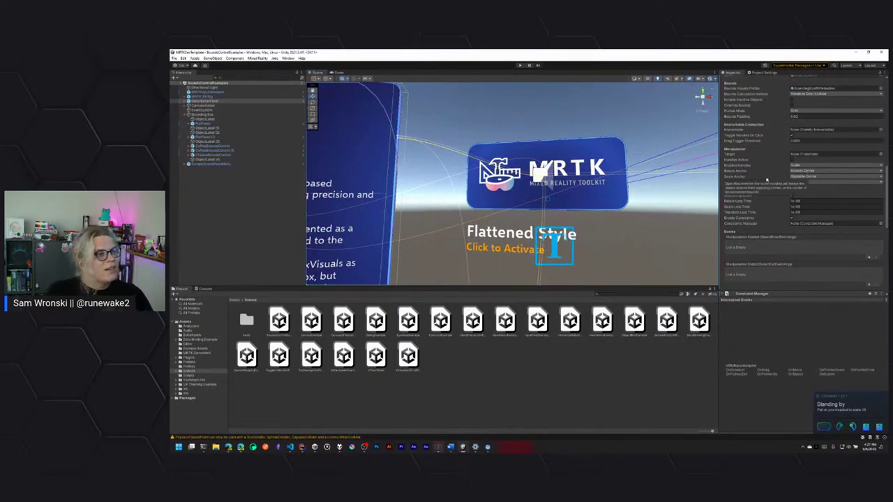
pyautogui.moveTo(530, 195); pyautogui.dragTo(530, 251, button='right')
pyautogui.scroll(-5, 506, 87)
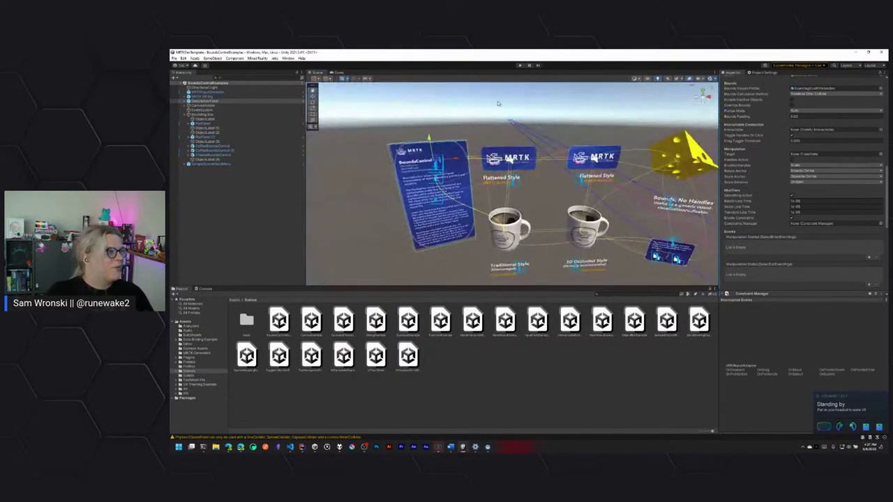
# - Run the BoundsControlExamples scene in play mode to try out the bounds samples, and stop it
pyautogui.click(520, 65)
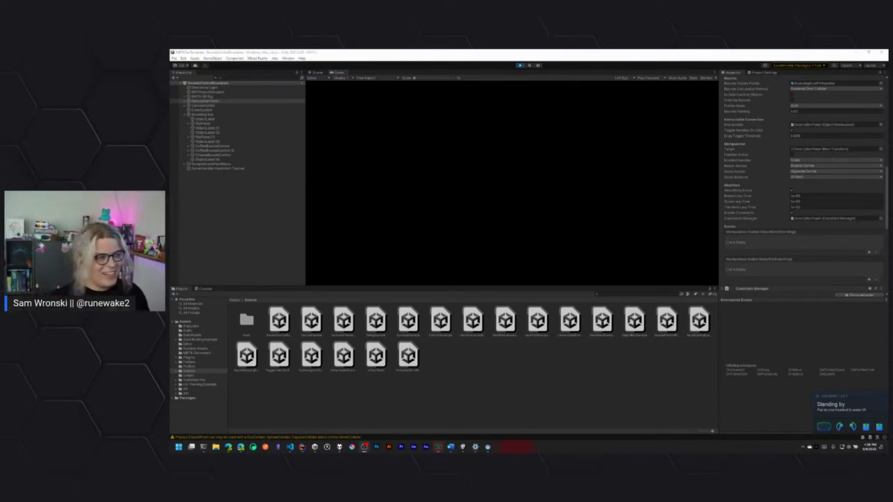
pyautogui.click(545, 379)
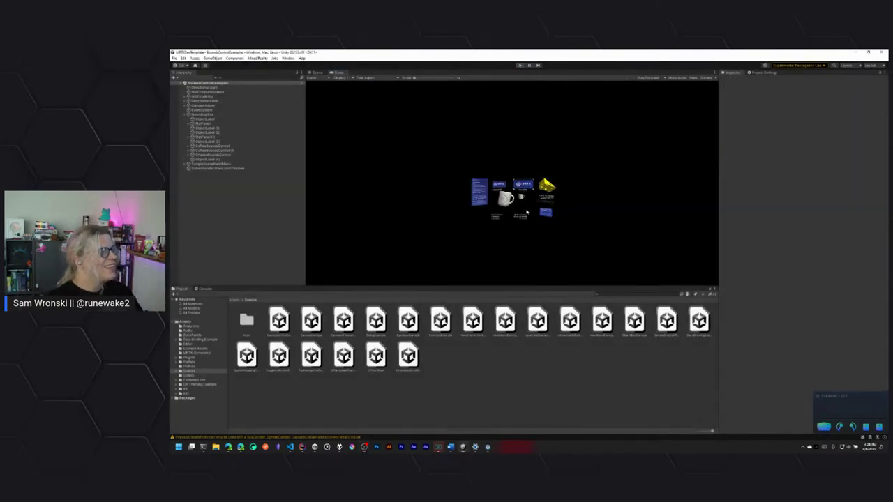
pyautogui.click(519, 65)
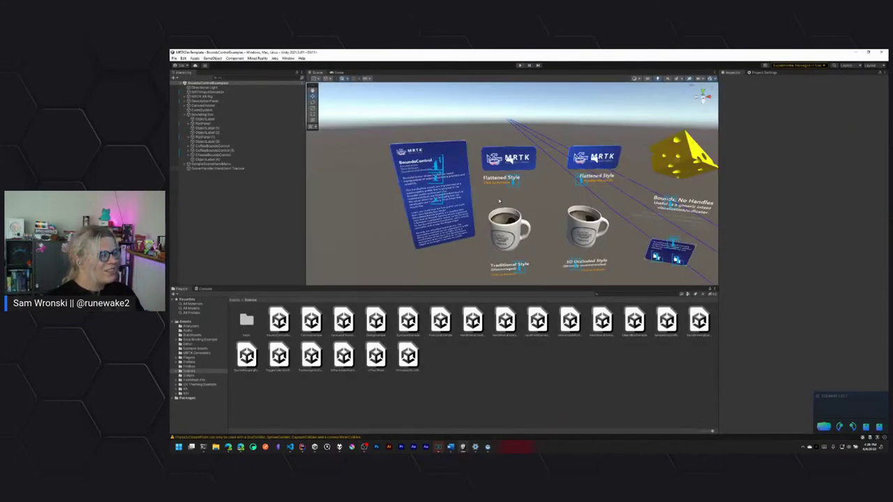
# - Limit the Traditional Style mug's Bounds Control handles to Rotation by disabling Scale in Enabled Handles
pyautogui.click(507, 227)
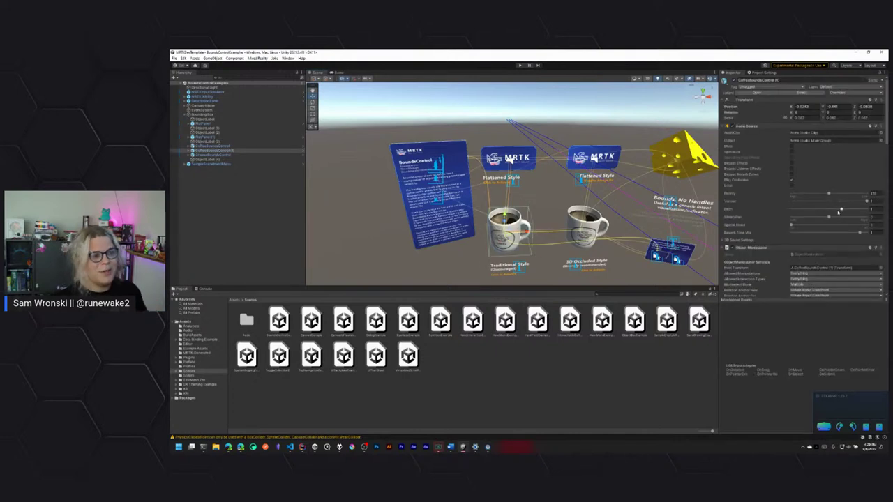
pyautogui.scroll(-4, 767, 234)
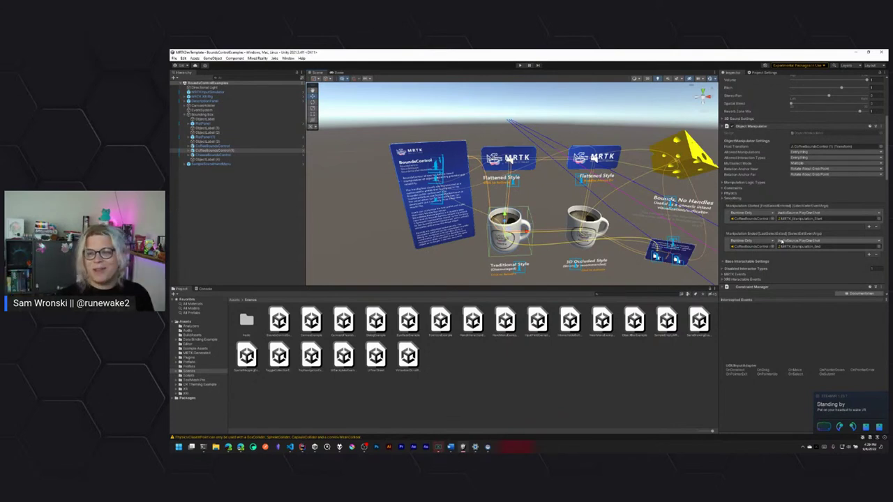
pyautogui.scroll(-5, 768, 289)
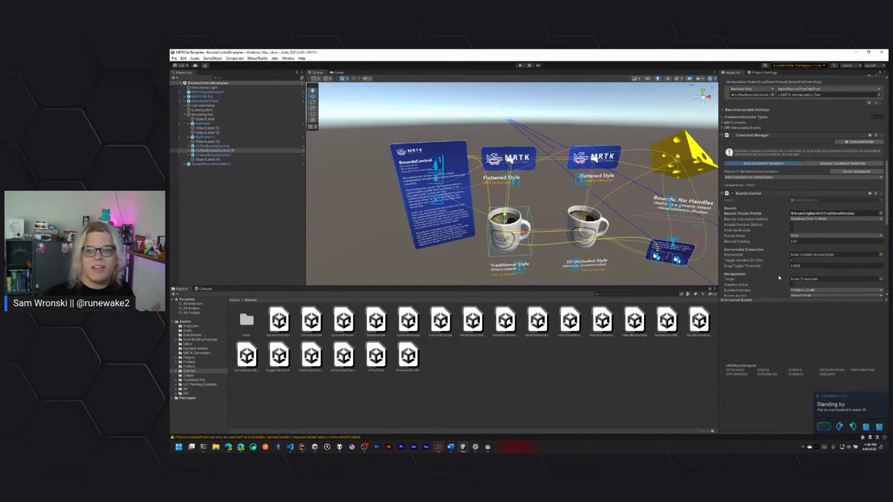
pyautogui.scroll(-1, 759, 265)
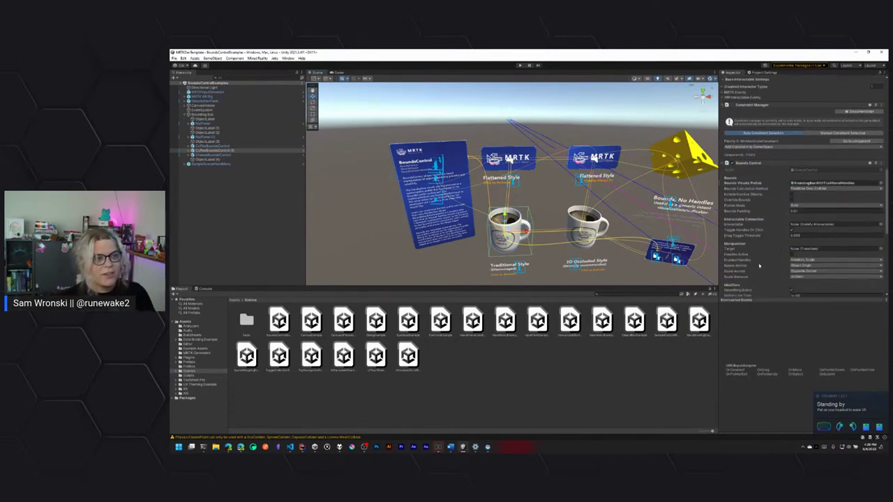
pyautogui.click(820, 261)
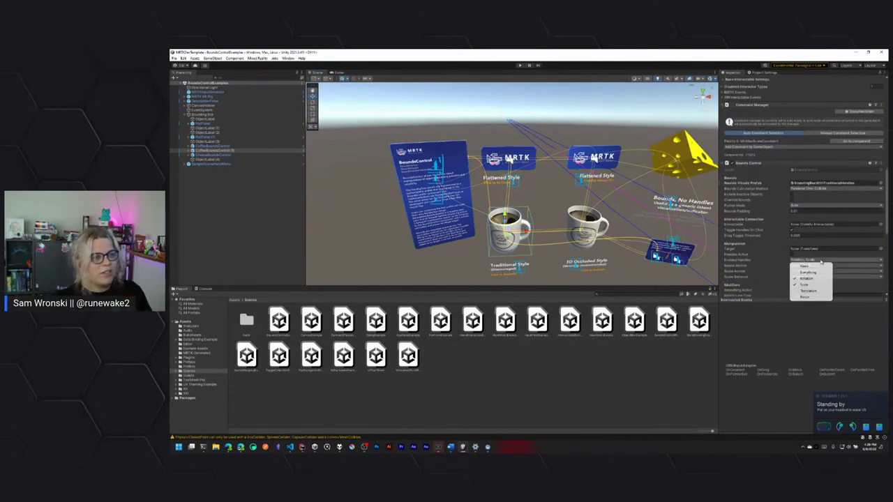
pyautogui.click(802, 284)
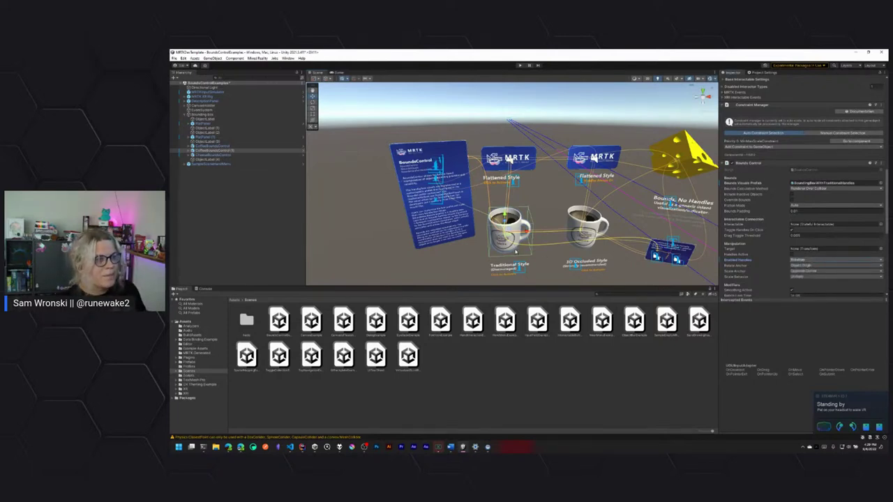
# - Set the Scale Behavior of the 3D Occluded Style mug's Bounds Control to Non Uniform
pyautogui.scroll(-1, 750, 287)
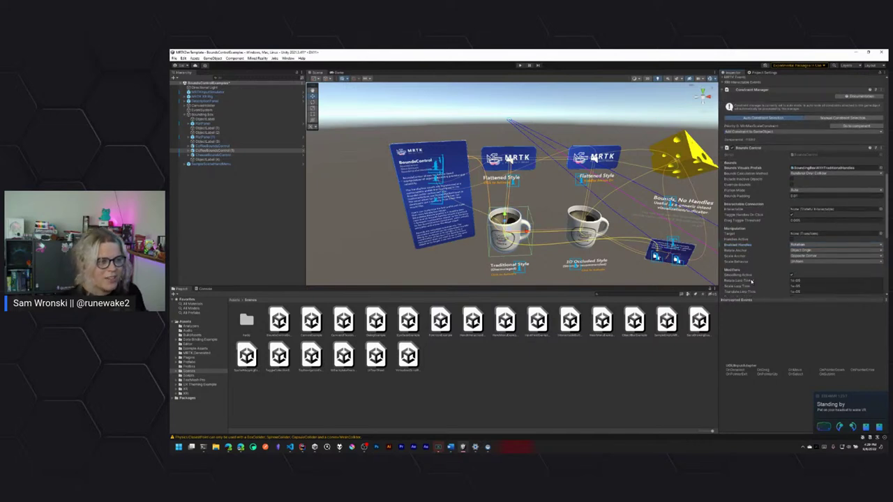
pyautogui.click(813, 261)
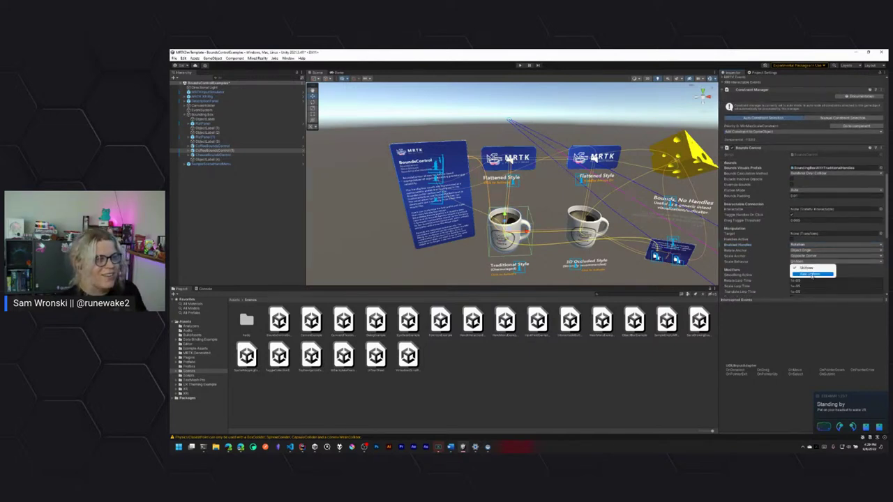
pyautogui.press('Up')
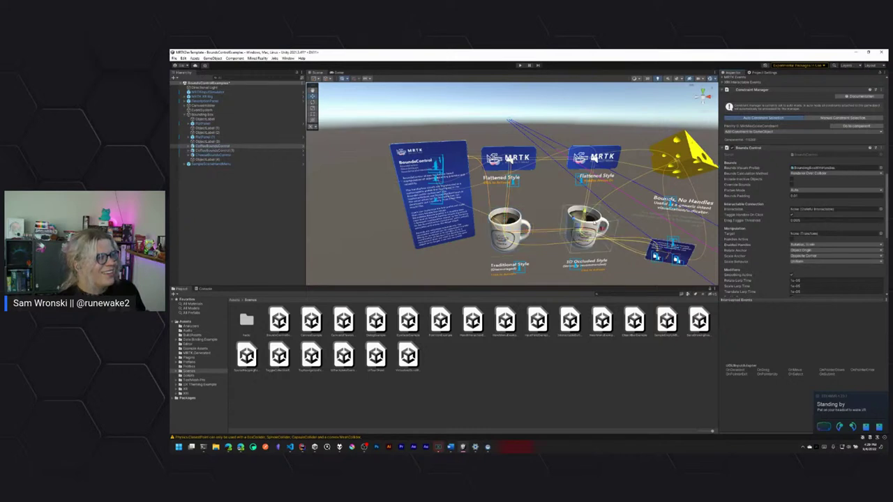
pyautogui.click(804, 261)
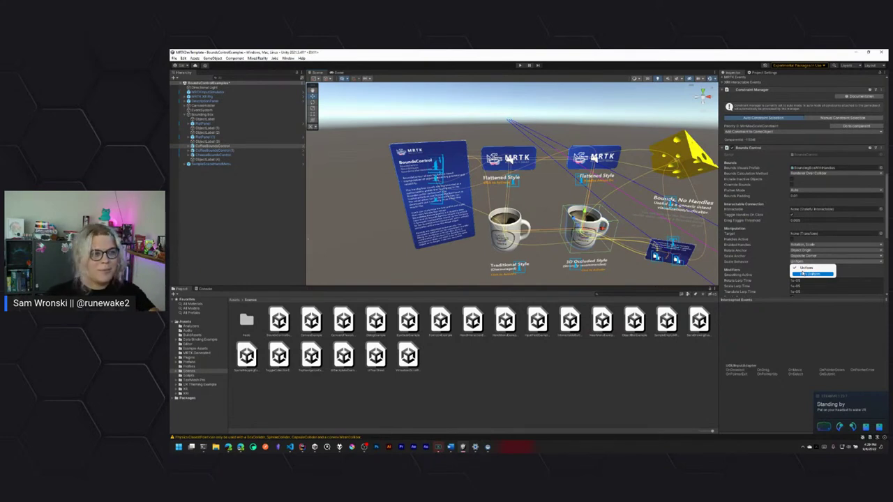
pyautogui.click(803, 273)
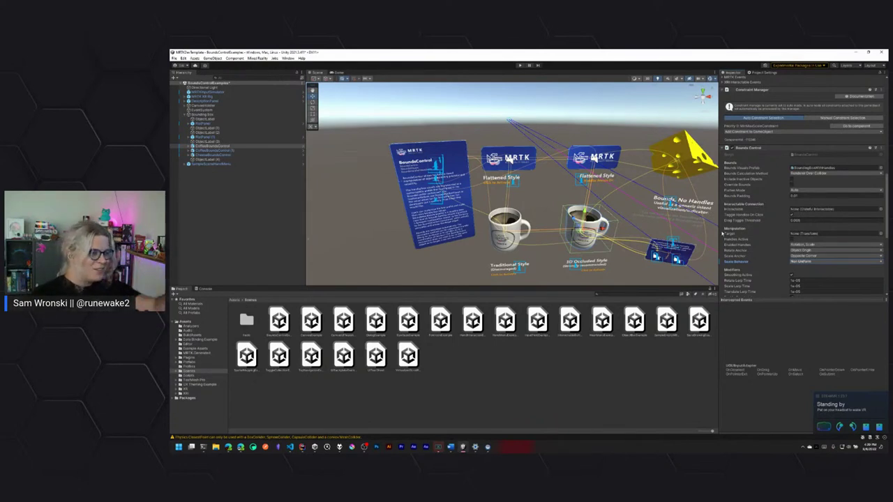
# - Run the scene in play mode twice to test the changed mug handles and scaling, stopping it each time
pyautogui.click(520, 65)
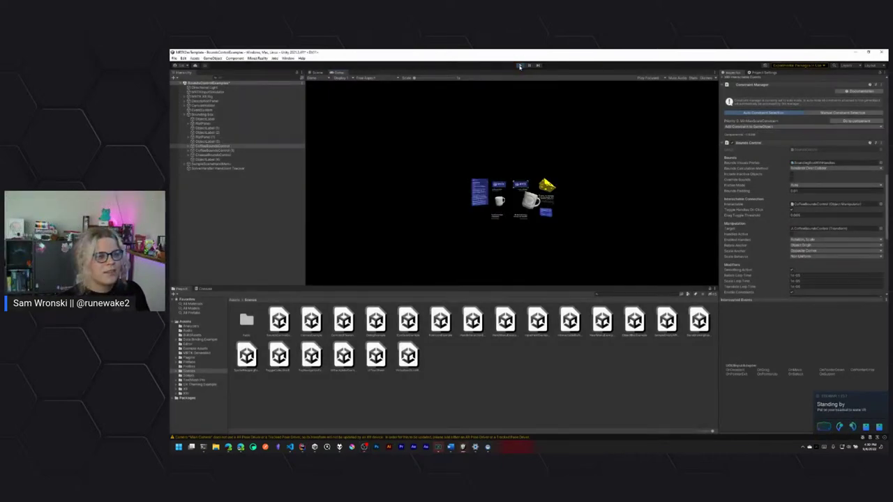
pyautogui.click(520, 64)
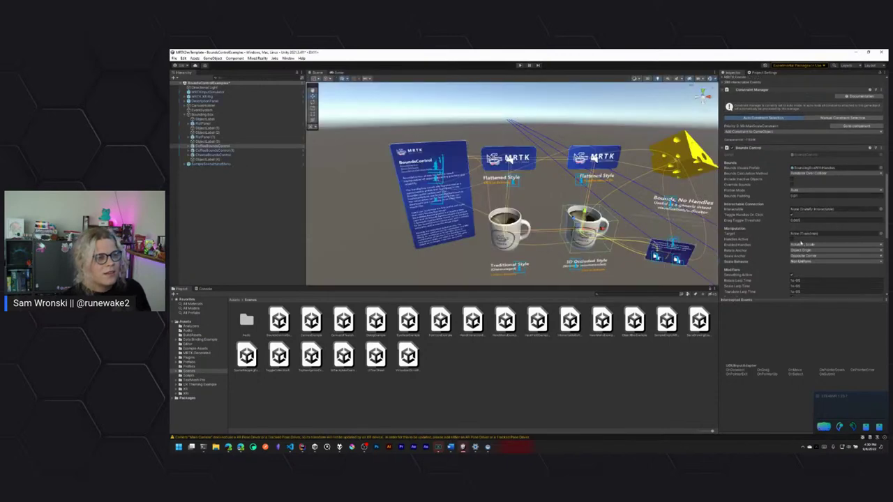
pyautogui.click(521, 65)
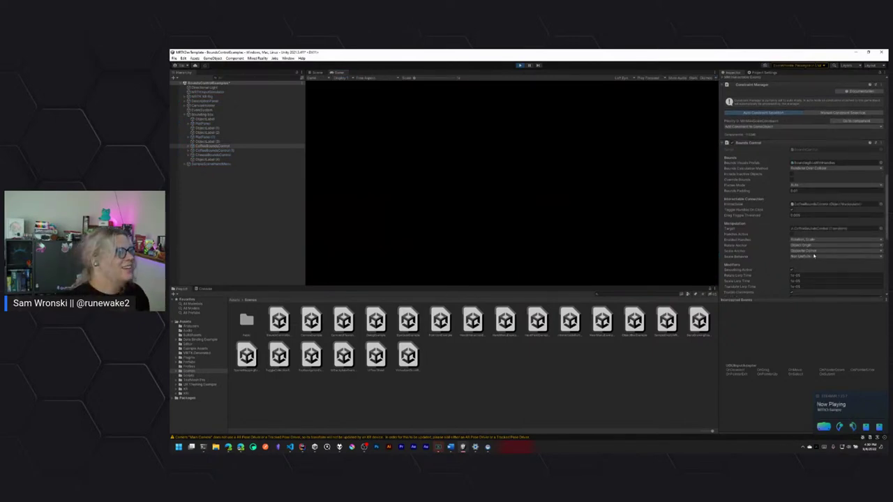
pyautogui.click(521, 65)
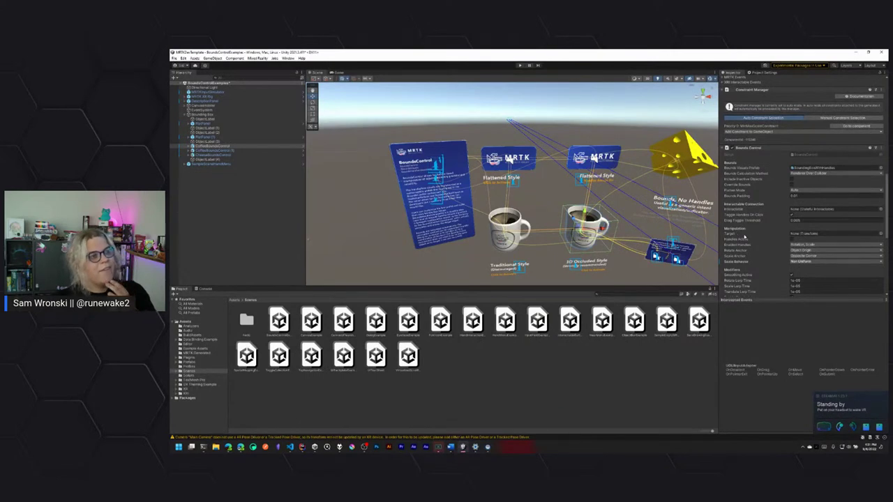
# - Review the 3D Occluded Style mug's components, including Bounds Control, Min Max Scale Constraint, UGUI Input Adapter Draggable and Object Manipulator
pyautogui.scroll(-3, 744, 237)
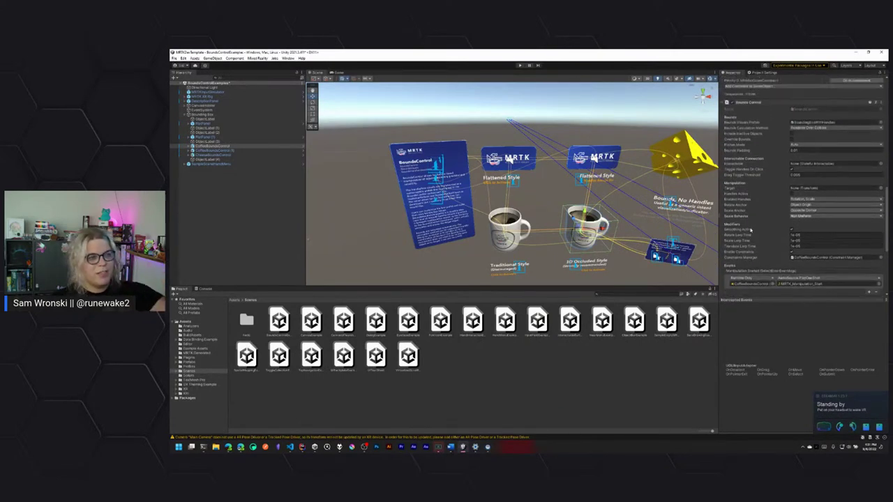
pyautogui.scroll(1, 751, 229)
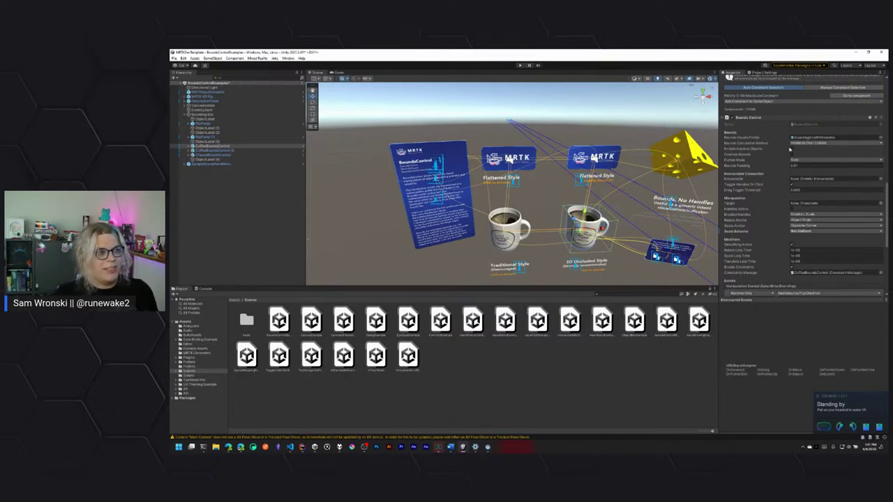
pyautogui.scroll(-3, 758, 242)
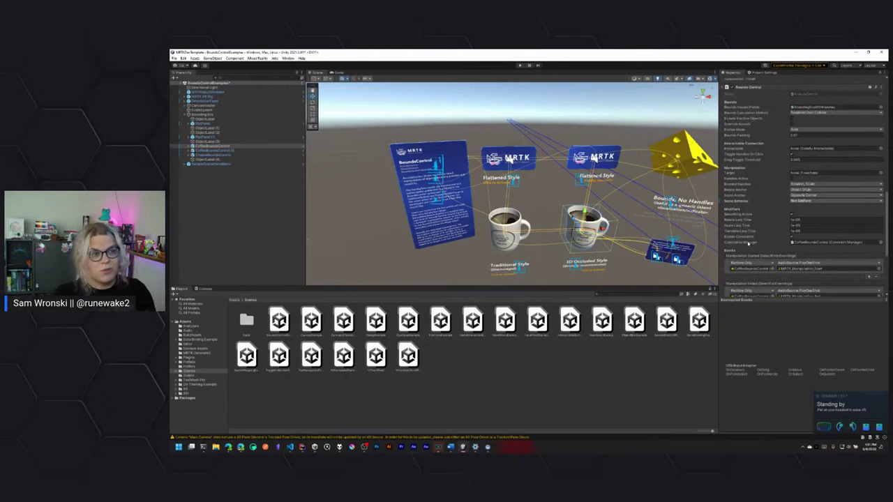
pyautogui.scroll(-6, 729, 241)
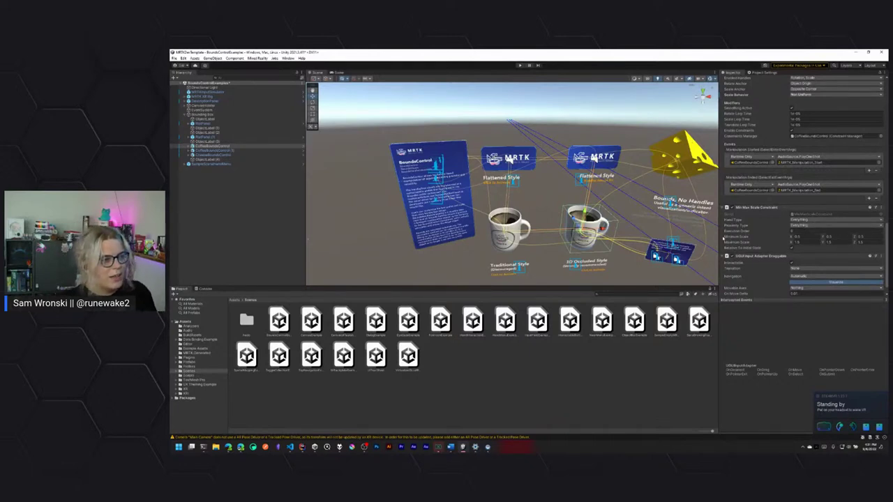
pyautogui.scroll(-1, 725, 238)
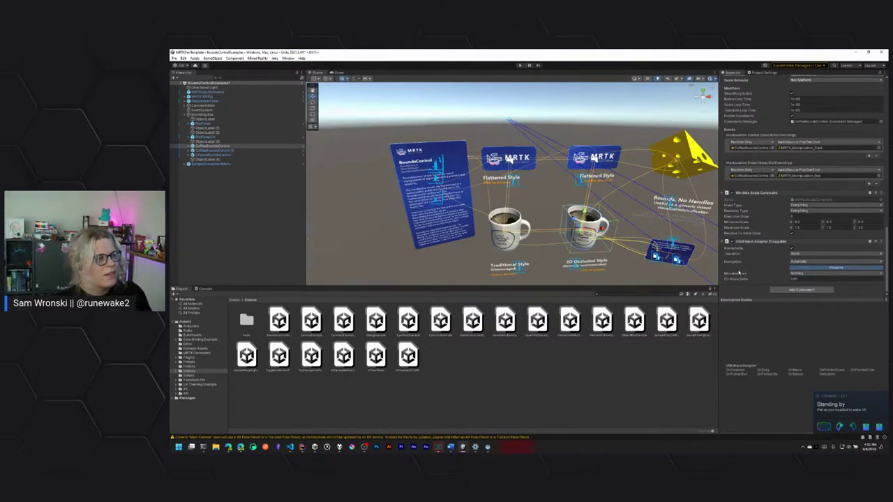
pyautogui.scroll(2, 741, 275)
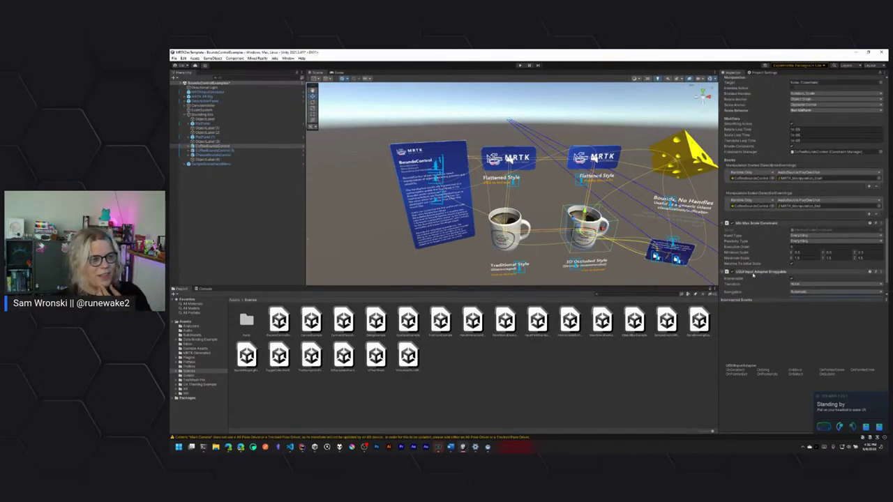
pyautogui.scroll(2, 752, 278)
pyautogui.scroll(9, 750, 282)
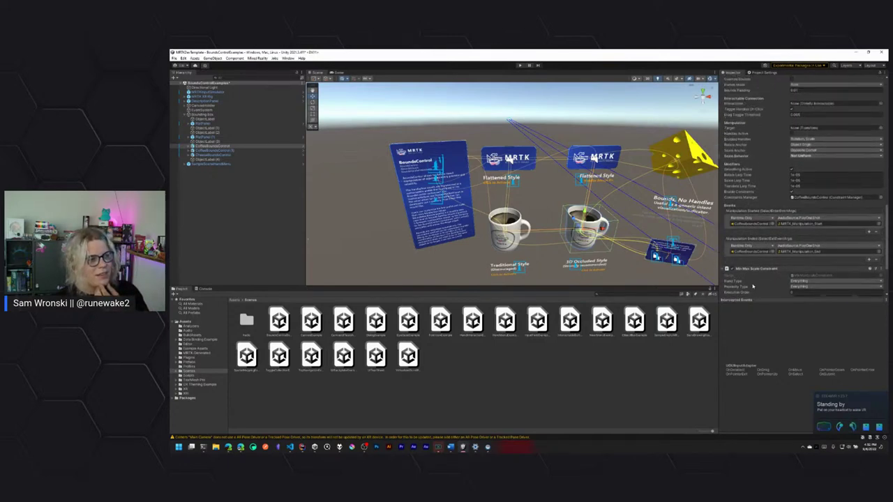
pyautogui.scroll(7, 758, 251)
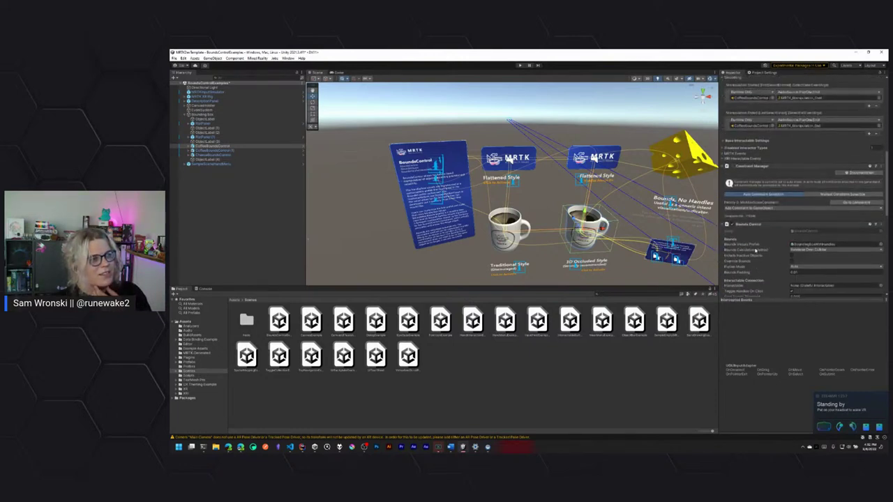
pyautogui.scroll(5, 760, 252)
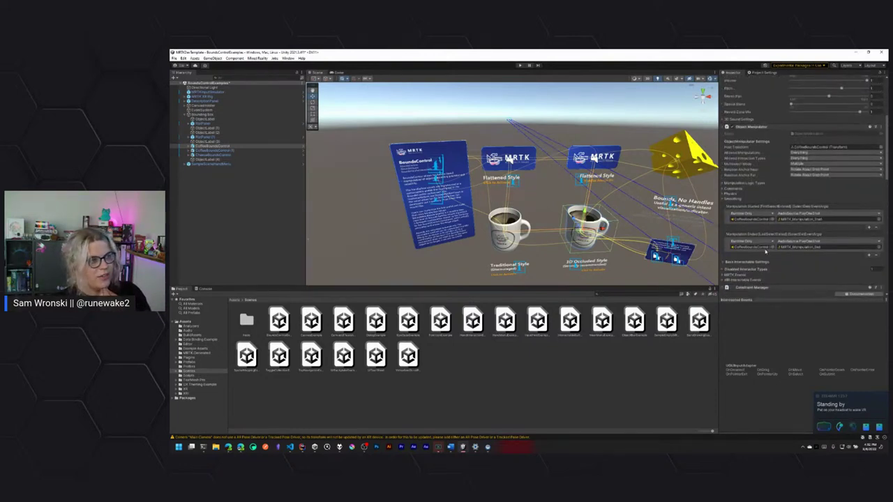
pyautogui.scroll(2, 746, 175)
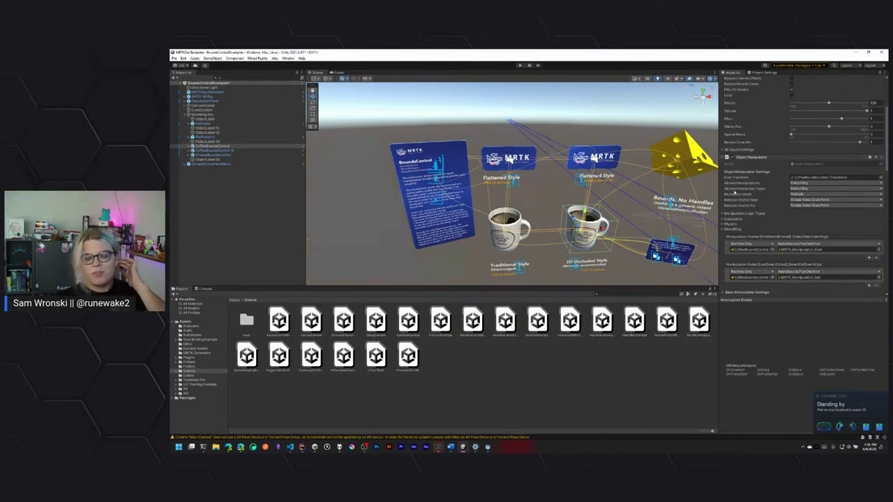
pyautogui.moveTo(731, 199)
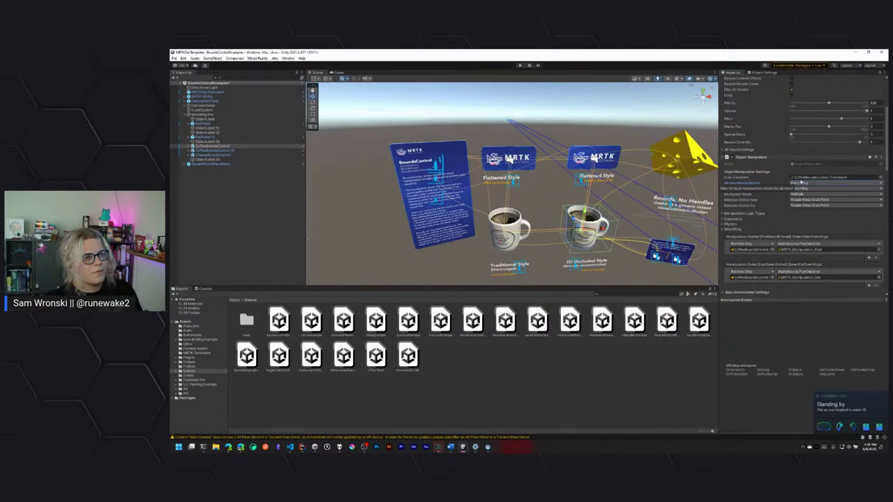
# - Limit the 3D Occluded Style mug's Object Manipulator to Move and Rotate by disabling Scale in Allowed Manipulations
pyautogui.click(818, 184)
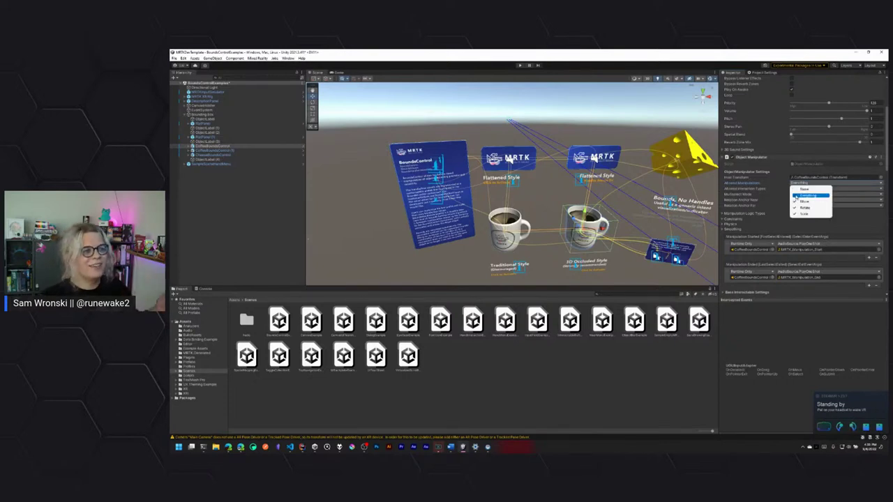
pyautogui.click(806, 195)
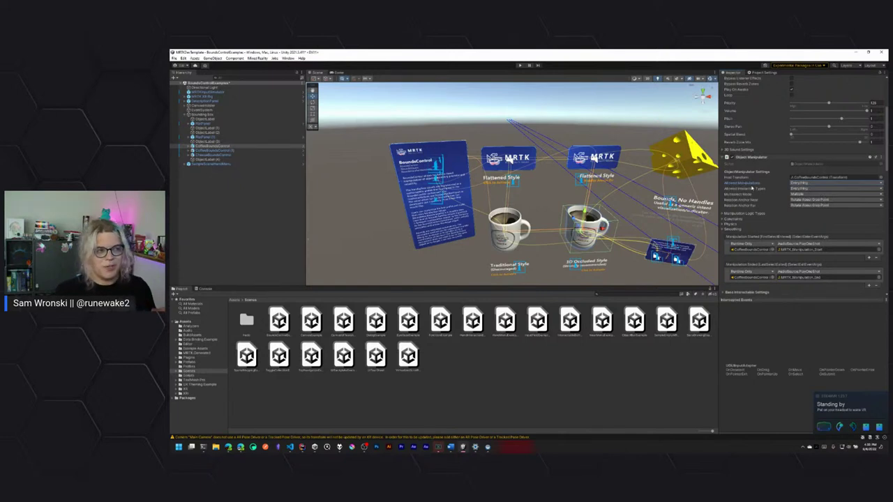
pyautogui.scroll(-6, 751, 188)
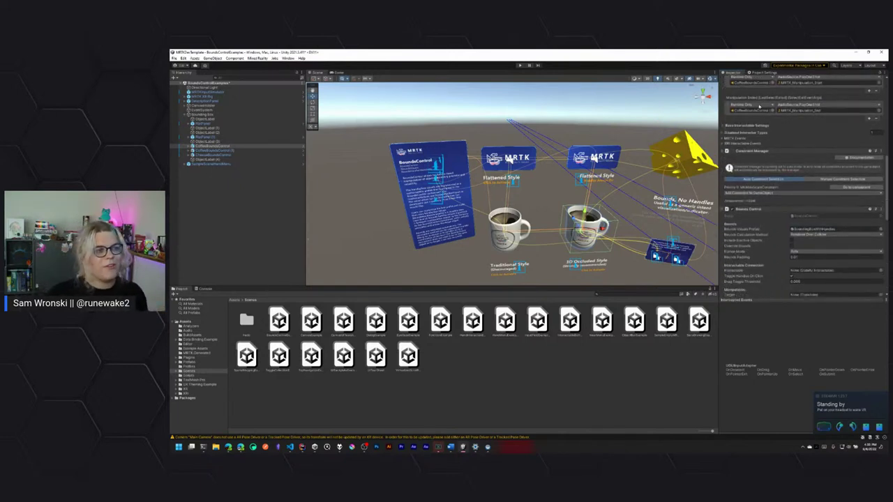
pyautogui.scroll(-4, 754, 279)
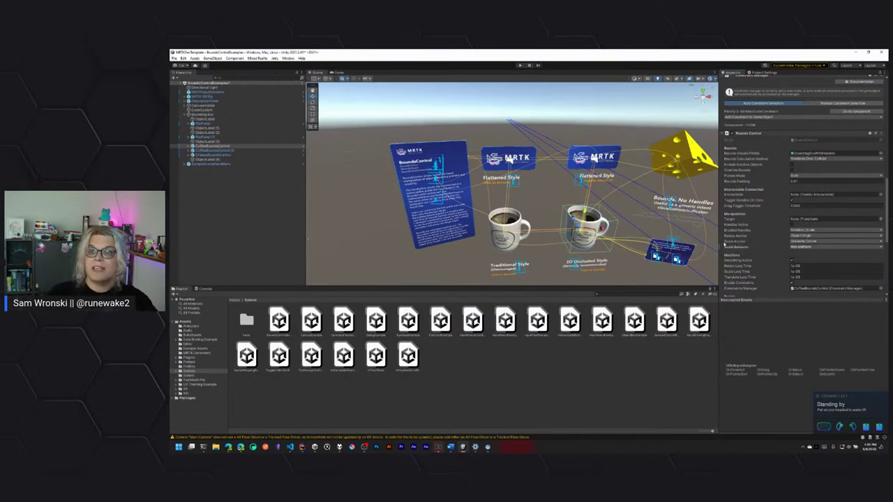
pyautogui.scroll(7, 741, 220)
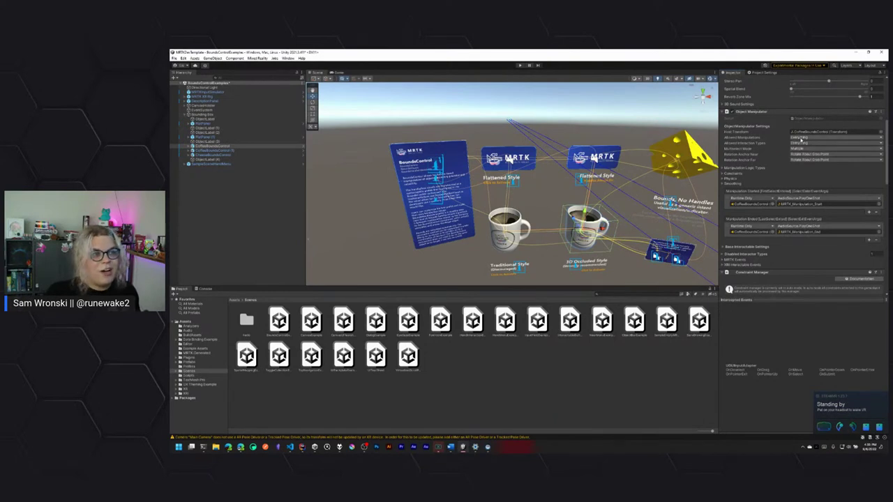
pyautogui.click(802, 138)
pyautogui.click(816, 169)
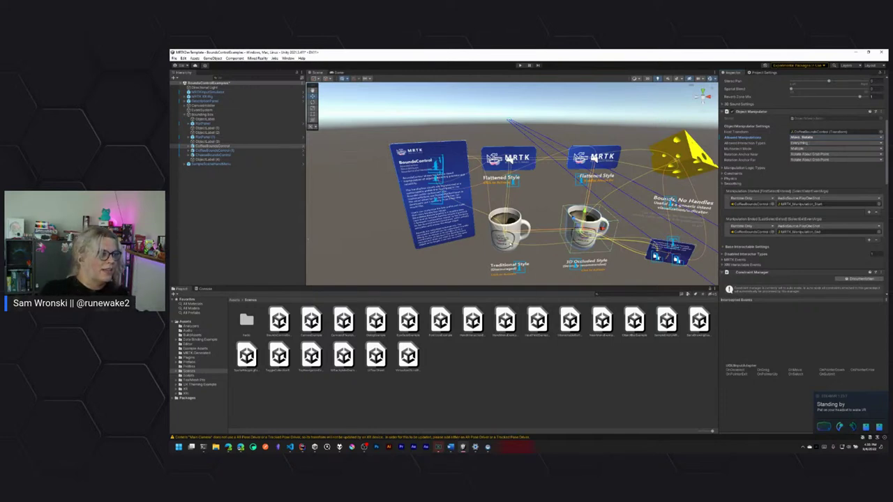
# - Restrict the Traditional Style mug's Object Manipulator to Scale by disabling Rotate and Move in Allowed Manipulations
pyautogui.click(503, 241)
pyautogui.click(807, 137)
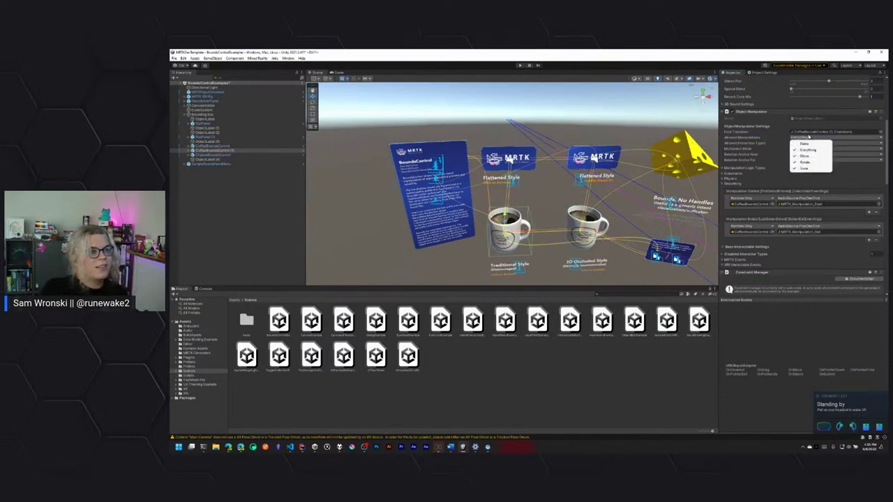
pyautogui.click(804, 163)
pyautogui.click(802, 138)
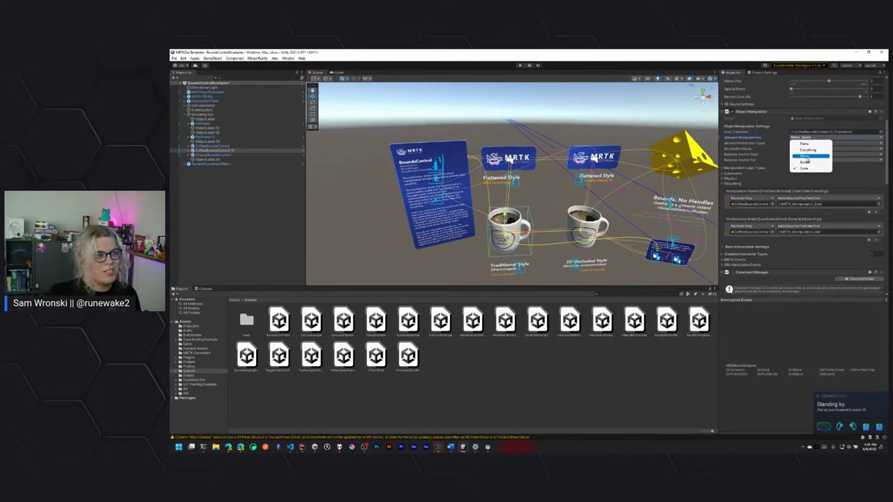
pyautogui.click(807, 157)
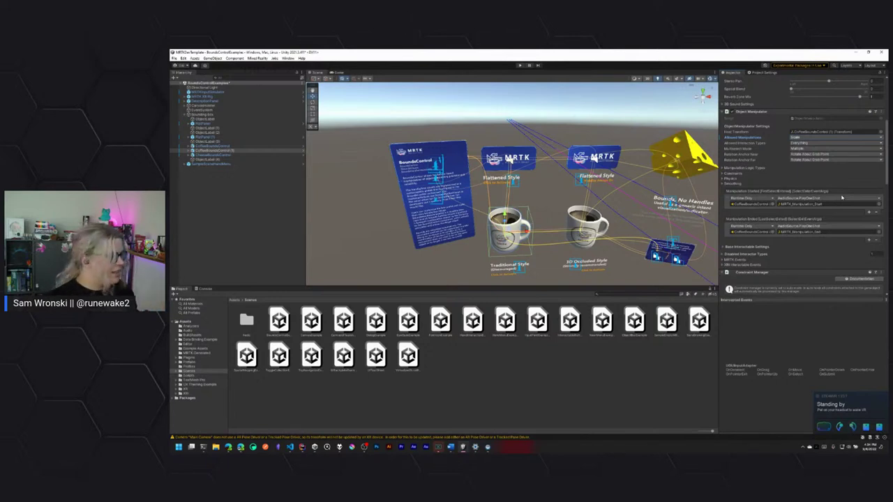
# - Inspect the Allowed Interaction Types and Rotation Anchor Near options in the 3D Occluded Style mug's Object Manipulator
pyautogui.click(593, 225)
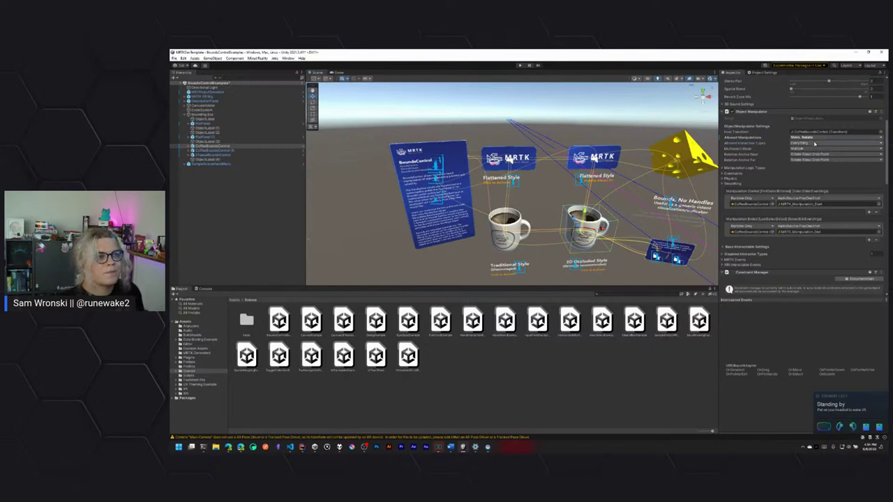
pyautogui.click(802, 142)
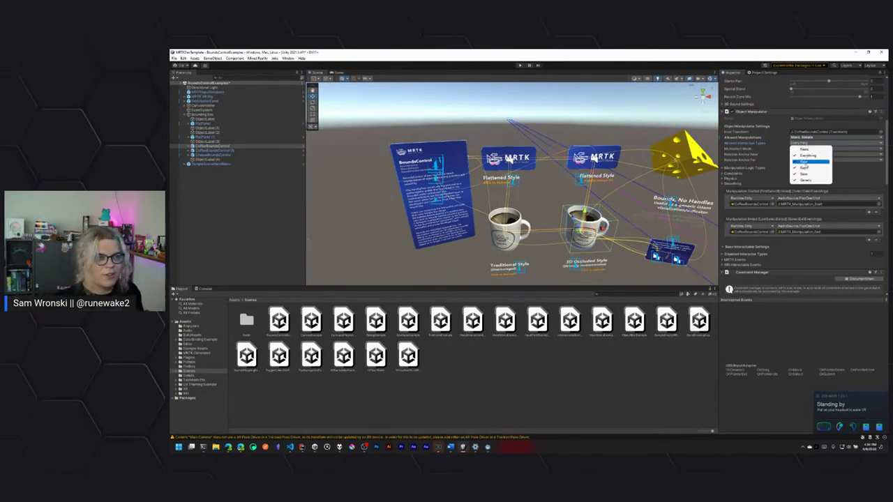
pyautogui.click(804, 167)
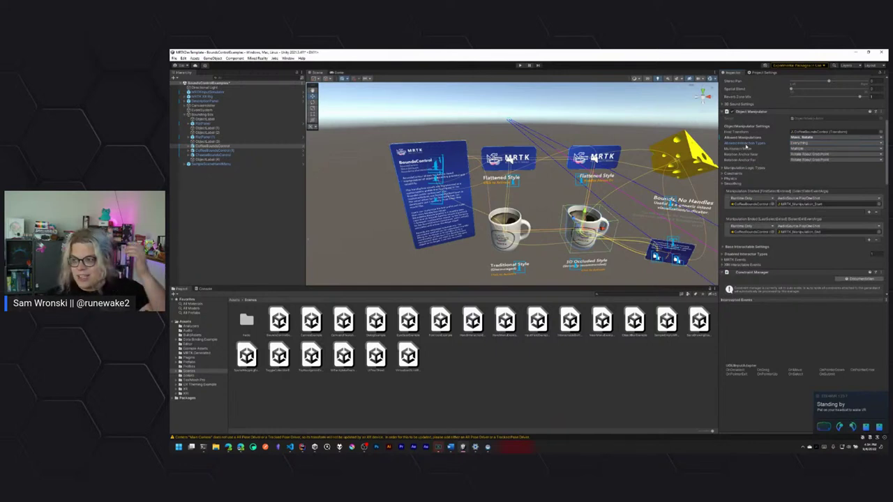
pyautogui.moveTo(747, 148)
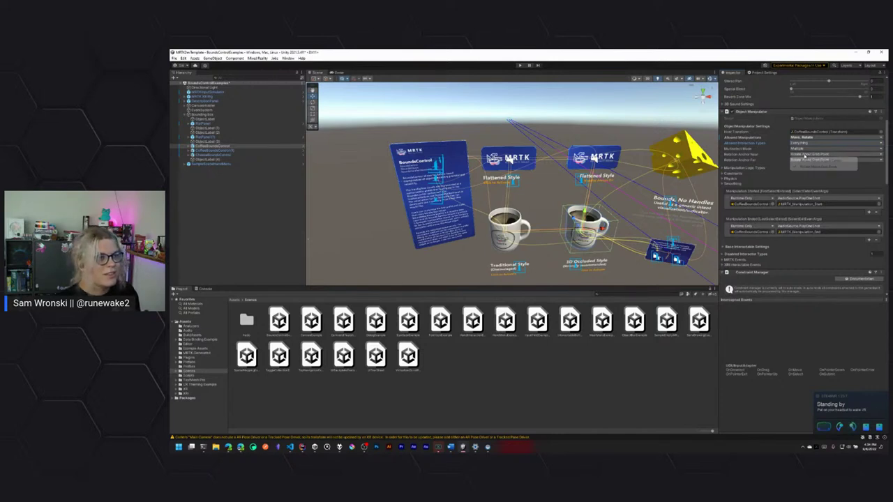
pyautogui.click(805, 155)
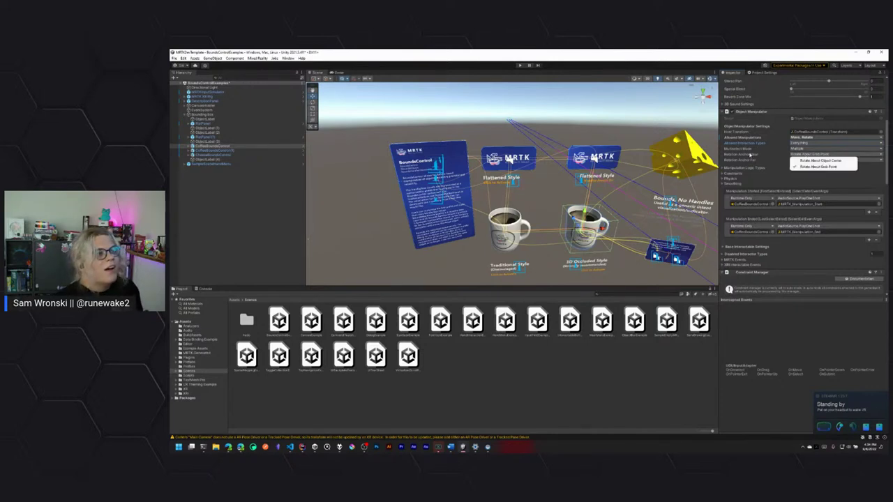
pyautogui.click(740, 157)
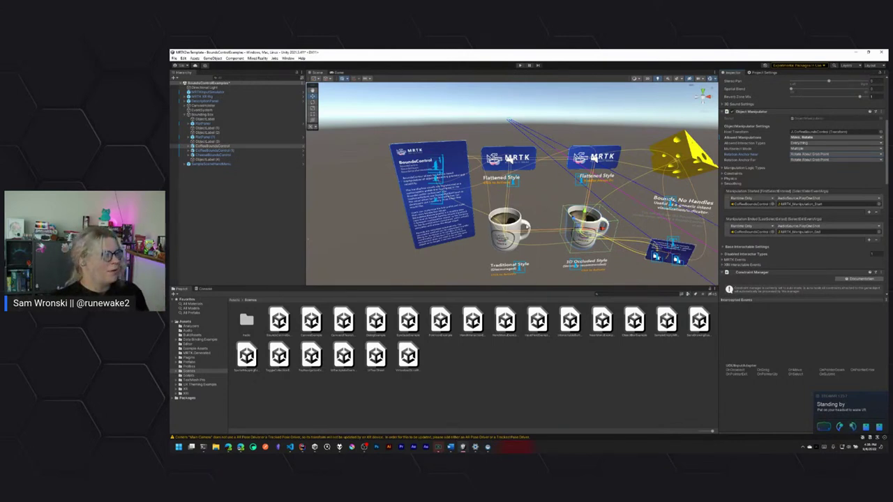
# - Change the Z, Y and X Maximum Scale values in the Traditional Style mug's Min Max Scale Constraint
pyautogui.click(516, 222)
pyautogui.scroll(-5, 774, 249)
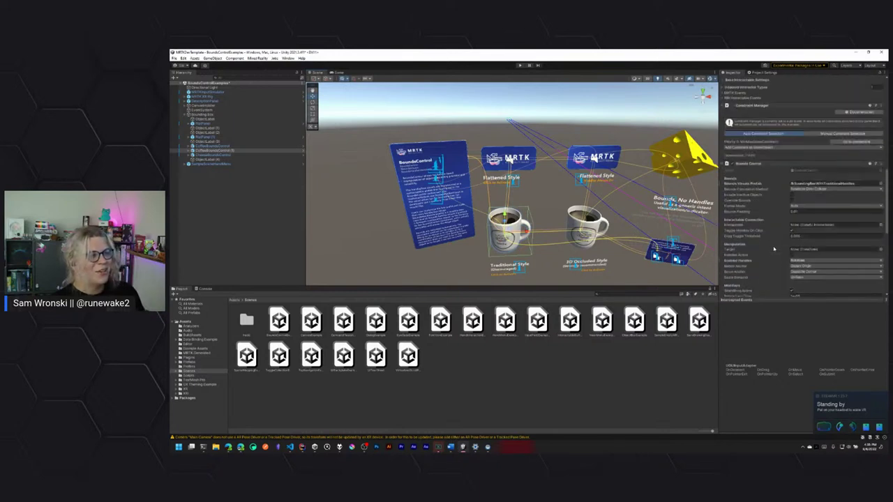
pyautogui.scroll(-8, 773, 249)
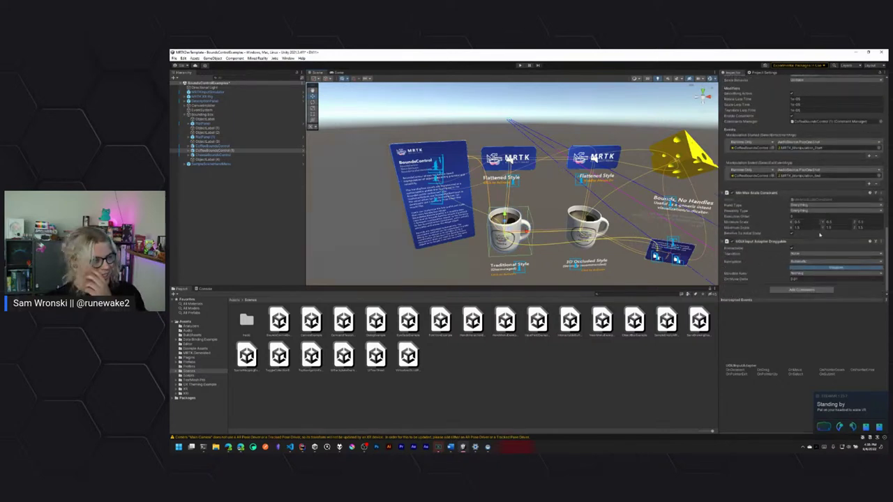
pyautogui.click(861, 227)
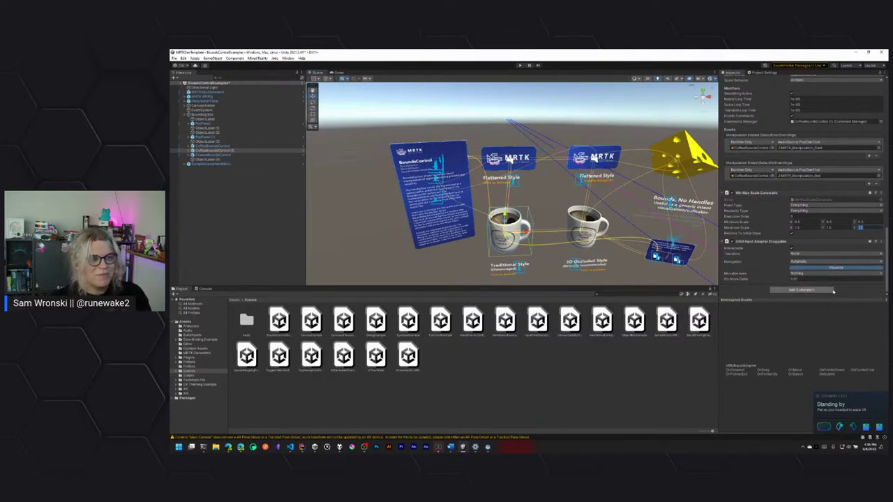
pyautogui.hotkey('shift', 'Tab')
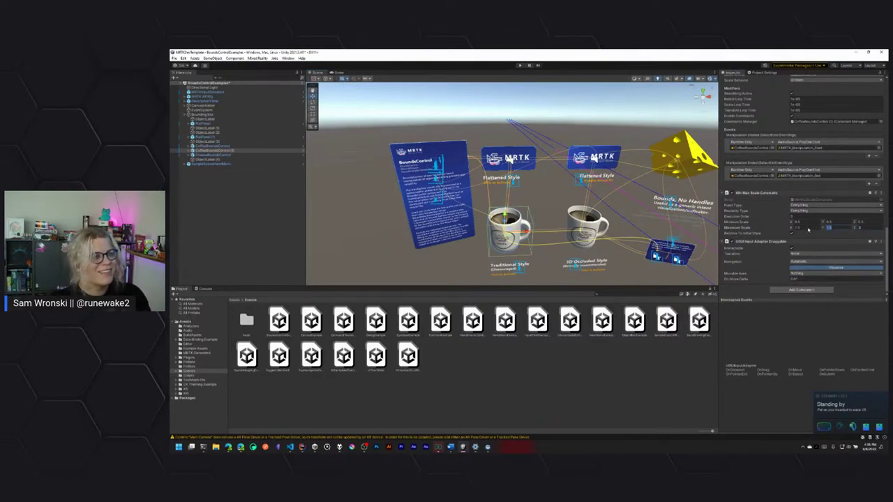
pyautogui.hotkey('shift', 'Tab')
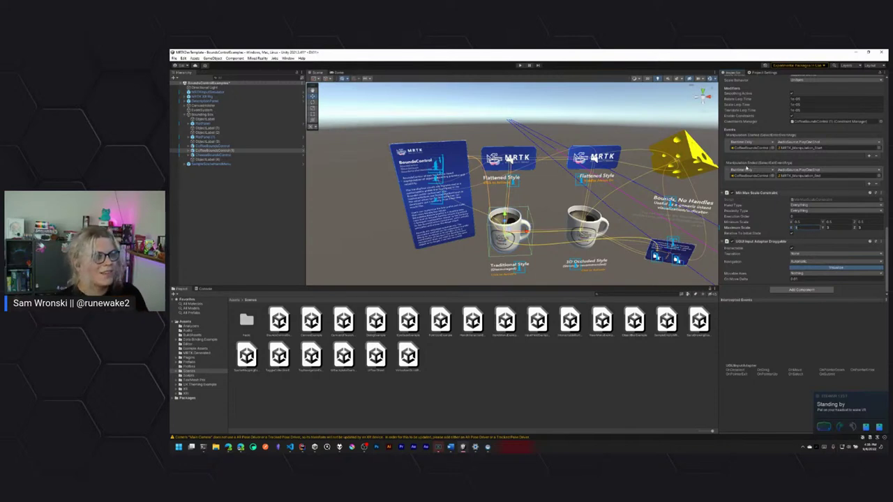
# - Test the mugs' manipulation and scale limits in play mode, stop it, and return to the Traditional Style mug's Object Manipulator settings
pyautogui.click(520, 65)
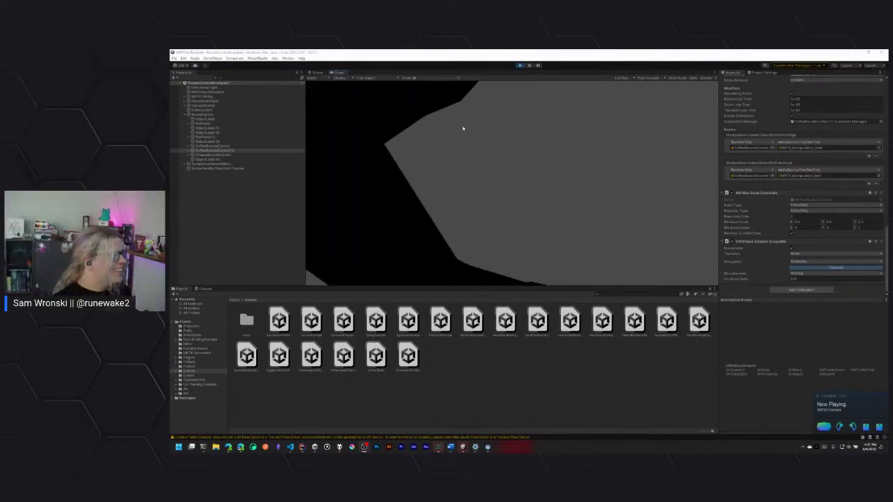
pyautogui.click(519, 65)
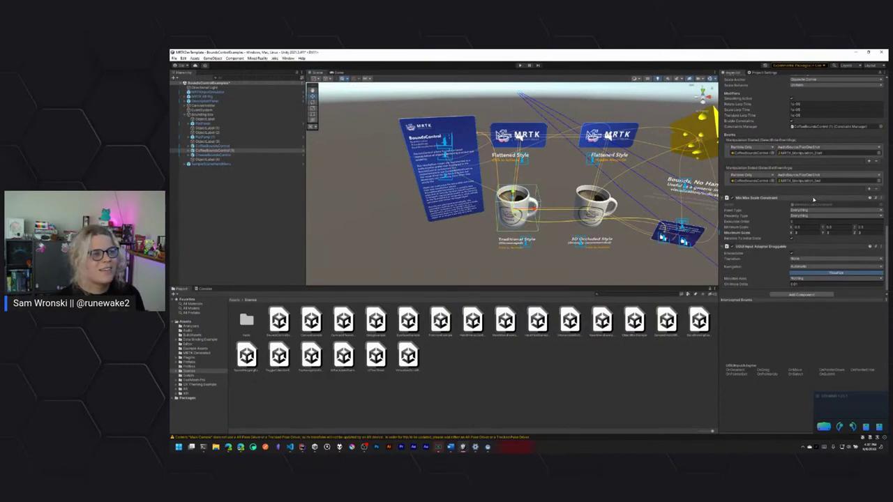
pyautogui.scroll(-5, 762, 195)
pyautogui.scroll(5, 762, 202)
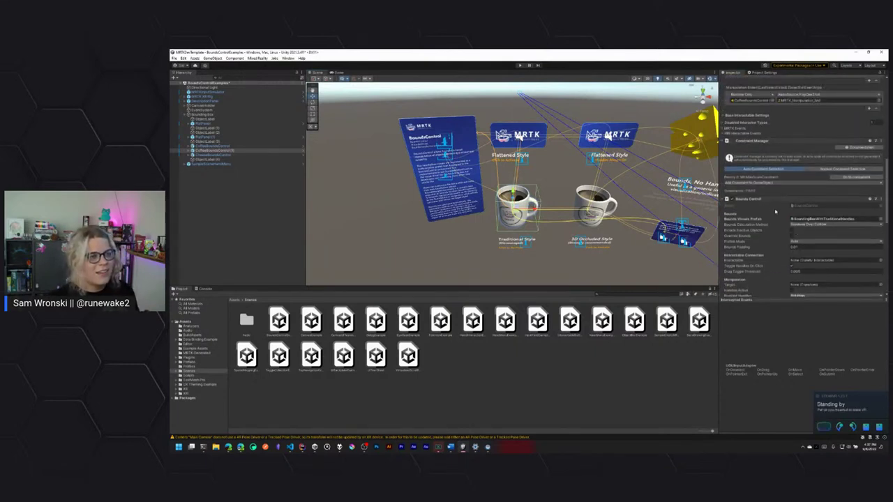
pyautogui.scroll(6, 764, 224)
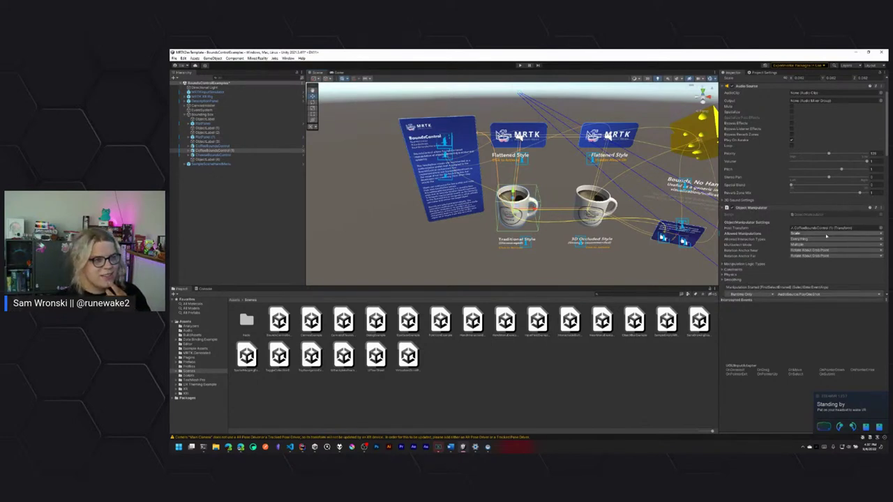
# - Inspect the Traditional Style mug's Allowed Manipulations options, Constraint Manager and Bounds Control settings, including Enable Constraints
pyautogui.click(826, 236)
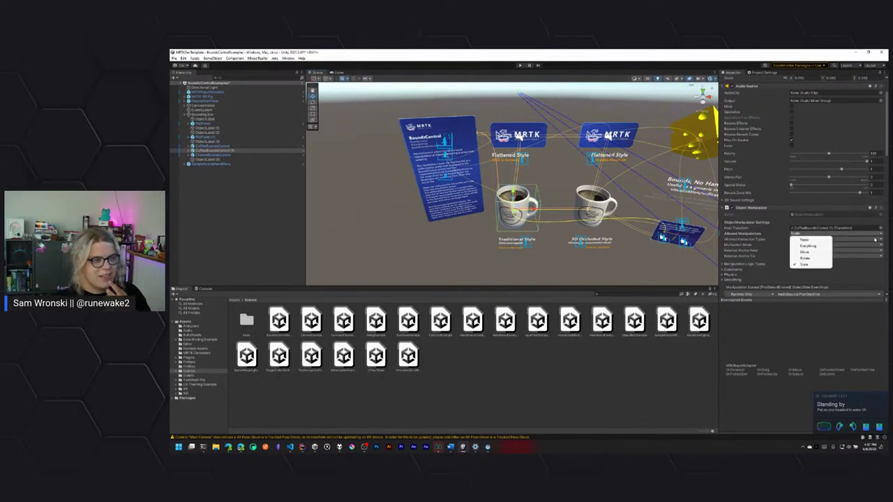
pyautogui.click(849, 273)
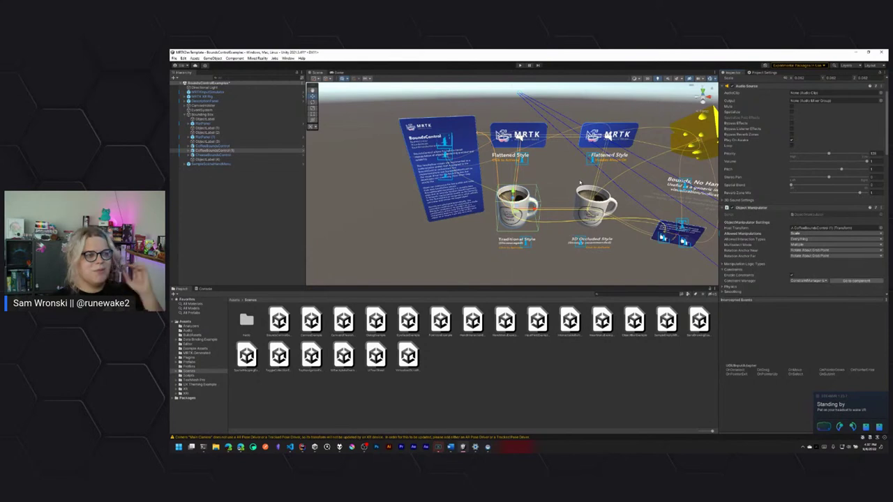
pyautogui.scroll(-5, 762, 256)
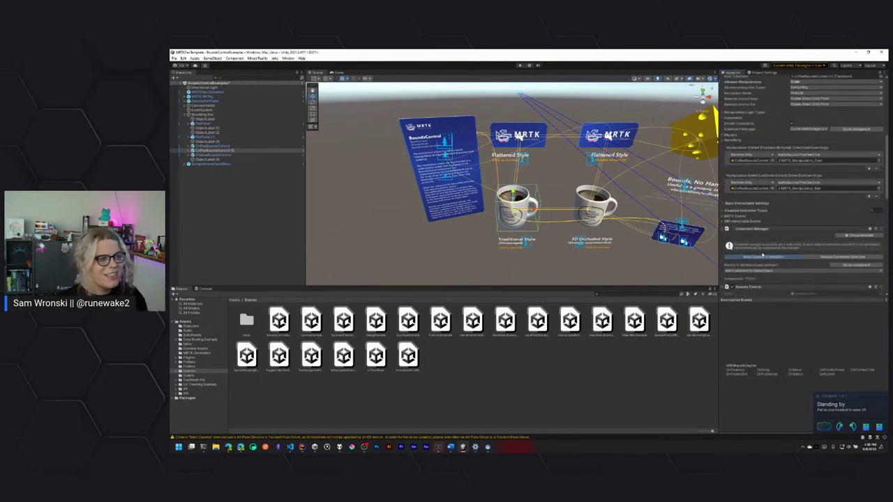
pyautogui.scroll(-8, 763, 254)
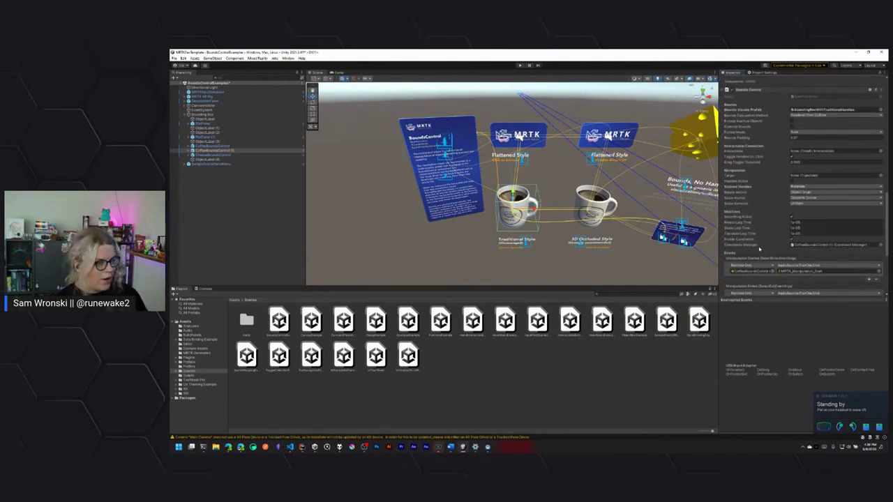
pyautogui.scroll(-2, 759, 249)
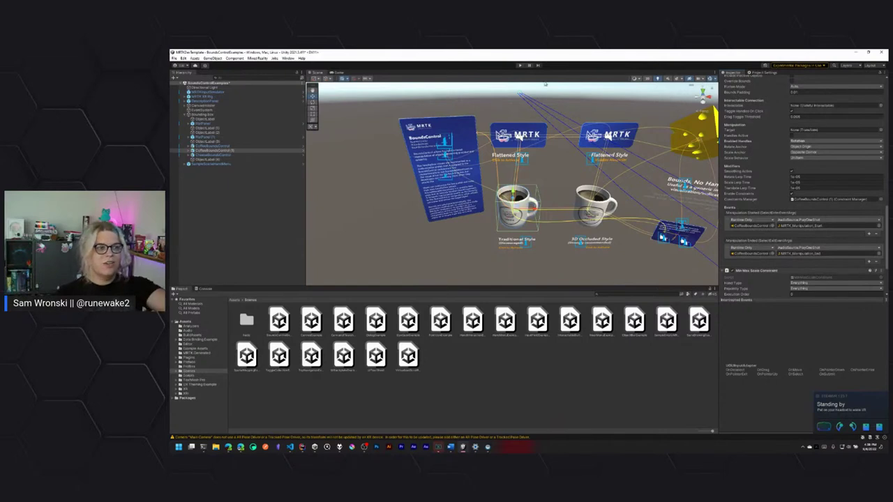
pyautogui.scroll(3, 757, 112)
pyautogui.scroll(1, 757, 112)
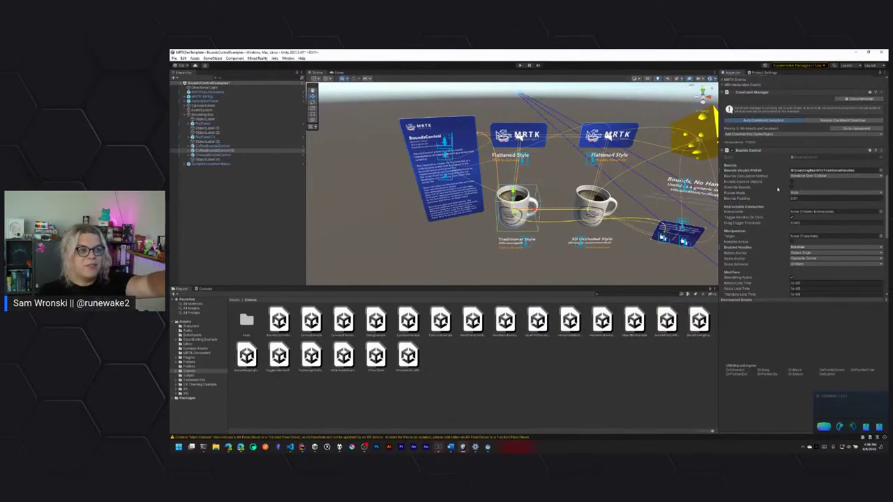
pyautogui.scroll(-3, 759, 238)
pyautogui.scroll(-2, 758, 239)
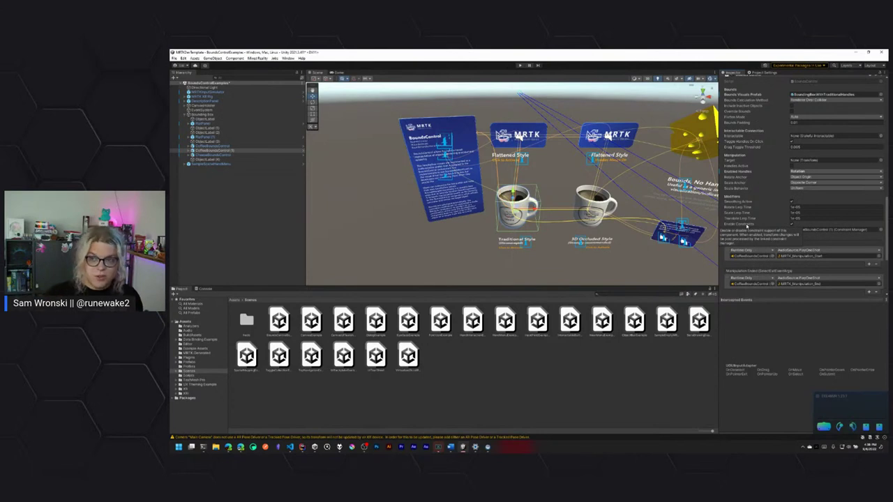
# - Set Enabled Handles to Everything in the Traditional Style mug's Bounds Control and review its other component settings
pyautogui.scroll(2, 736, 218)
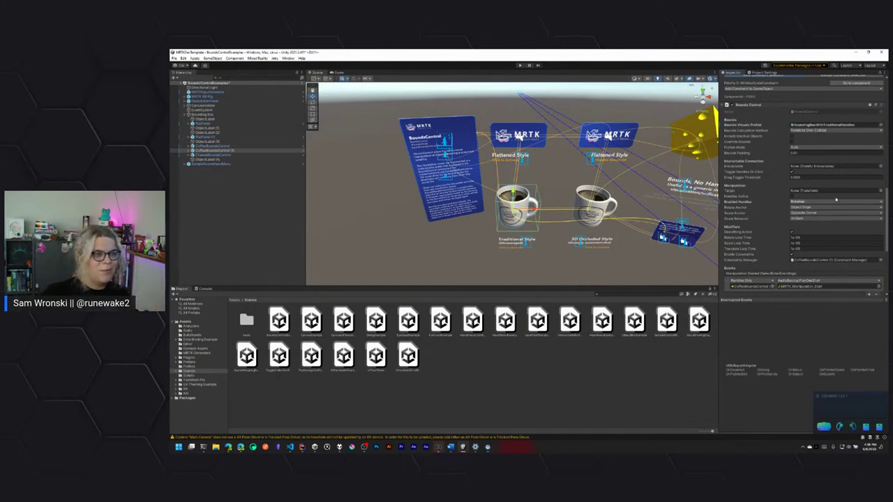
pyautogui.click(805, 203)
pyautogui.click(806, 213)
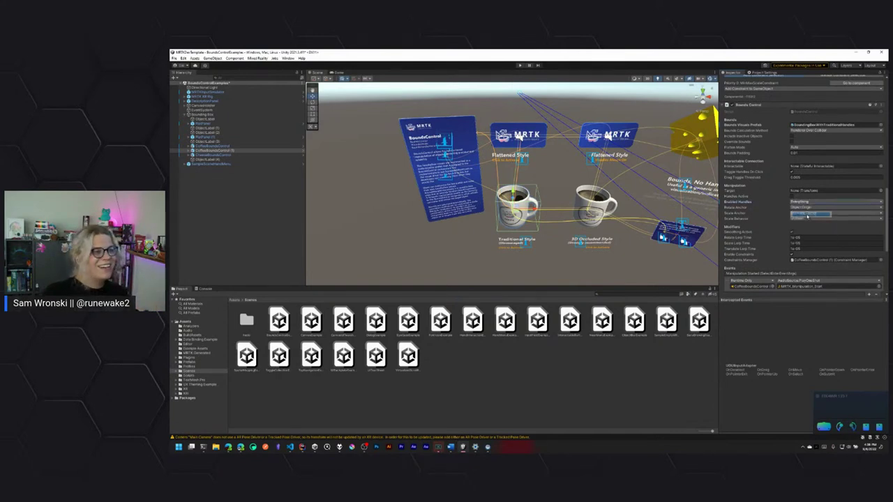
pyautogui.scroll(5, 743, 206)
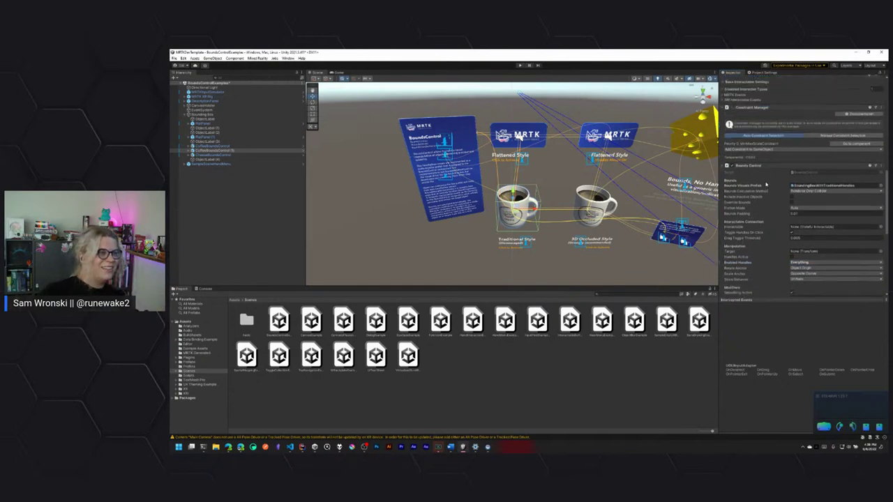
pyautogui.scroll(-3, 778, 260)
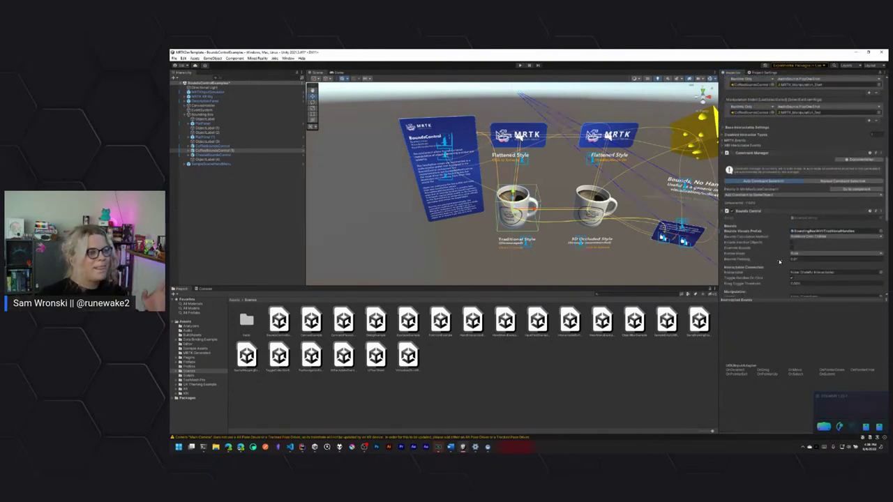
pyautogui.scroll(10, 734, 245)
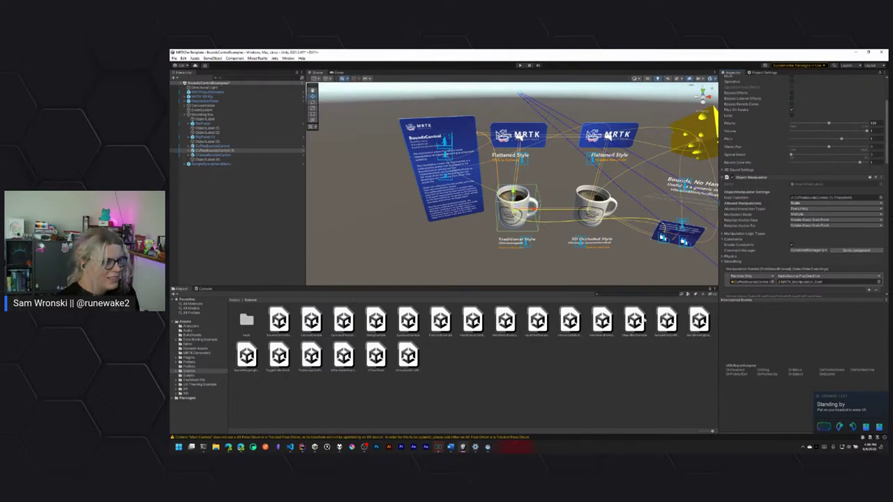
# - Open the ObjectBarExample scene without saving the BoundsControlExamples changes, and view its vertical and horizontal app bars
pyautogui.click(634, 321)
pyautogui.doubleClick(634, 321)
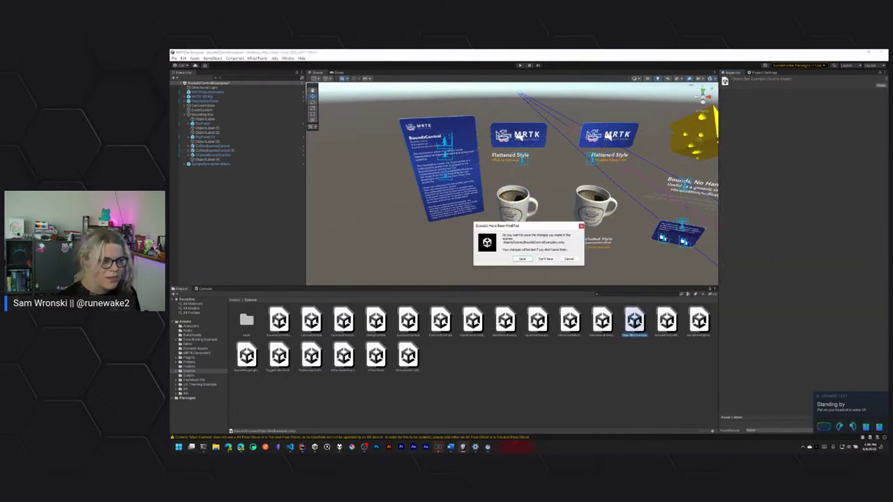
pyautogui.click(547, 259)
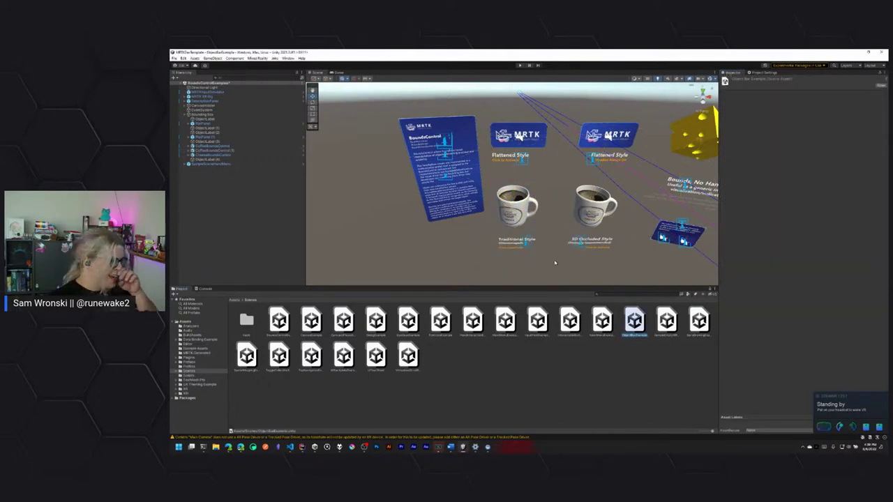
pyautogui.scroll(-10, 614, 233)
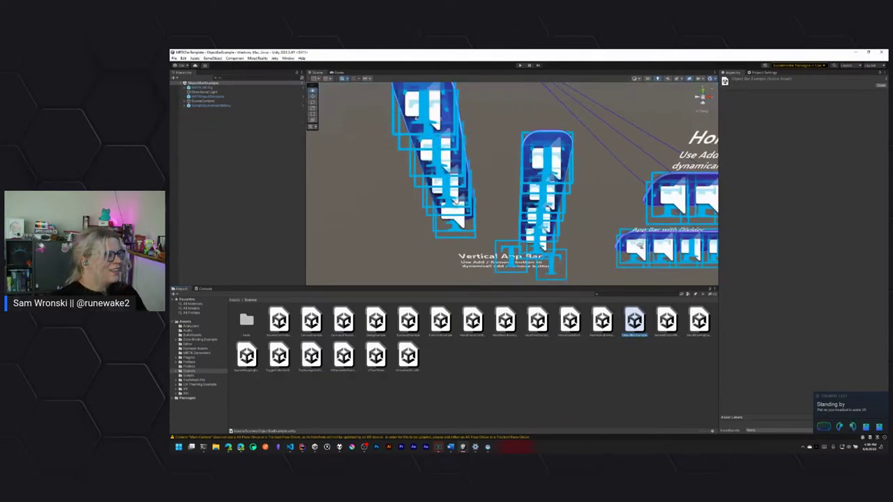
pyautogui.moveTo(662, 233); pyautogui.dragTo(663, 203, button='right')
pyautogui.scroll(10, 663, 205)
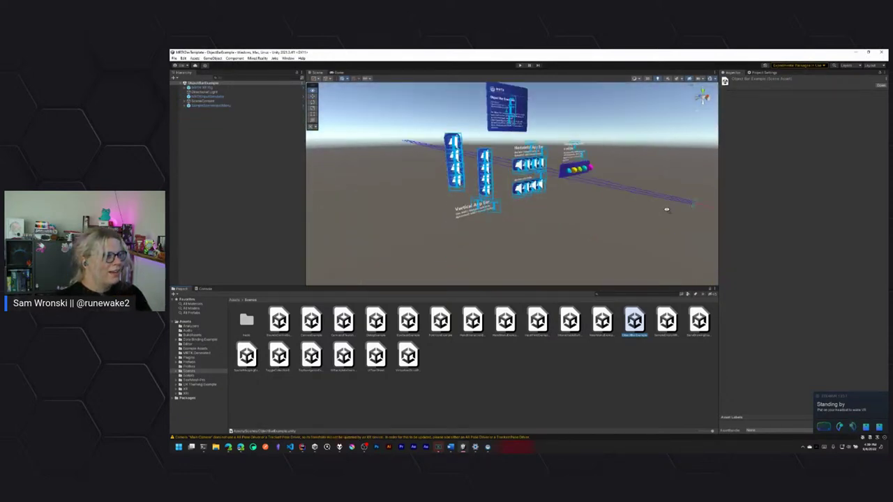
pyautogui.scroll(2, 666, 202)
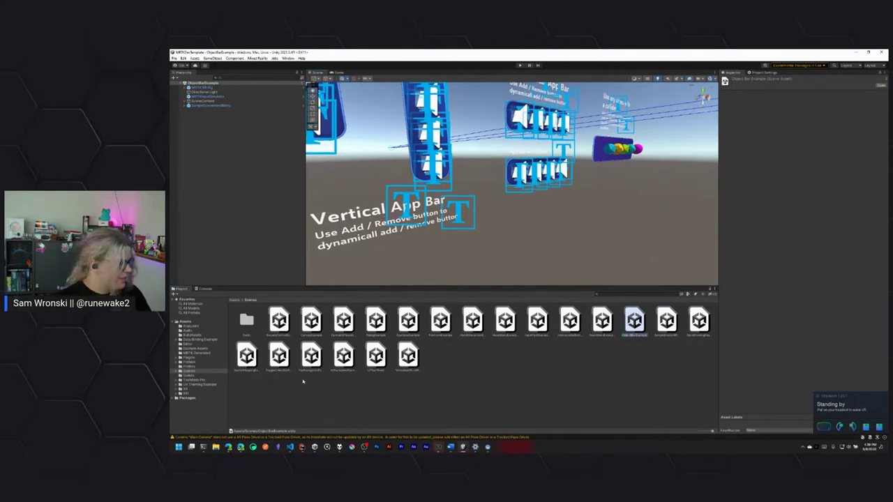
# - Open the DialogExample scene to view its dialog sample panel
pyautogui.click(344, 356)
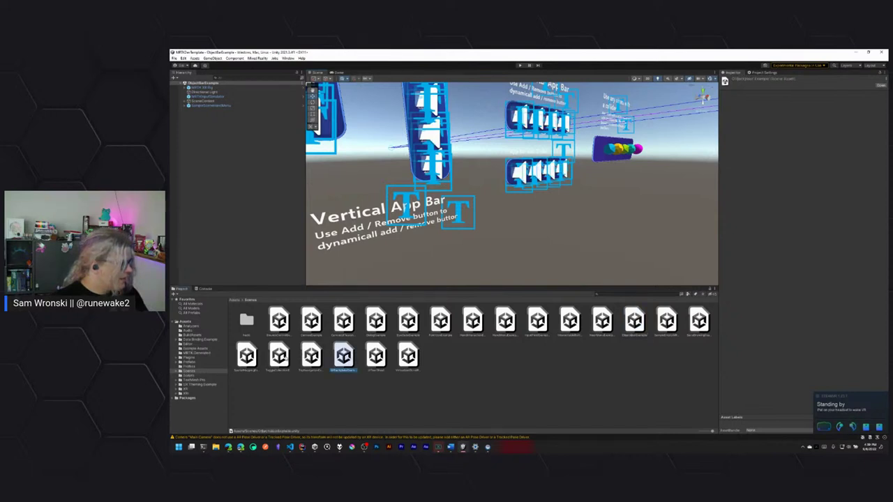
pyautogui.click(408, 321)
pyautogui.doubleClick(375, 321)
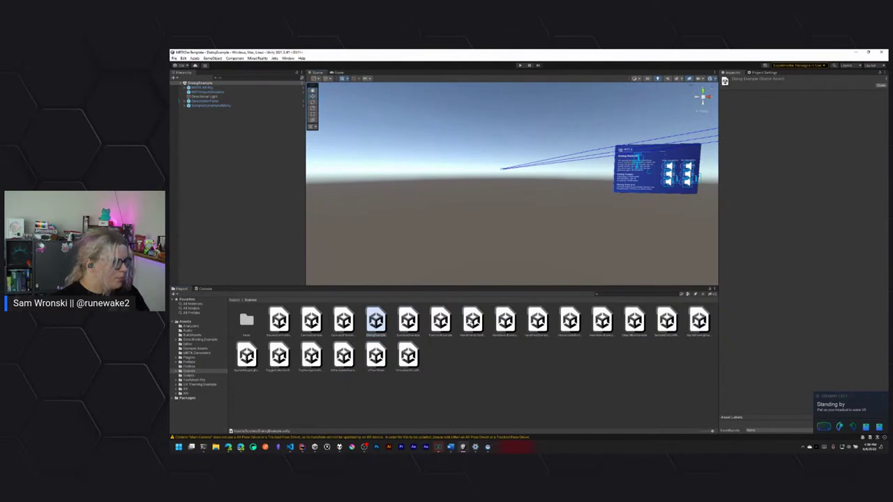
# - Open the HandInteractionExamples scene and survey its exhibits, from Canvas + Volumetric UI to the shelf of manipulable objects
pyautogui.doubleClick(472, 321)
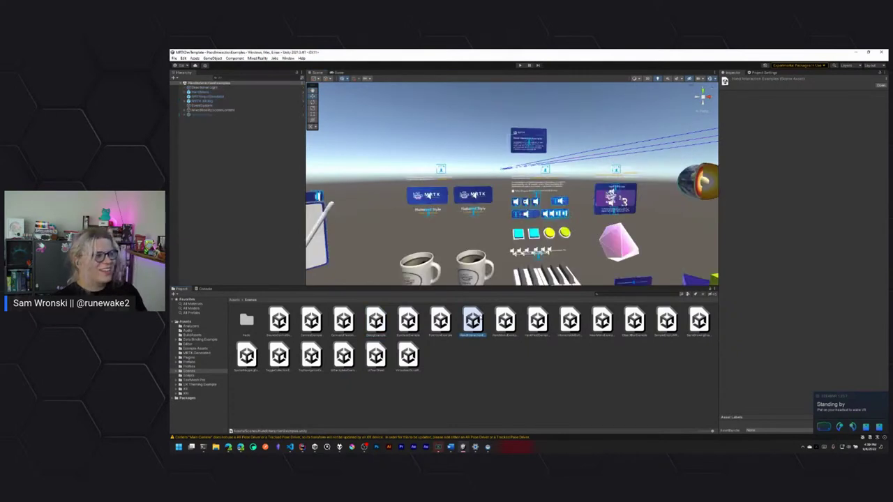
pyautogui.moveTo(581, 198); pyautogui.dragTo(607, 206, button='right')
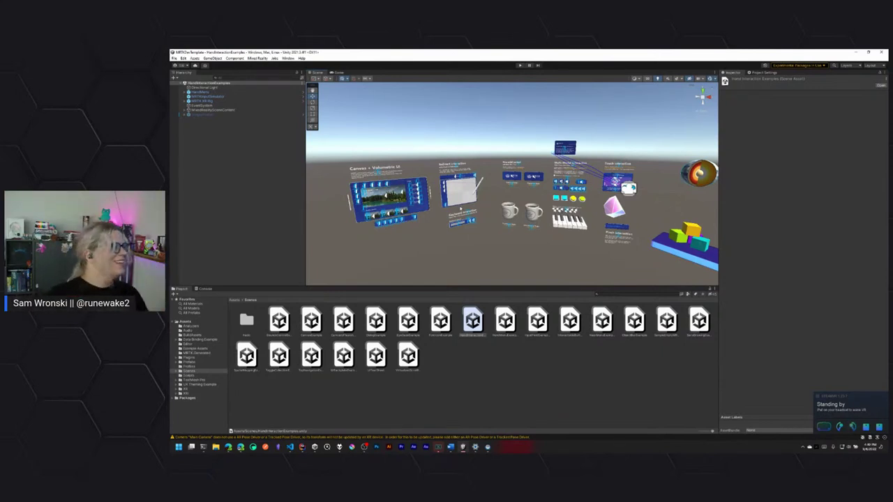
pyautogui.moveTo(475, 279); pyautogui.dragTo(473, 279, button='right')
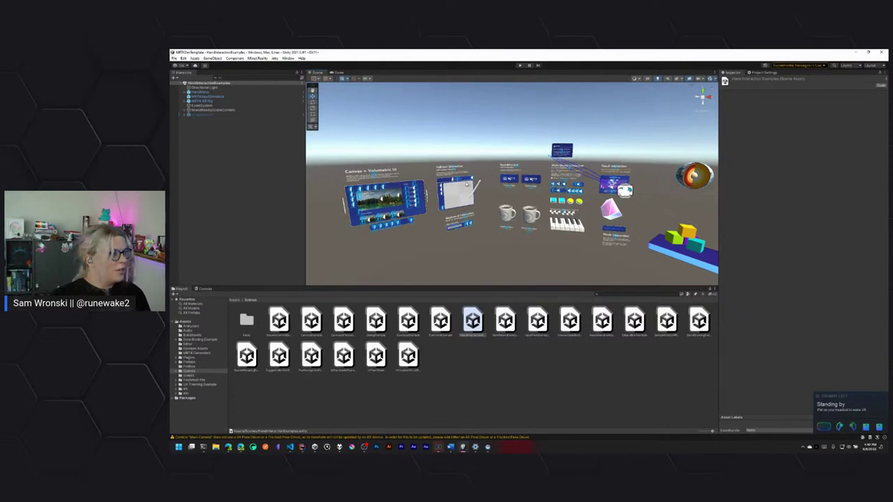
pyautogui.moveTo(516, 255); pyautogui.dragTo(545, 251, button='right')
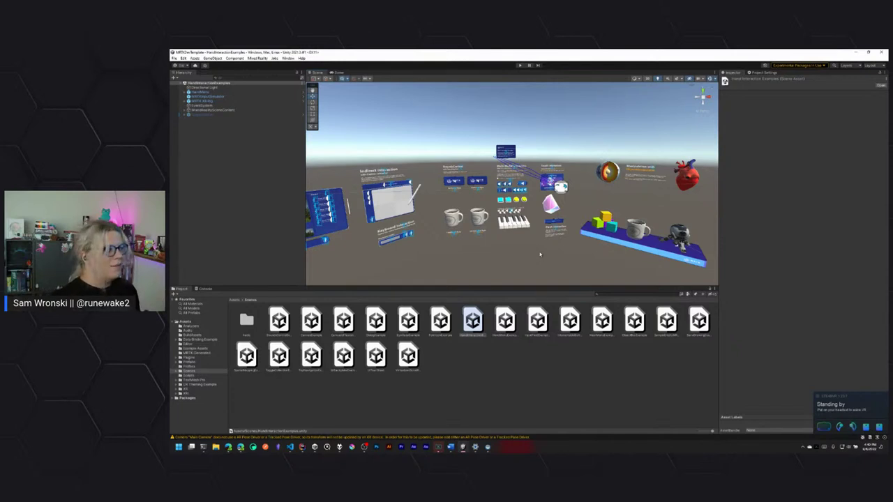
# - Run HandInteractionExamples in play mode and look around its BoundsControl, Indirect Interaction and Touch Interaction exhibits
pyautogui.click(520, 65)
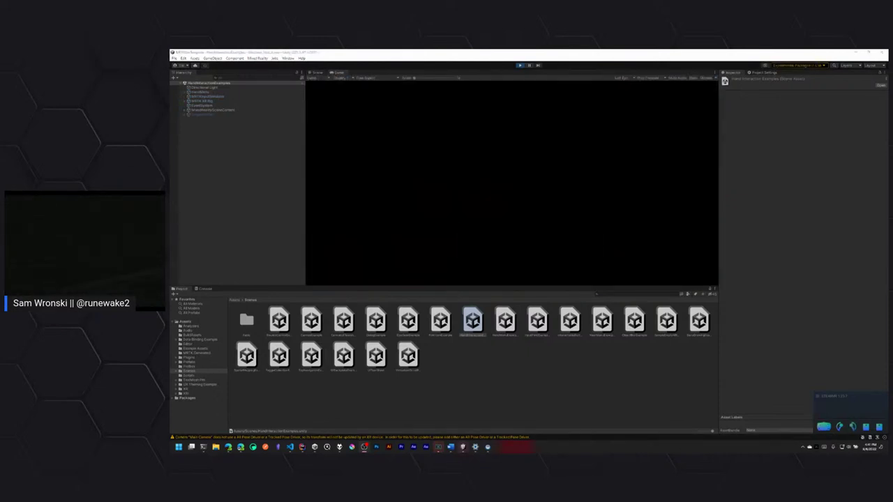
pyautogui.press('d')
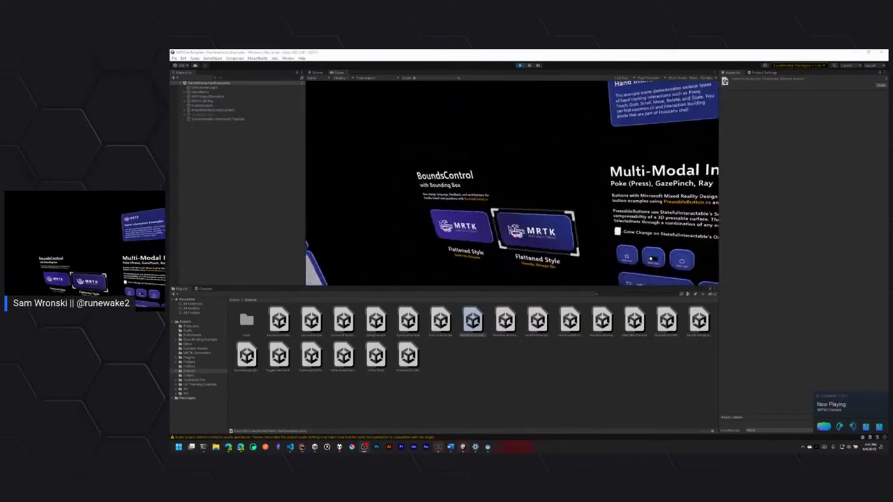
pyautogui.press('a')
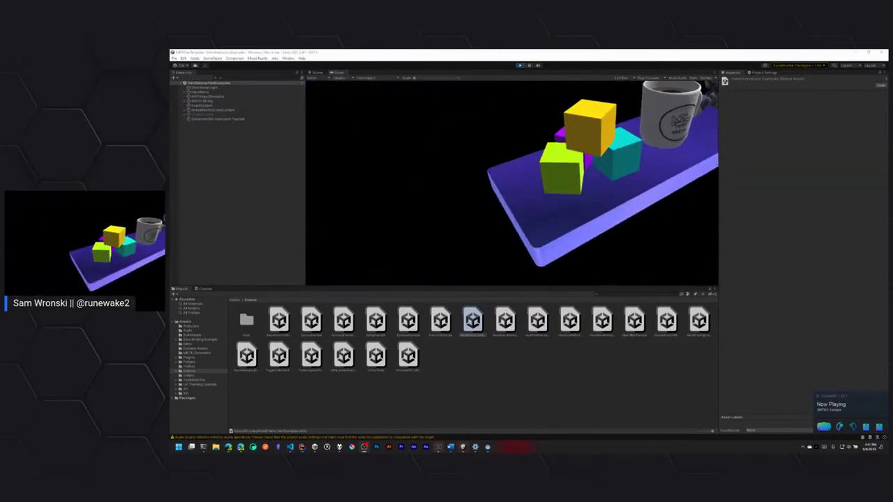
pyautogui.press('a')
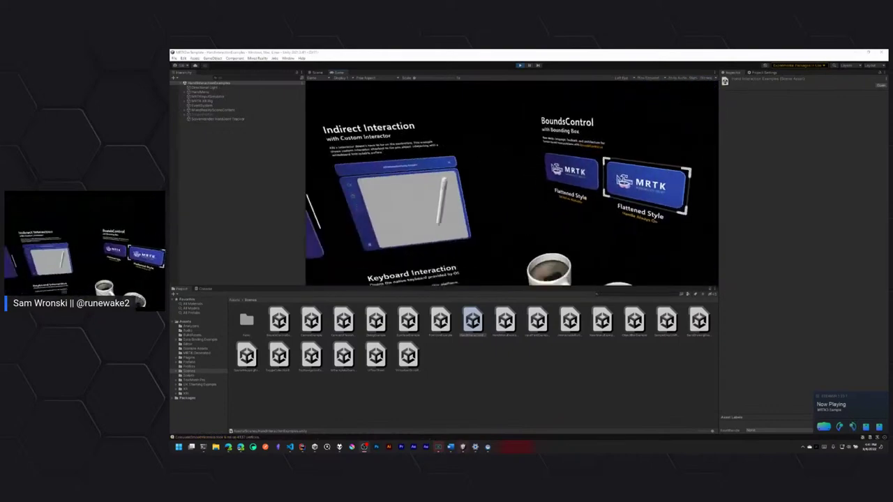
pyautogui.press('d')
pyautogui.press('d')
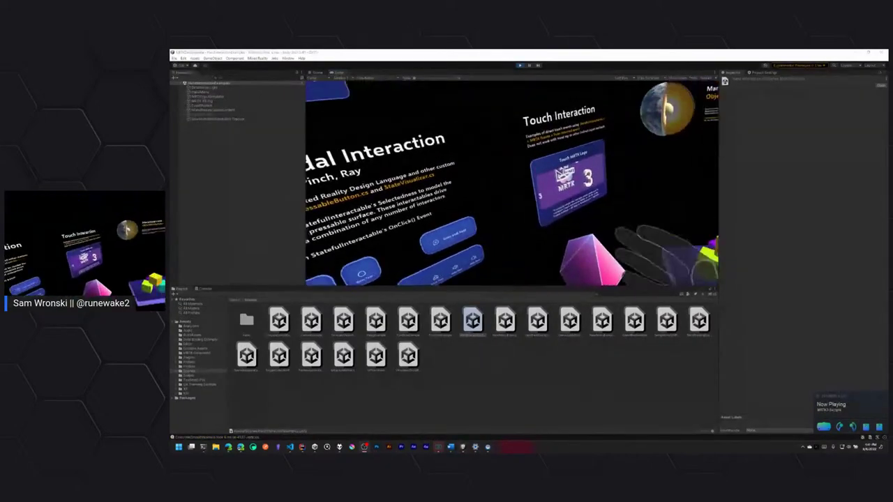
# - Try the Touch Interaction exhibit by reaching the virtual hand into the Touch MRTK Logo panel from several viewpoints
pyautogui.press('s')
pyautogui.press('d')
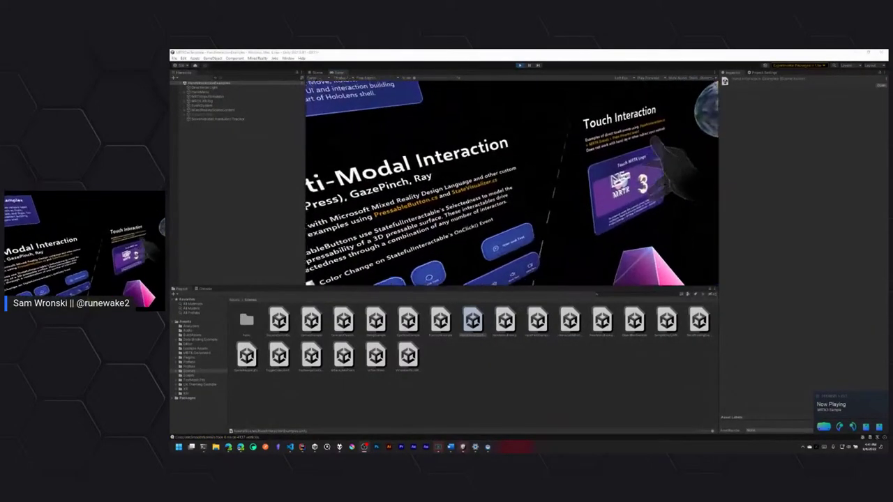
pyautogui.press('a')
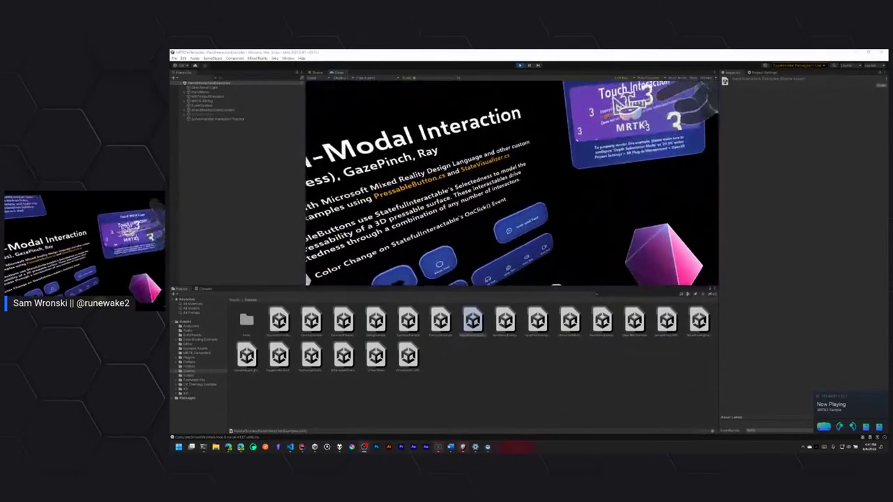
pyautogui.press('s')
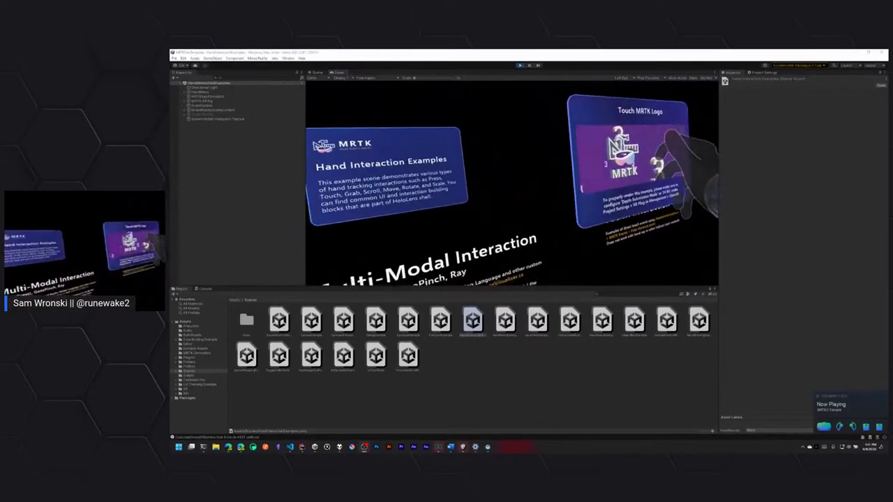
pyautogui.press('w')
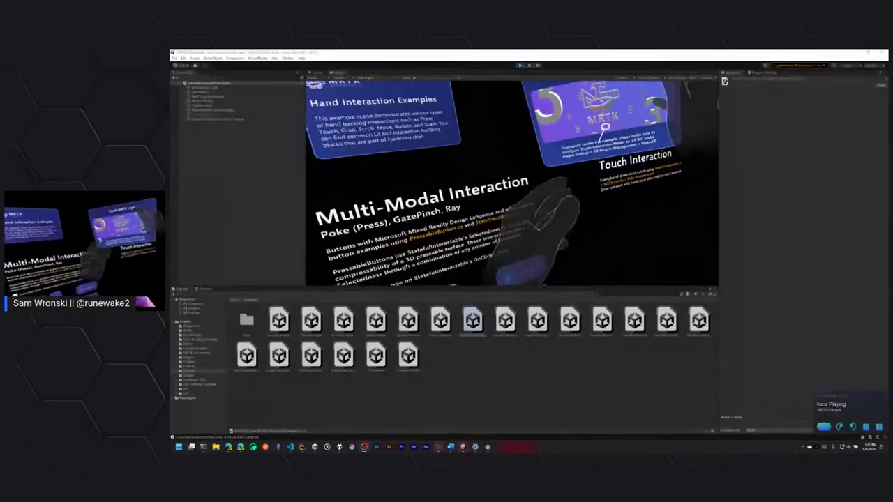
pyautogui.press('d')
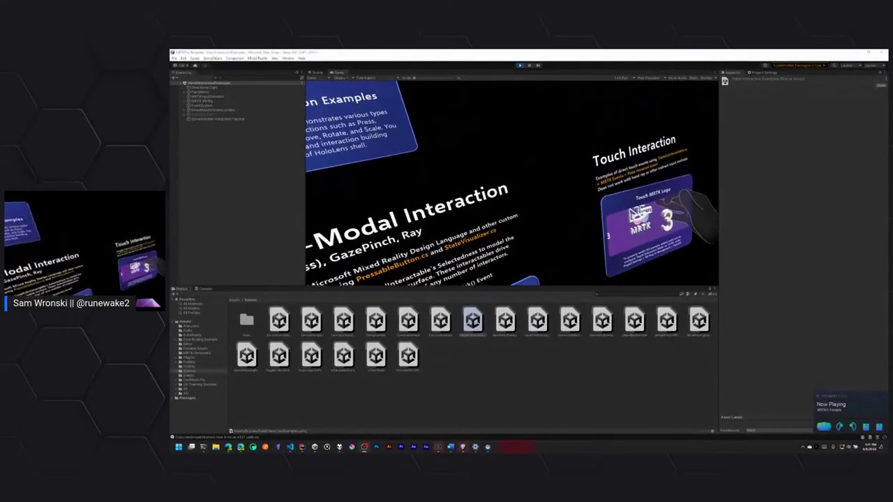
pyautogui.press('s')
pyautogui.press('d')
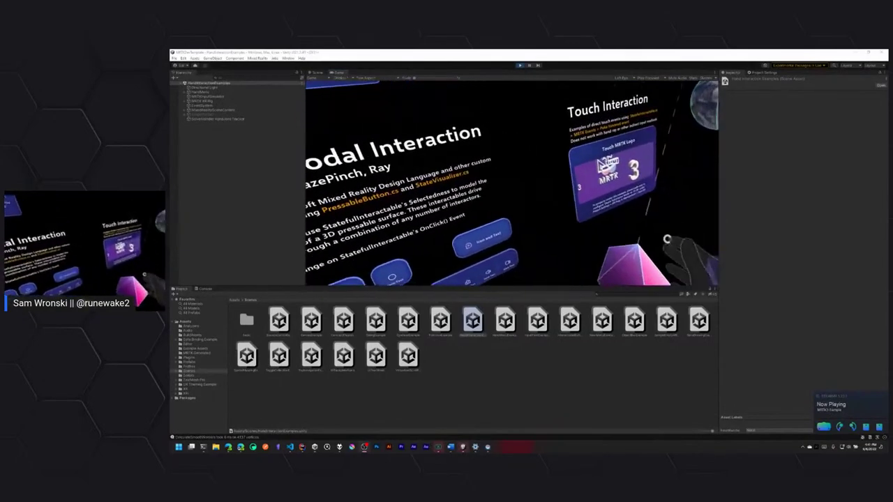
pyautogui.press('w')
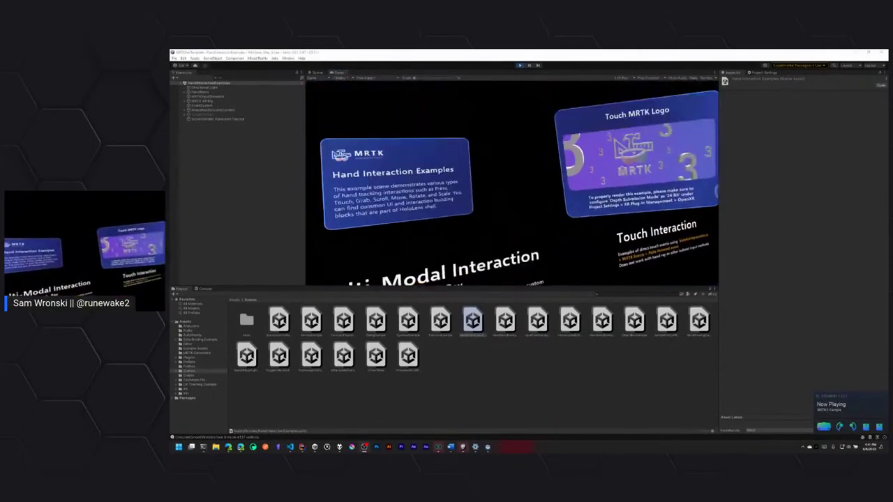
# - Look around the Hand Interaction Examples introduction, BoundsControl and Touch Interaction exhibits, along to the earth and heart models
pyautogui.press('w')
pyautogui.press('d')
pyautogui.press('a')
pyautogui.press('a')
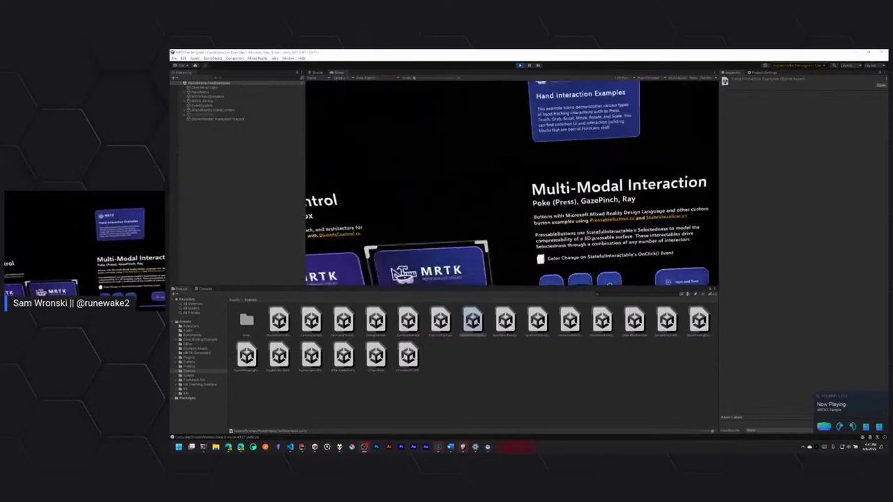
pyautogui.press('d')
pyautogui.press('s')
pyautogui.press('a')
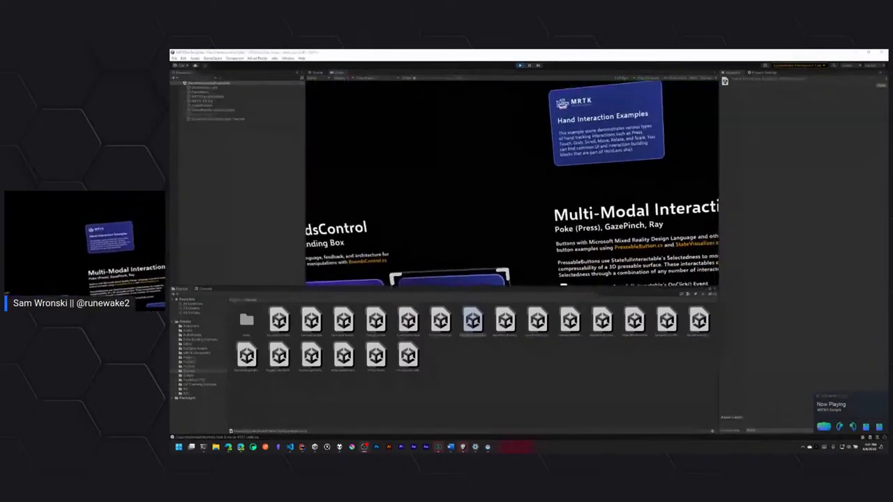
pyautogui.press('d')
pyautogui.press('d')
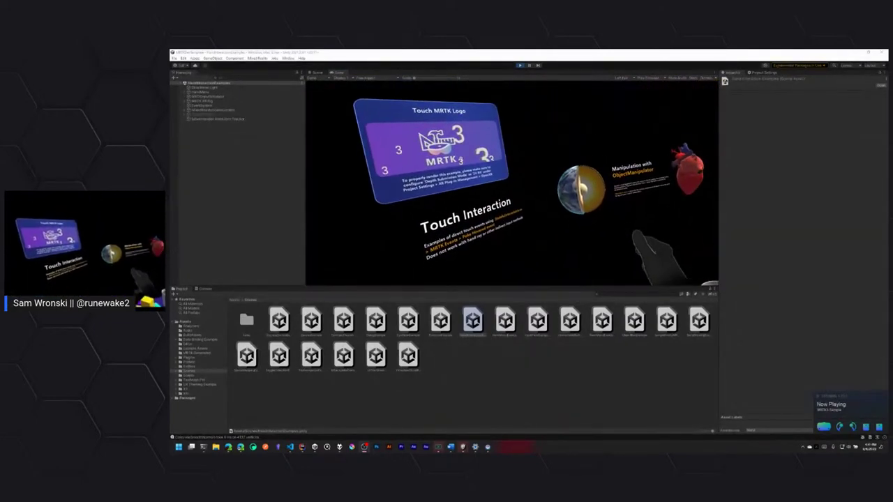
# - Touch the pink gem with the virtual hand and look over the coffee mugs and Multi-Modal Interaction buttons
pyautogui.press('d')
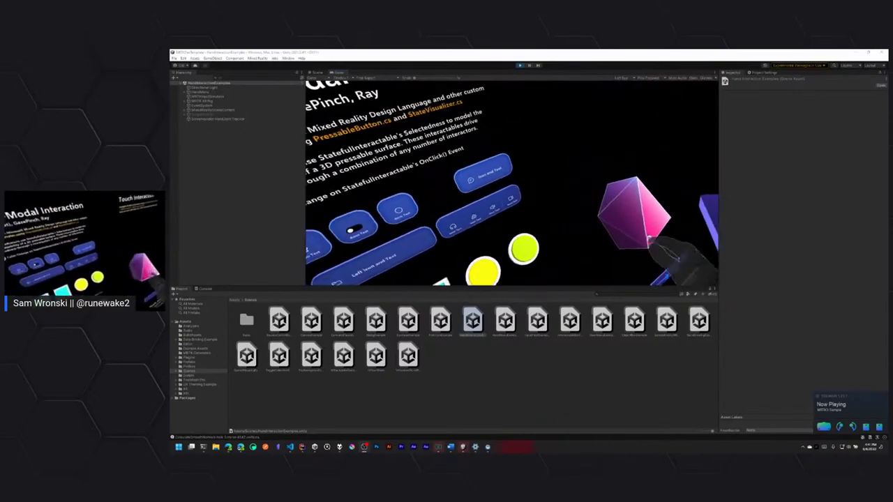
pyautogui.press('a')
pyautogui.press('s')
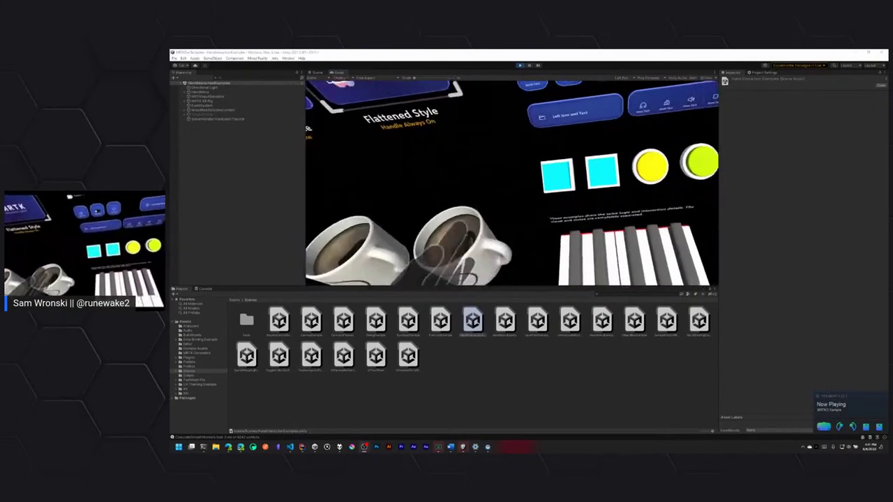
pyautogui.press('w')
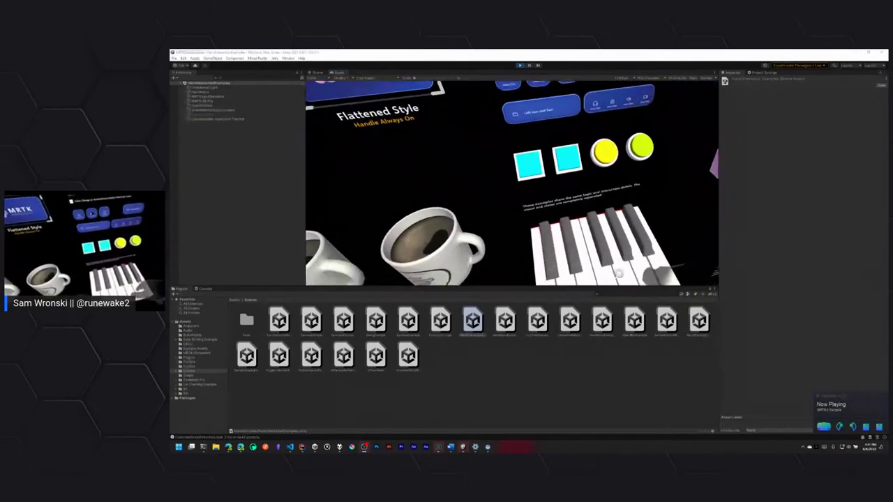
pyautogui.press('d')
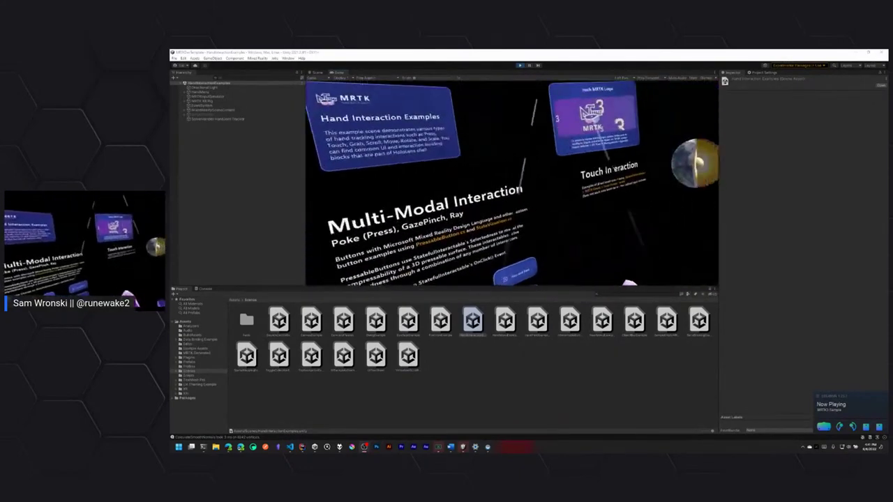
pyautogui.press('a')
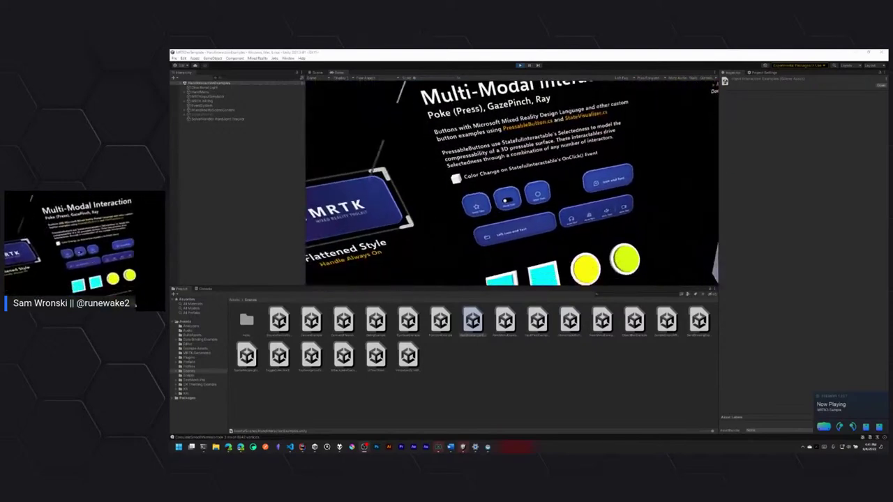
pyautogui.press('e')
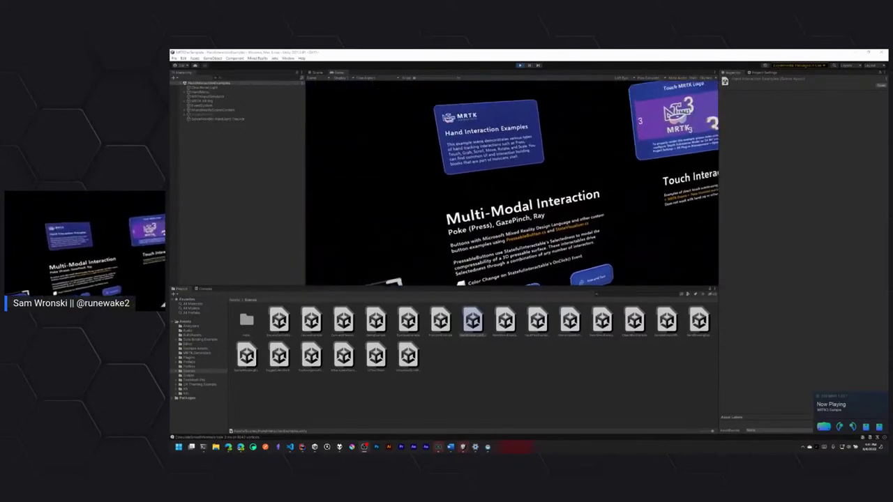
pyautogui.press('q')
pyautogui.press('a')
pyautogui.press('e')
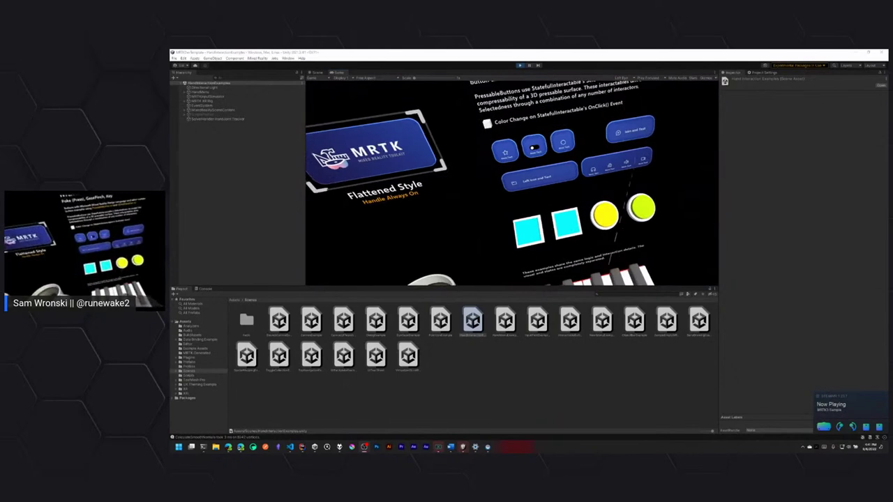
pyautogui.press('e')
pyautogui.press('q')
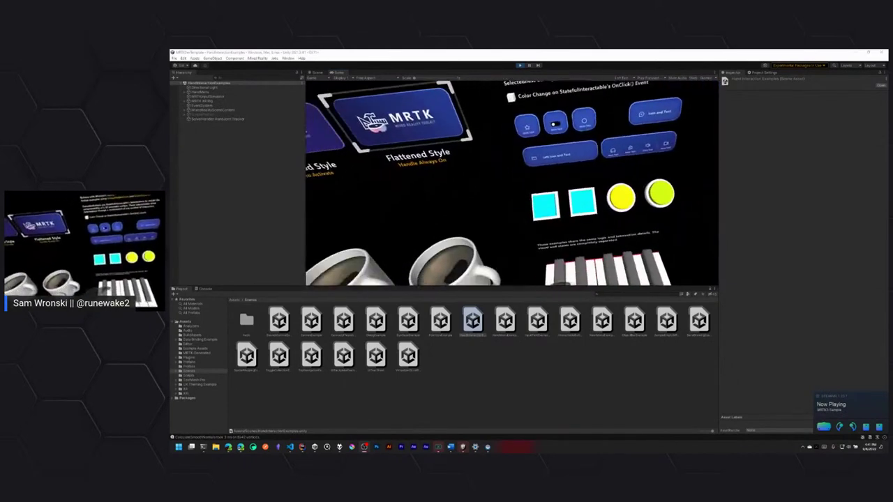
# - Try out the piano keys below the Multi-Modal Interaction buttons with the virtual hands
pyautogui.press('d')
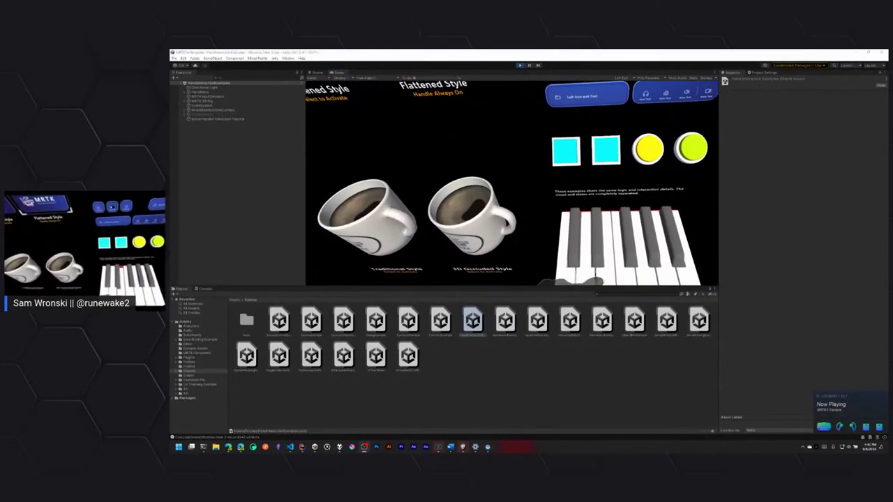
pyautogui.press('q')
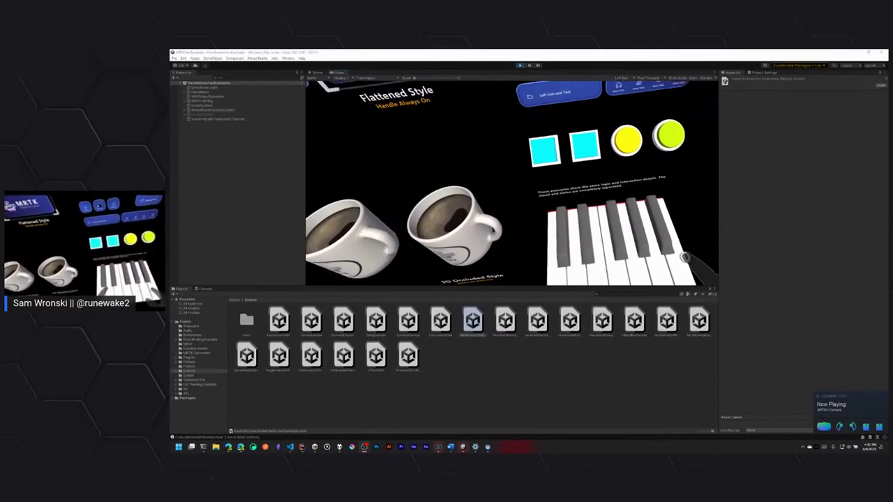
pyautogui.press('e')
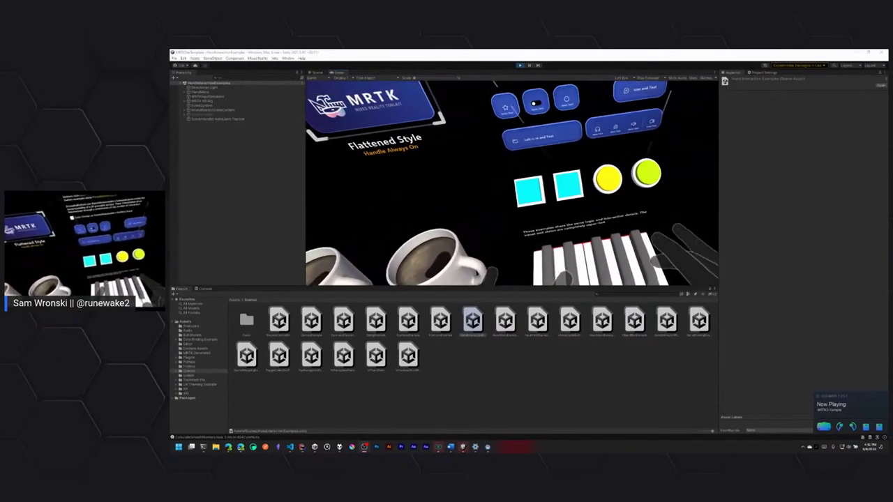
pyautogui.press('q')
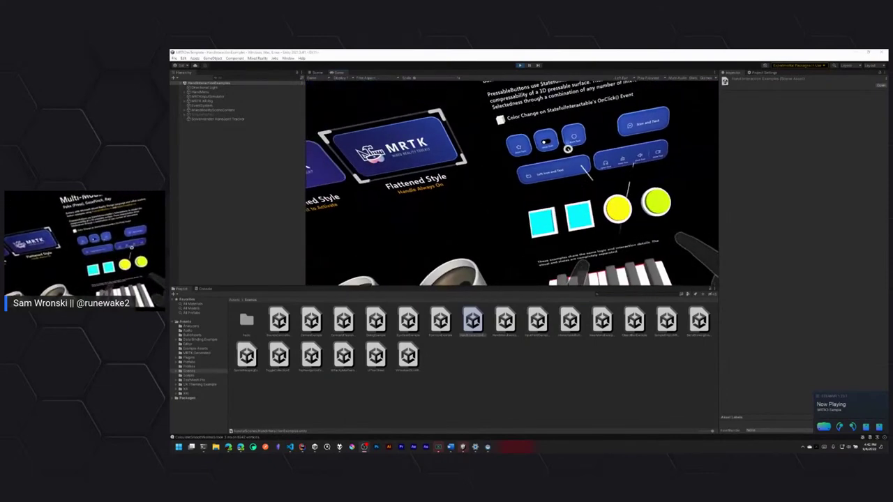
pyautogui.press('q')
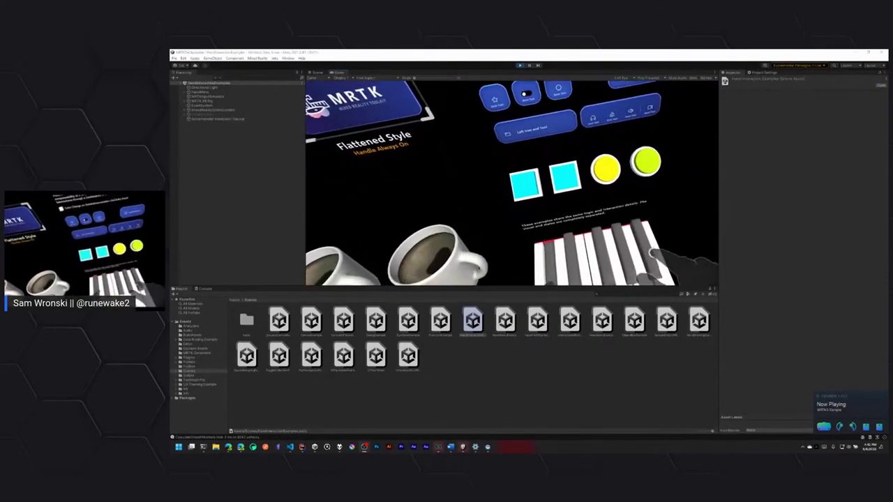
pyautogui.press('q')
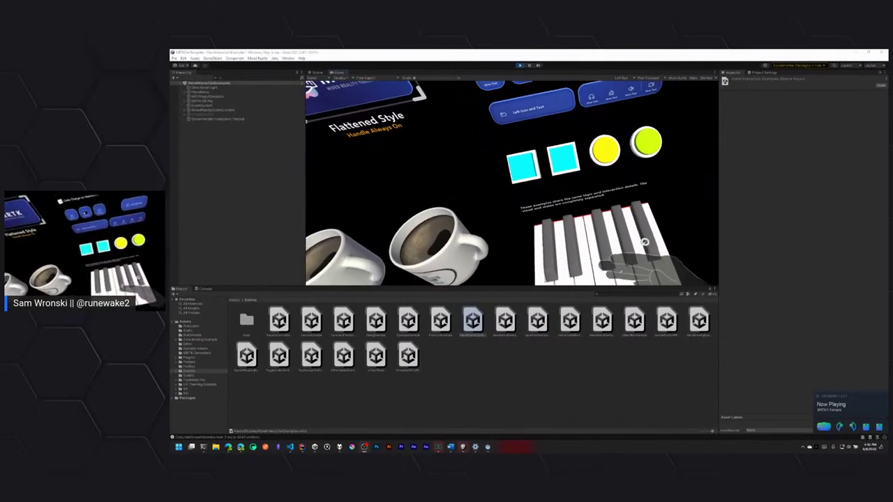
pyautogui.press('q')
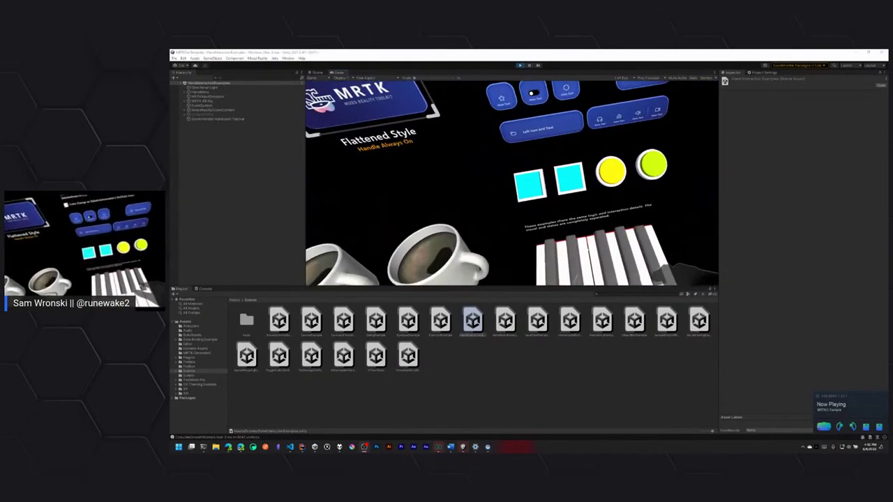
pyautogui.press('a')
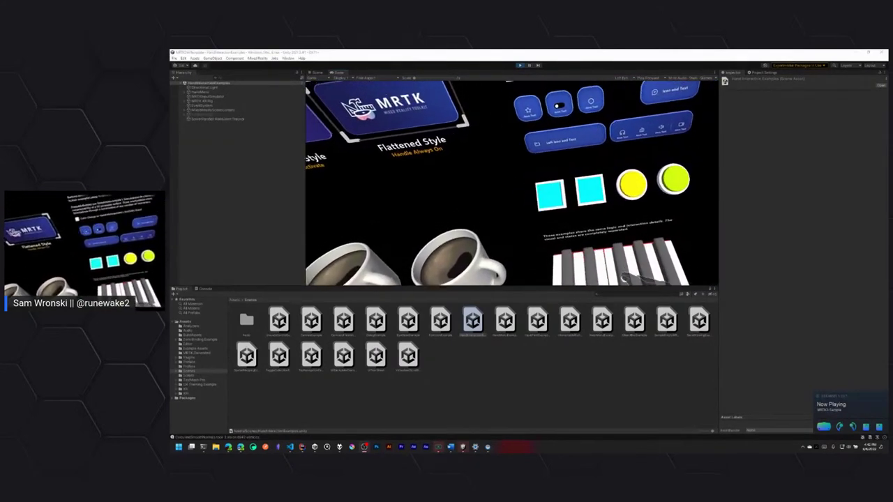
# - Poke the small blue Multi-Modal Interaction buttons with the virtual hand to test the cube's color change on the OnClick() event
pyautogui.press('e')
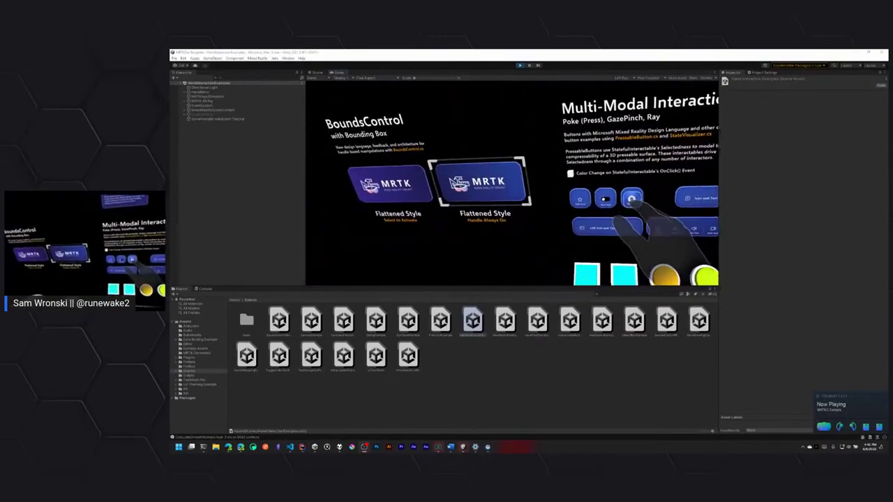
pyautogui.press('w')
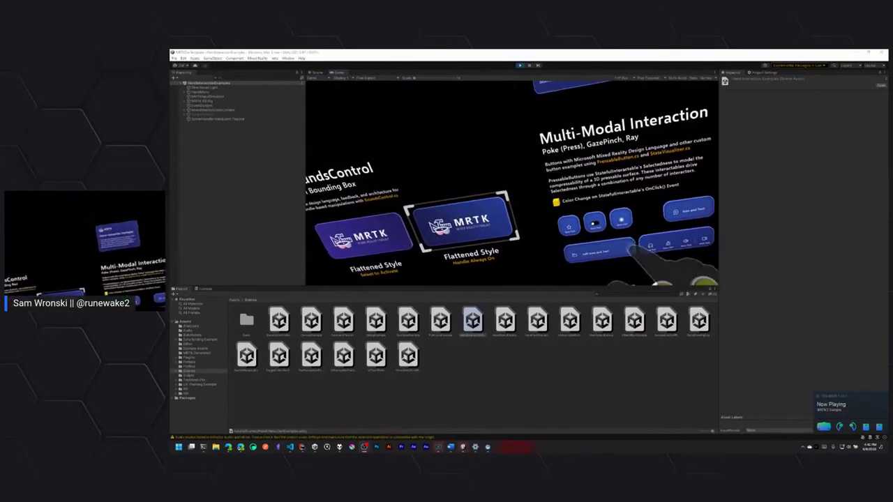
pyautogui.press('s')
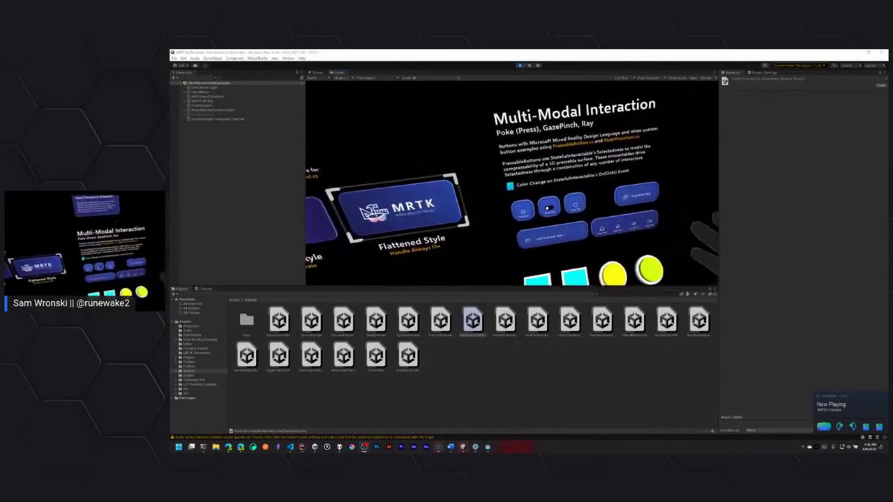
pyautogui.press('w')
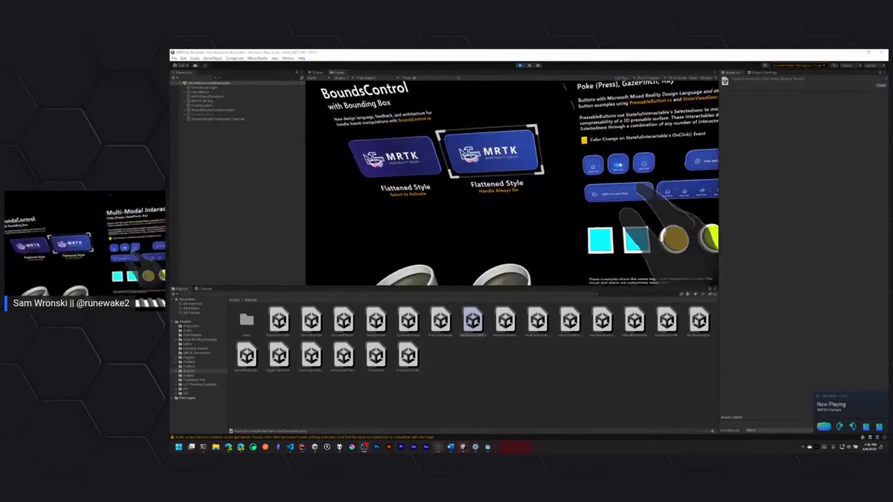
pyautogui.press('e')
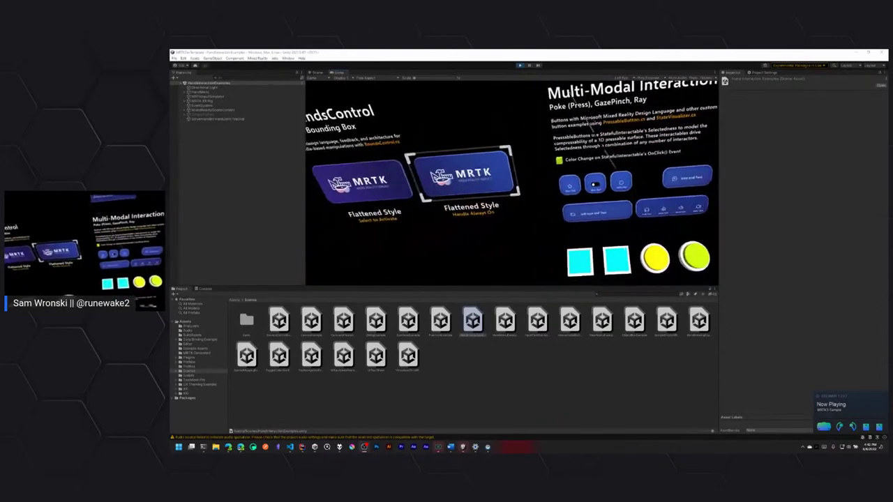
# - Test the round yellow and green buttons with the virtual hand and aim back at the blue Multi-Modal Interaction buttons
pyautogui.press('q')
pyautogui.press('q')
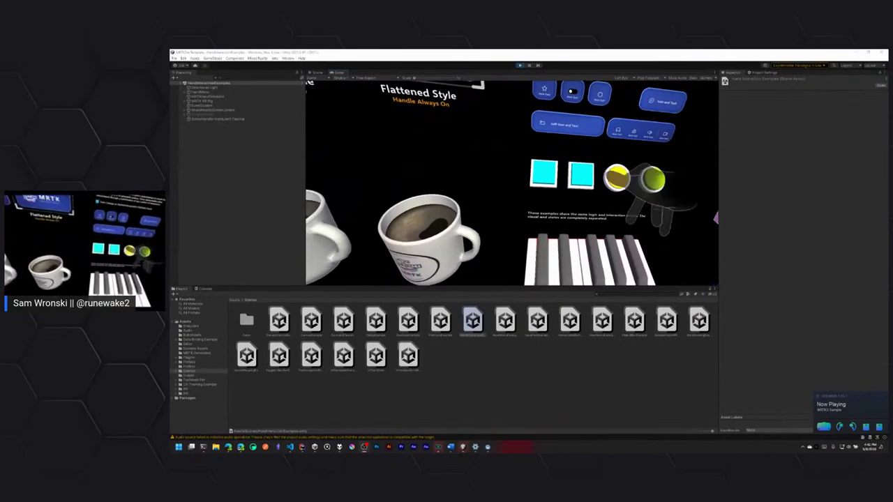
pyautogui.press('a')
pyautogui.press('e')
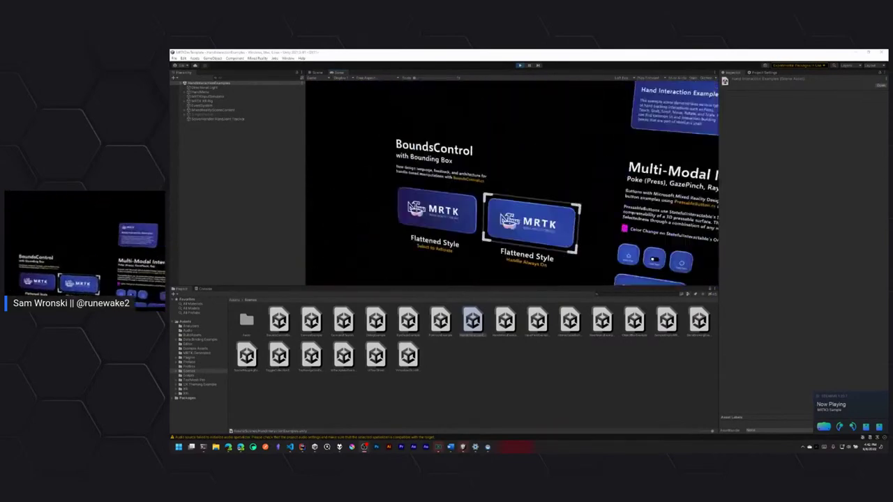
pyautogui.press('a')
pyautogui.press('d')
pyautogui.press('q')
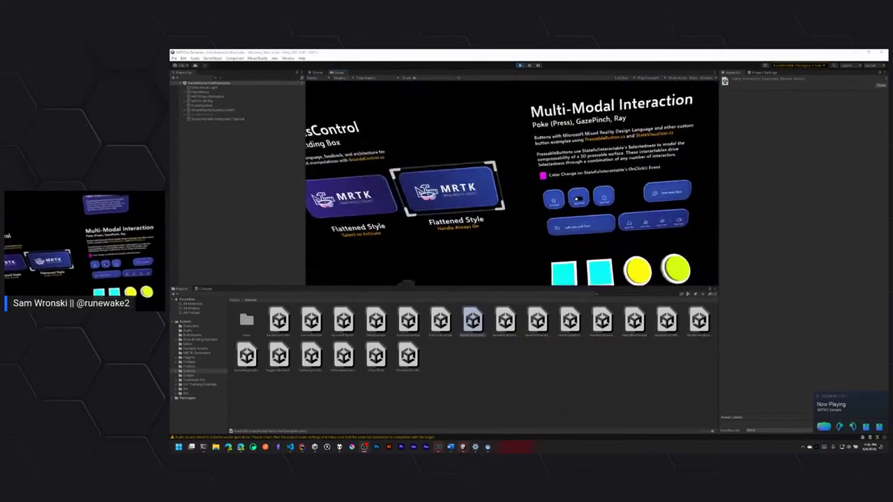
pyautogui.press('a')
pyautogui.press('q')
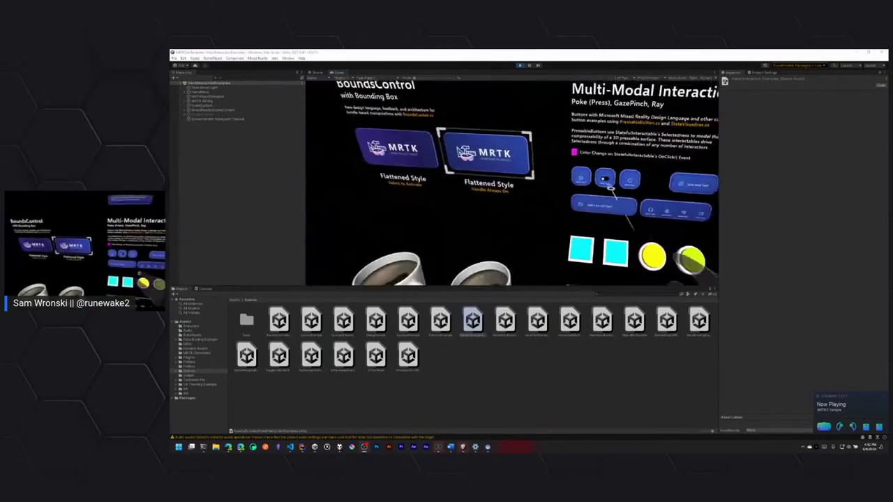
# - Poke the blue Multi-Modal Interaction buttons with the virtual hand and look up at the Hand Interaction Examples panel
pyautogui.press('e')
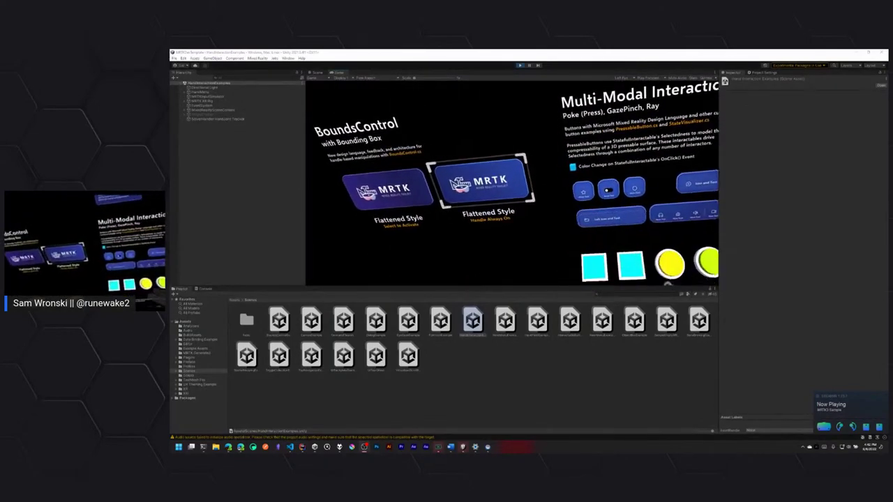
pyautogui.press('d')
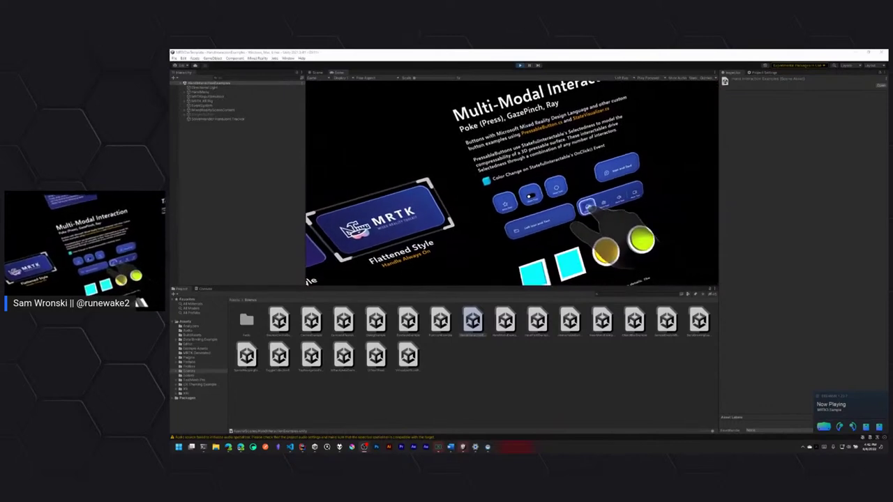
pyautogui.press('space')
pyautogui.press('s')
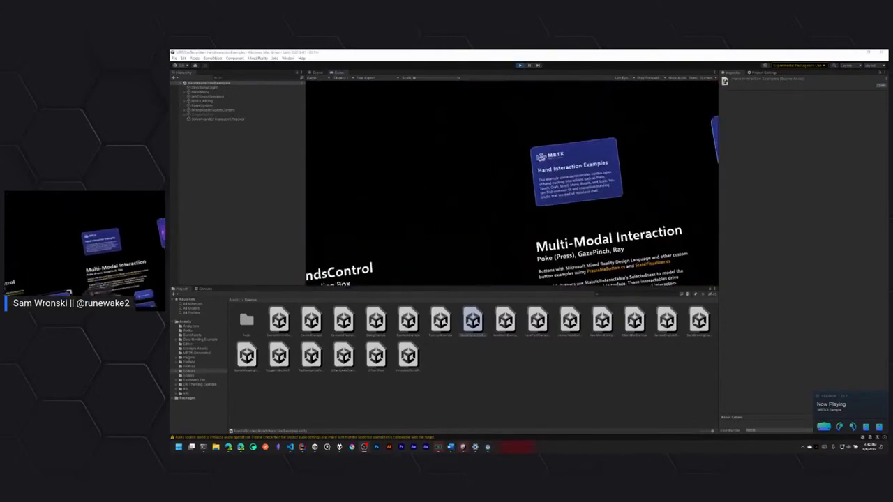
pyautogui.press('q')
pyautogui.press('a')
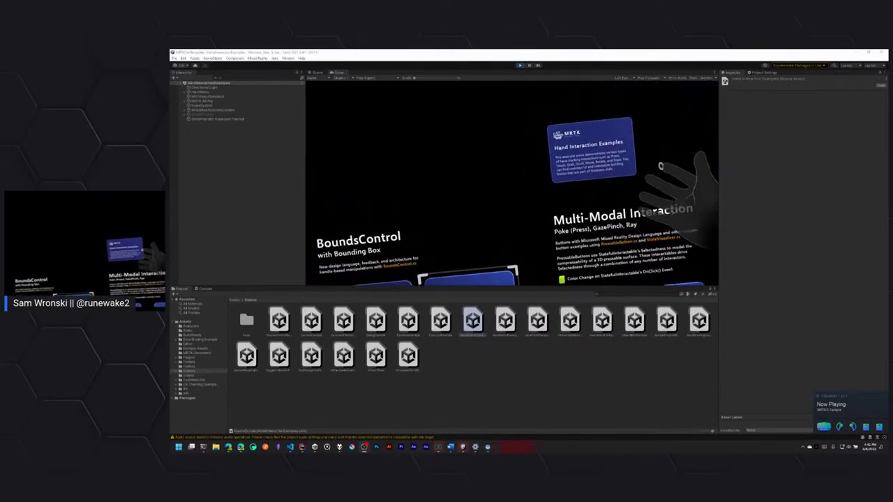
# - Look around the scene at the BoundsControl, Canvas + Volumetric UI and Indirect Interaction exhibits with the headset
pyautogui.press('a')
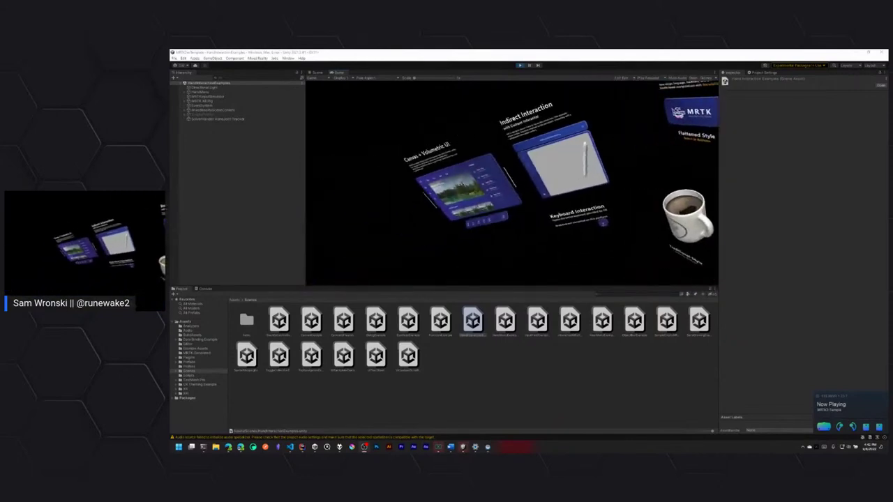
pyautogui.press('d')
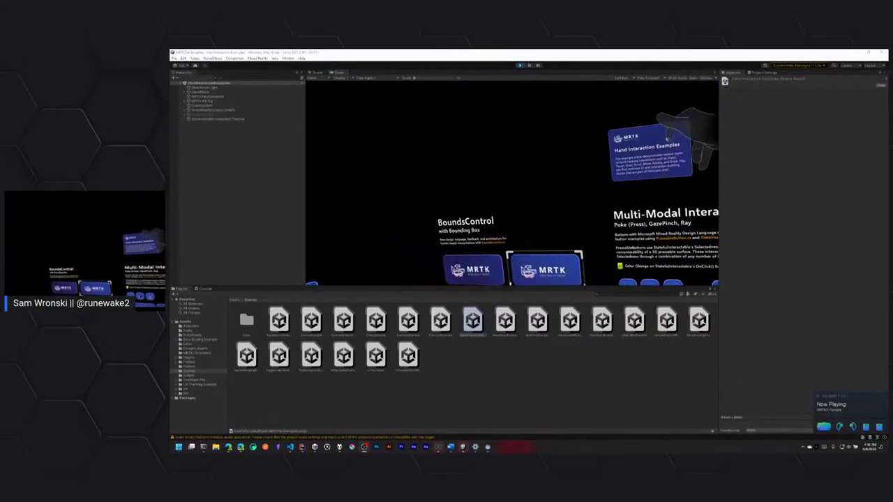
pyautogui.press('a')
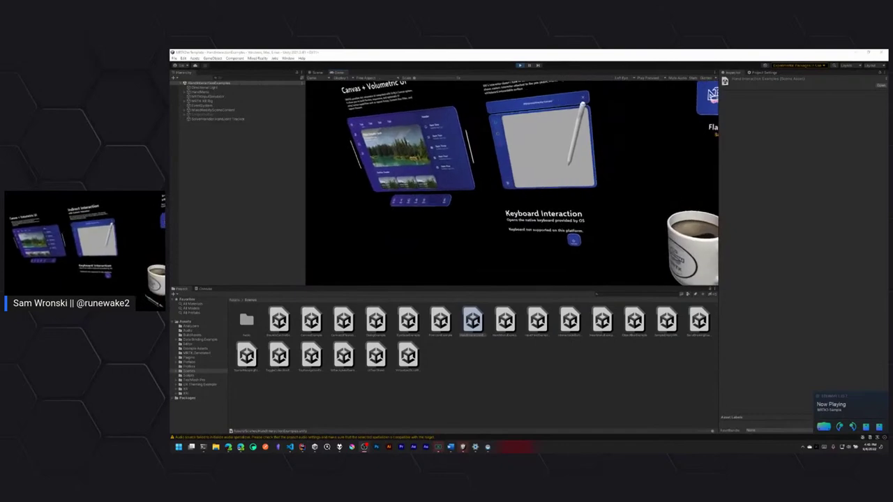
pyautogui.press('d')
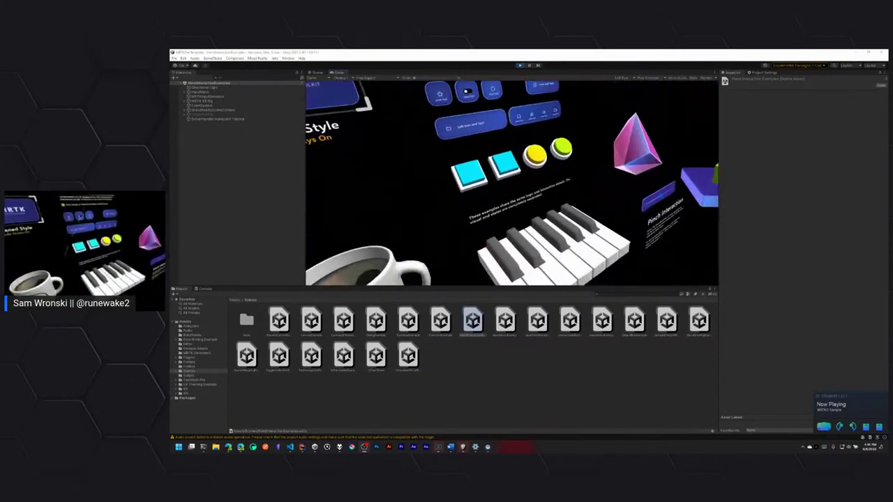
pyautogui.press('a')
pyautogui.press('a')
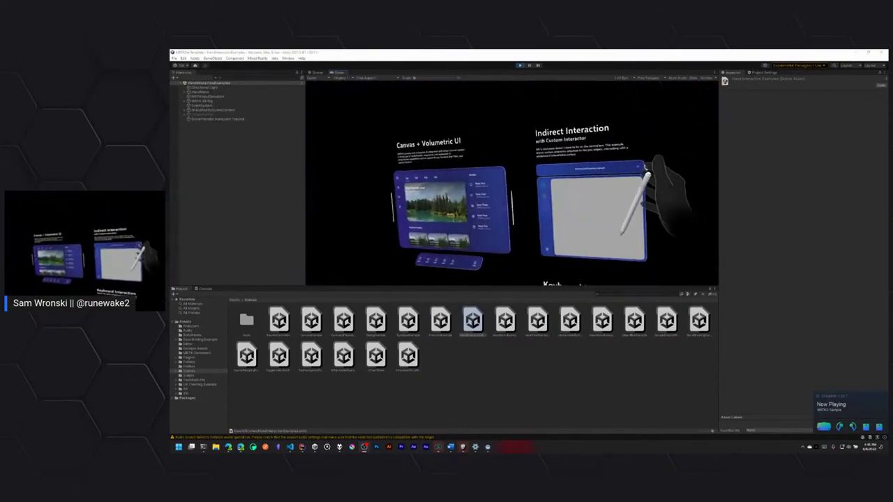
pyautogui.press('d')
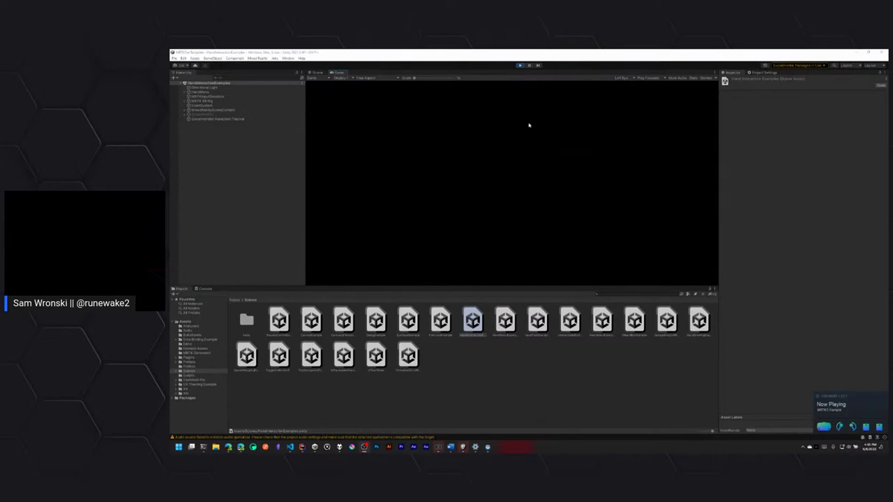
# - Exit play mode and frame the Touch Interaction section's MRTK logo panel in the scene view
pyautogui.click(519, 64)
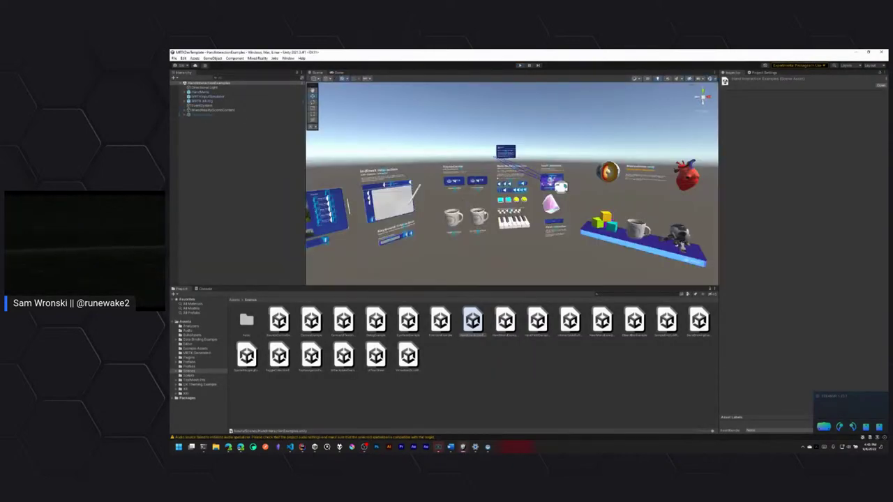
pyautogui.moveTo(516, 241); pyautogui.dragTo(506, 263, button='right')
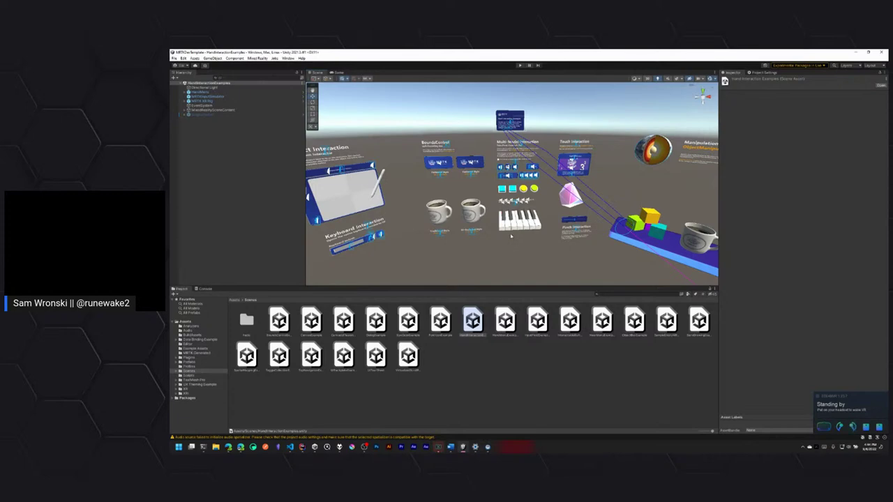
pyautogui.moveTo(510, 237); pyautogui.dragTo(547, 253, button='right')
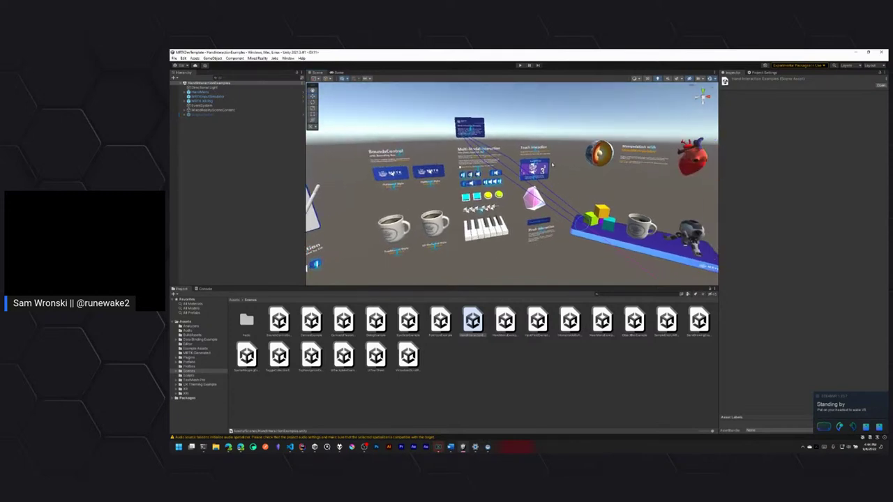
pyautogui.click(551, 166)
pyautogui.press('f')
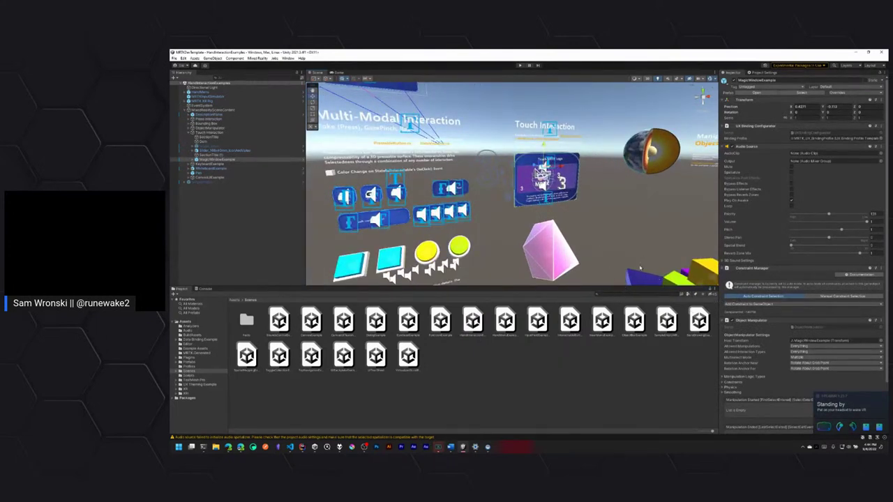
# - Select the round green pressable button above the piano to show its components
pyautogui.click(649, 223)
pyautogui.moveTo(659, 238); pyautogui.dragTo(564, 202, button='right')
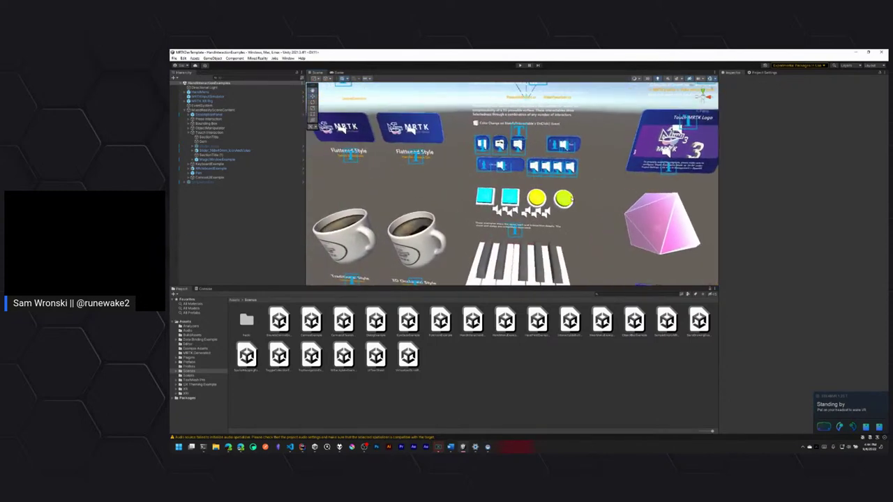
pyautogui.click(565, 200)
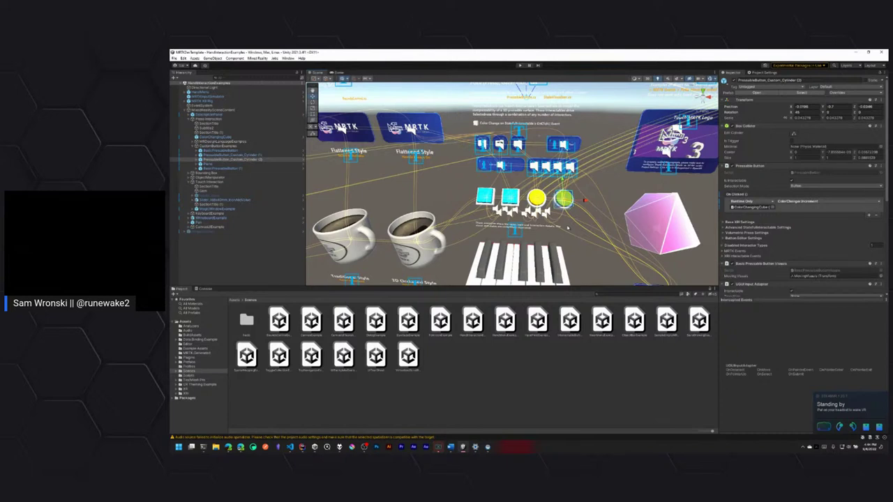
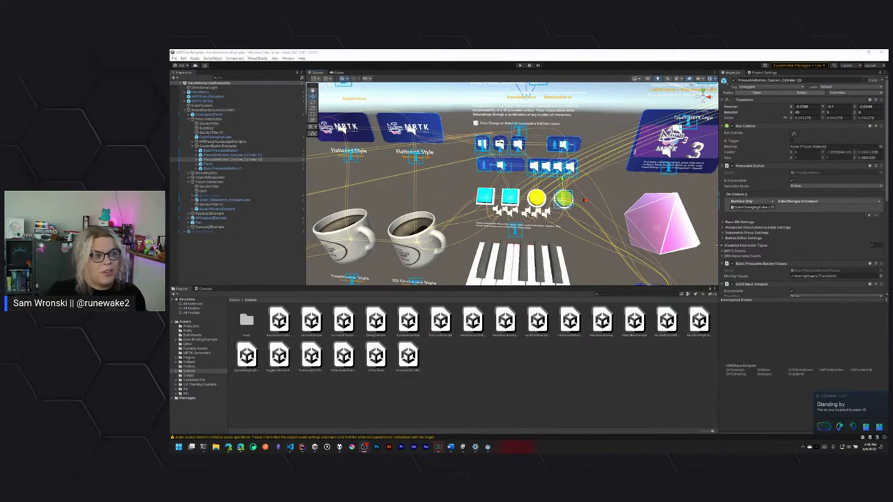
# - Expand the MRTK Events of the green button's Pressable Button component, review them and collapse them again
pyautogui.click(724, 250)
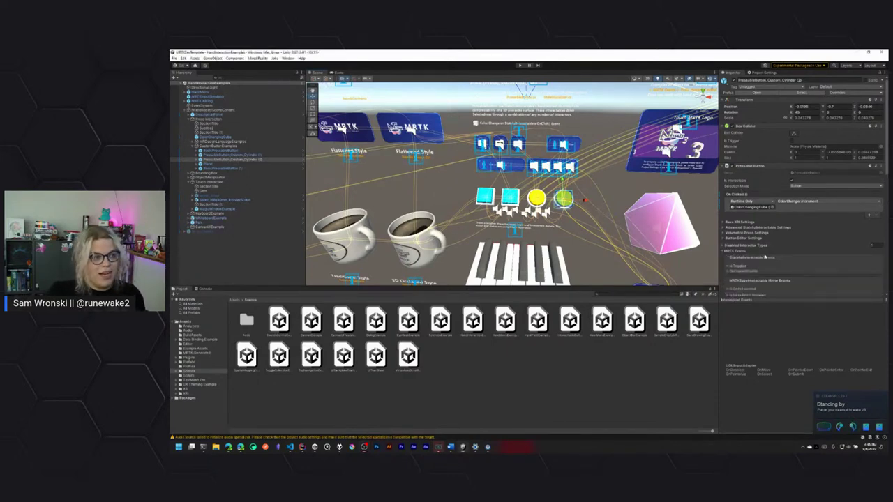
pyautogui.scroll(-2, 764, 256)
pyautogui.click(727, 259)
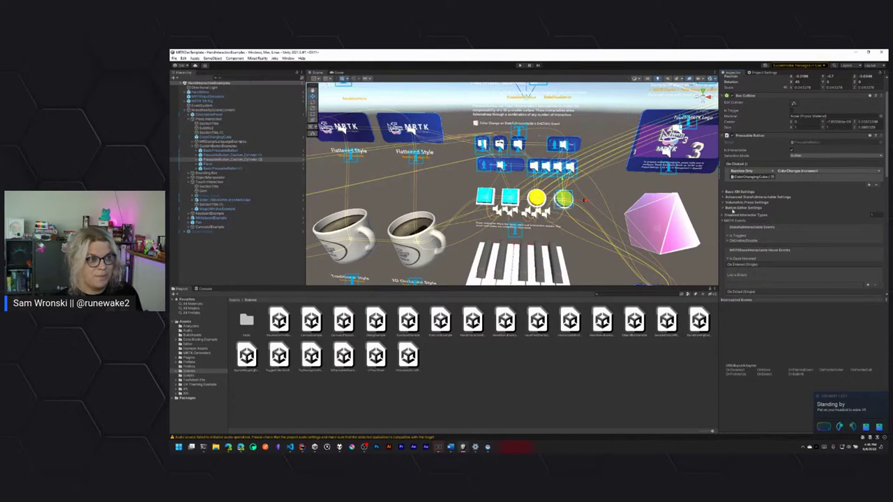
pyautogui.click(727, 220)
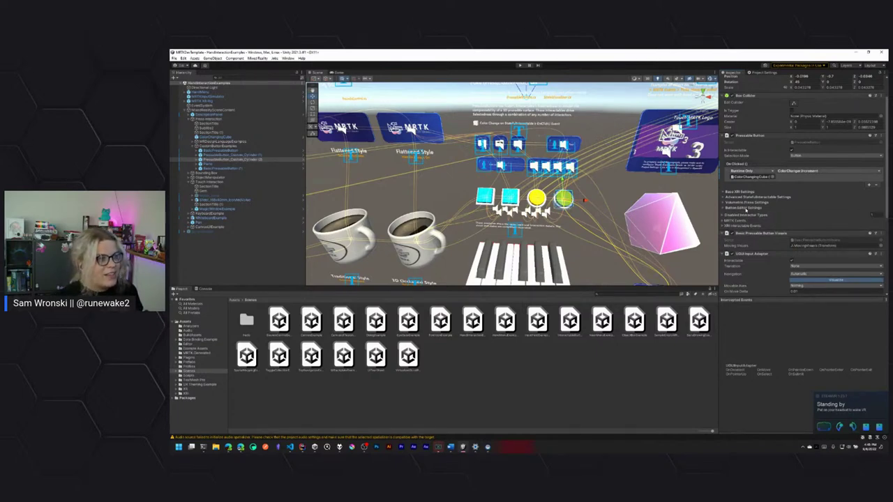
# - Review the green button's remaining components, from Basic Pressable Button Visuals to UGUI Input Adapter and Audio Source
pyautogui.click(745, 208)
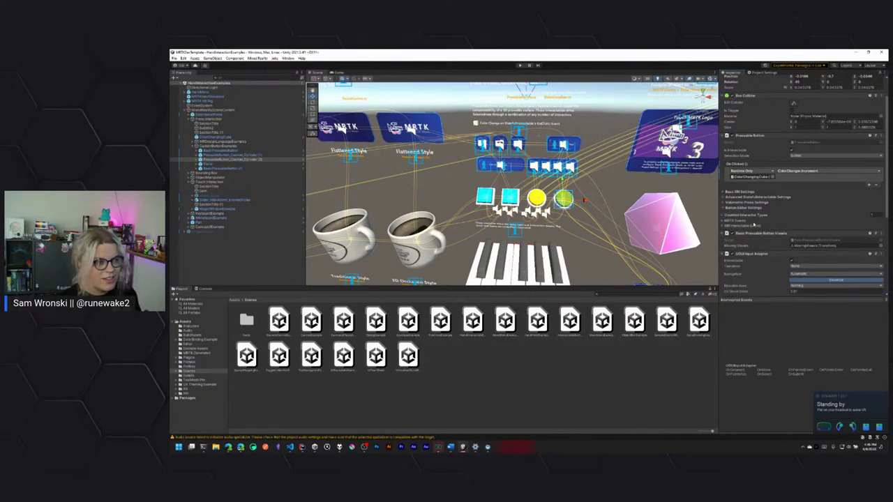
pyautogui.scroll(-3, 743, 230)
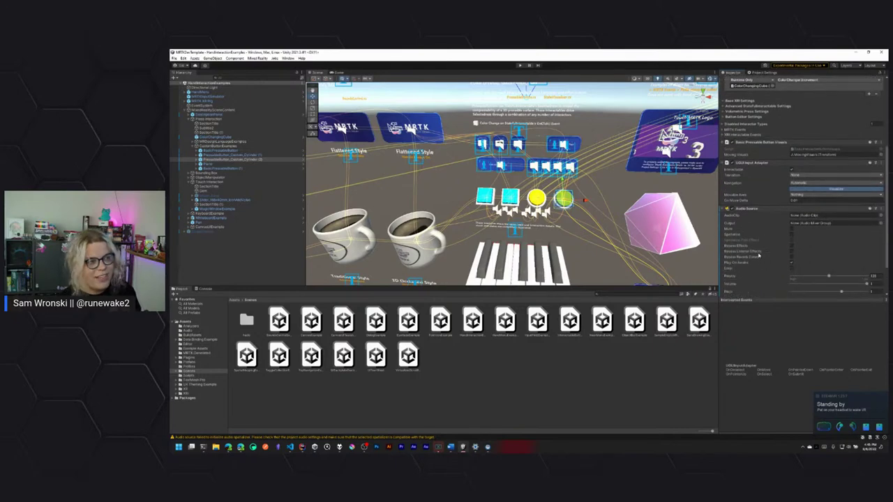
pyautogui.scroll(-1, 743, 237)
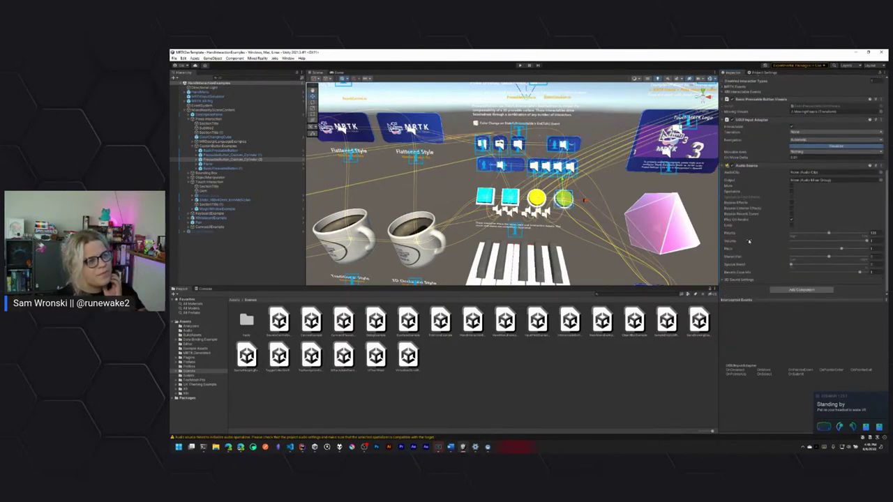
pyautogui.scroll(2, 743, 249)
pyautogui.scroll(4, 743, 249)
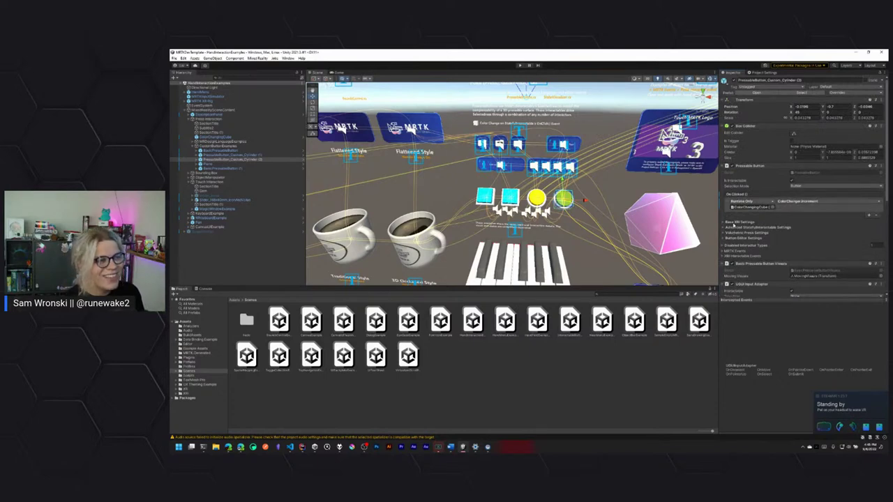
# - Examine the Pressable Button's Base XR Settings, including its Colliders list, and collapse them again
pyautogui.click(734, 224)
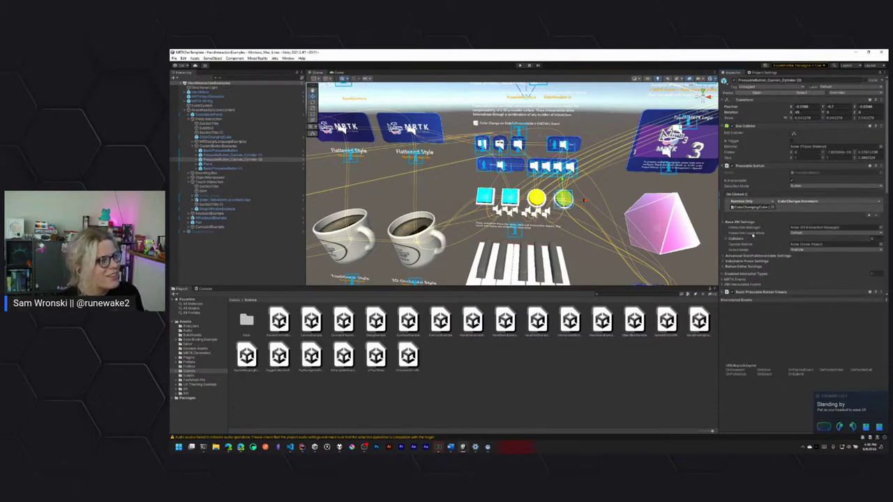
pyautogui.click(735, 238)
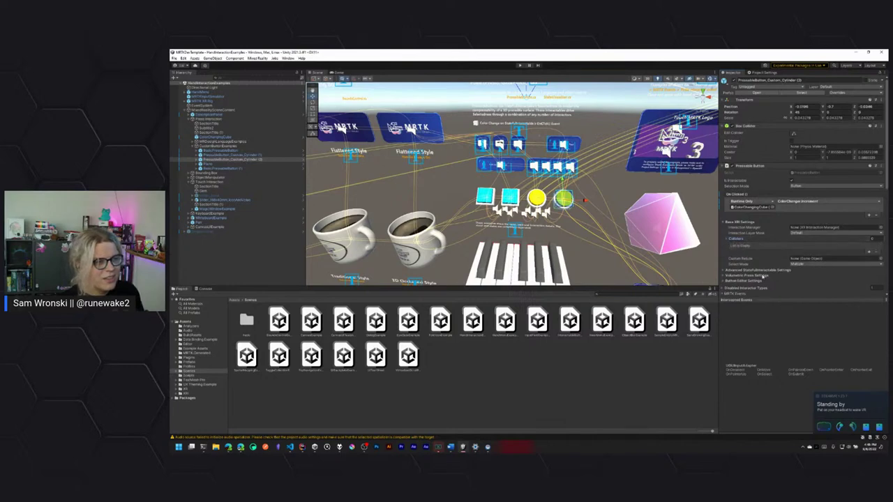
pyautogui.click(736, 238)
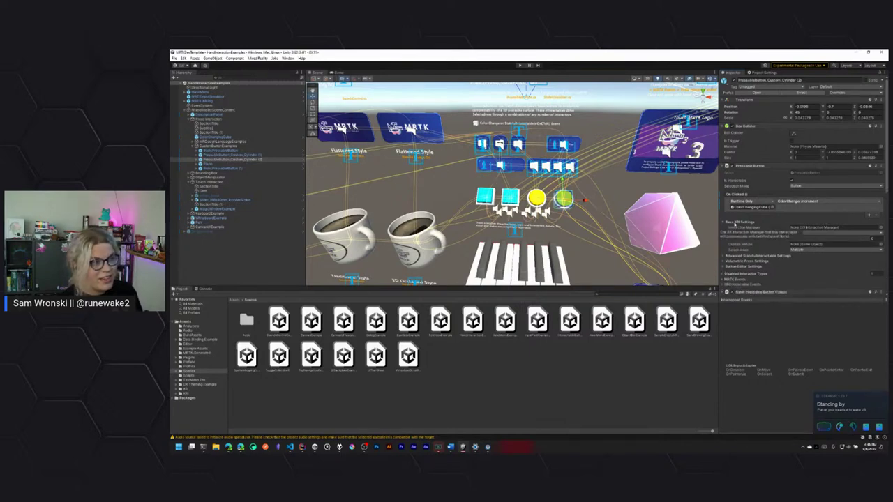
pyautogui.click(734, 224)
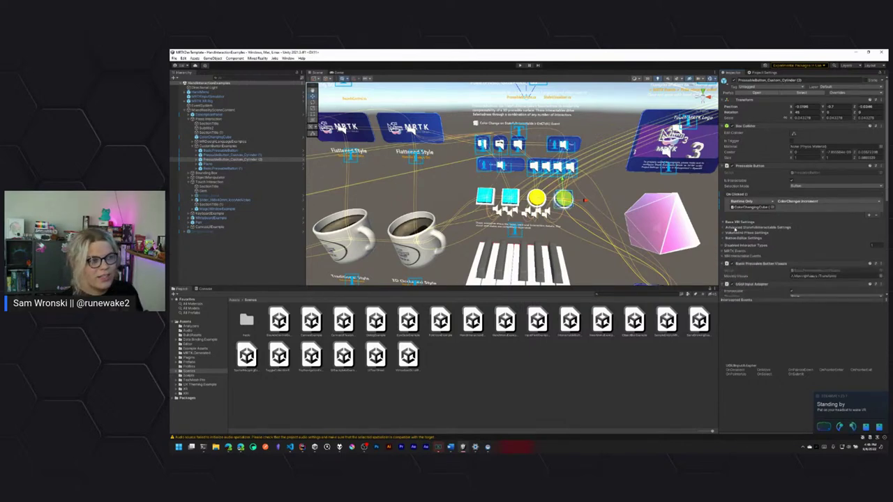
# - Examine the Advanced StatefulInteractable and Button Editor settings, and leave the Volumetric Press Settings expanded for review
pyautogui.click(735, 228)
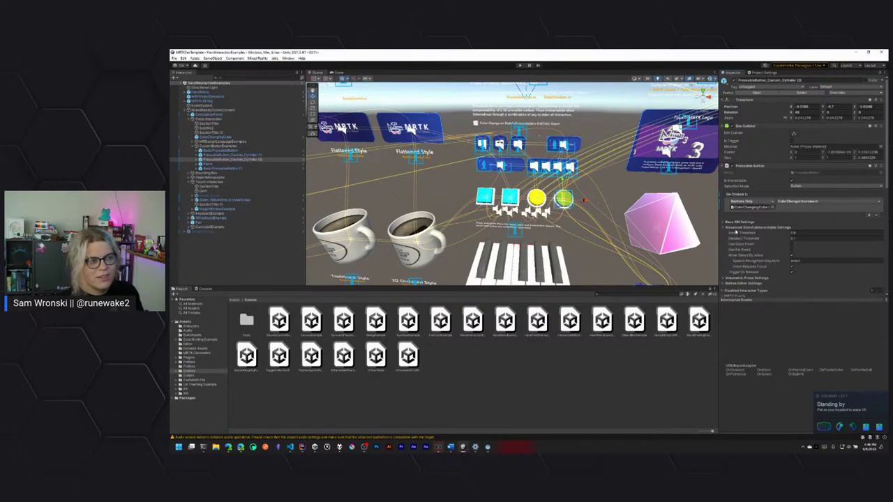
pyautogui.click(735, 228)
pyautogui.click(735, 237)
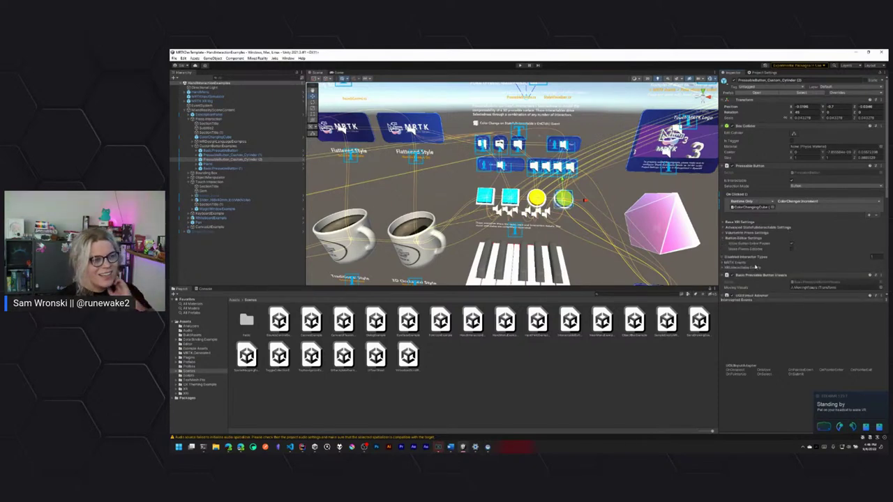
pyautogui.click(740, 238)
pyautogui.click(741, 232)
pyautogui.scroll(-2, 742, 237)
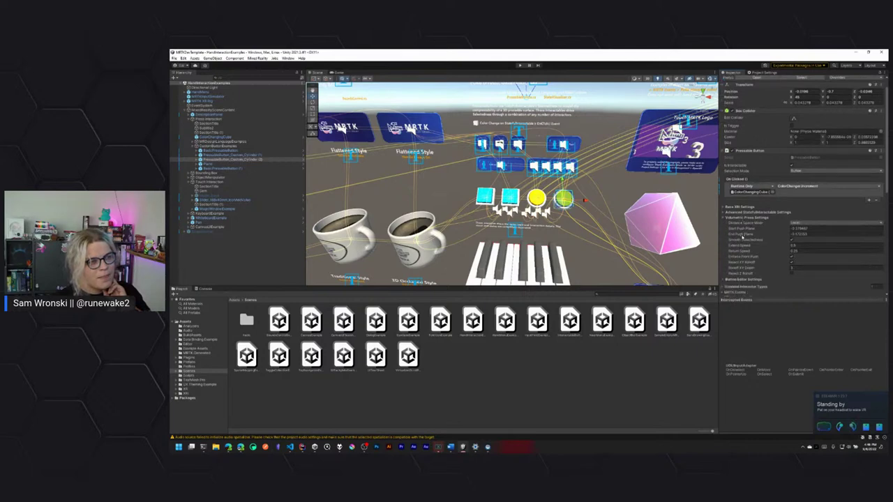
pyautogui.scroll(-2, 742, 236)
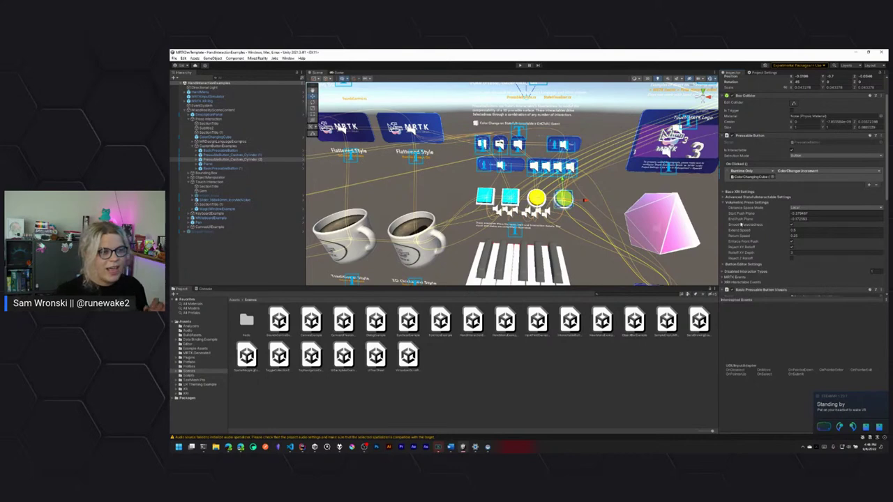
# - Expand the green button's hierarchy down to the children of MovingVisuals and frame its Cylinder in the scene view
pyautogui.click(199, 160)
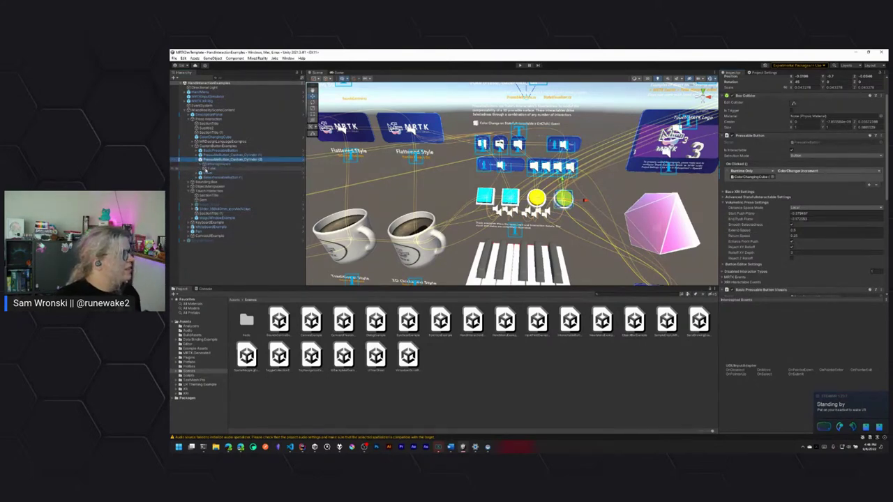
pyautogui.click(201, 169)
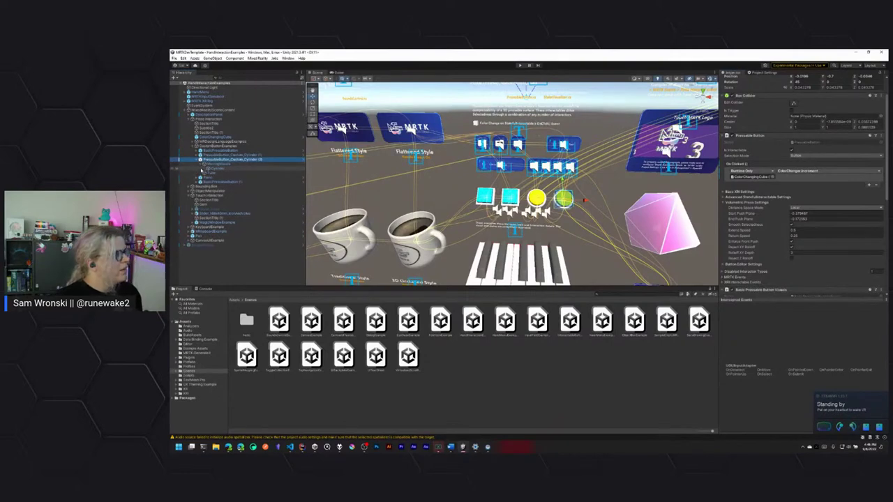
pyautogui.moveTo(589, 219); pyautogui.dragTo(362, 182, button='right')
pyautogui.doubleClick(224, 162)
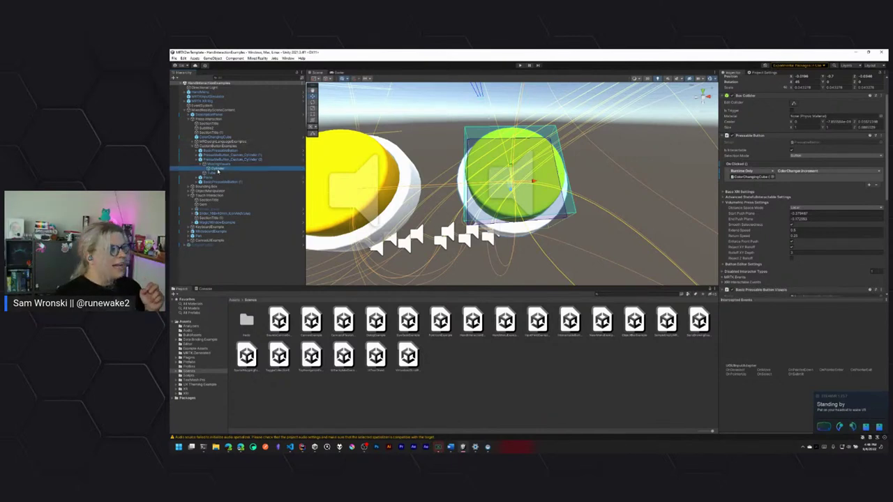
# - Inspect the green button's Cylinder and MovingVisuals objects, reselect the parent PressableButton_Custom_Cylinder object and frame it in the scene view
pyautogui.click(230, 168)
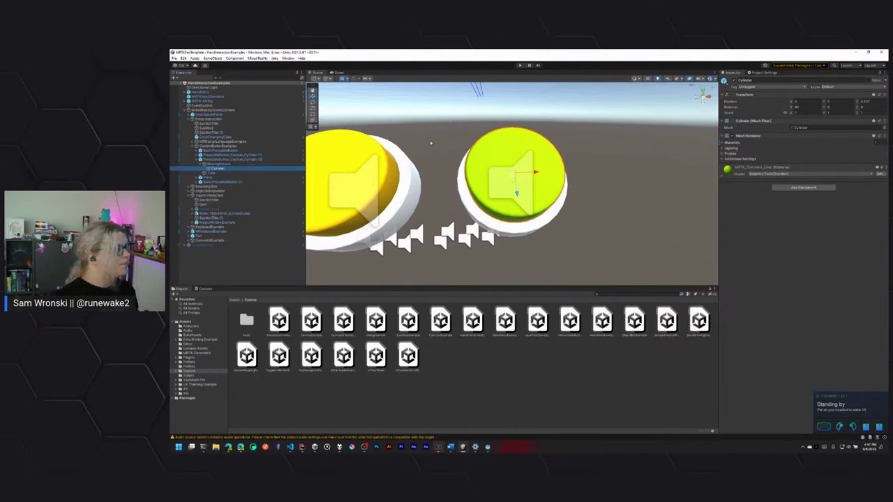
pyautogui.click(216, 163)
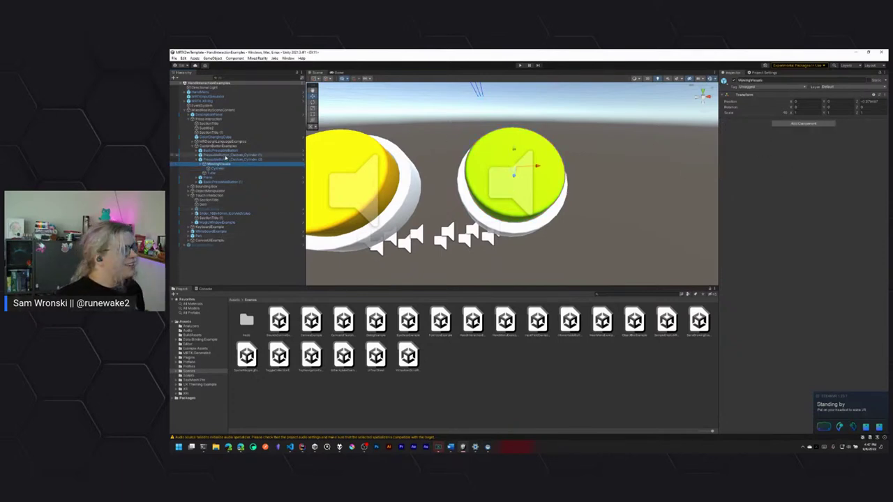
pyautogui.press('Up')
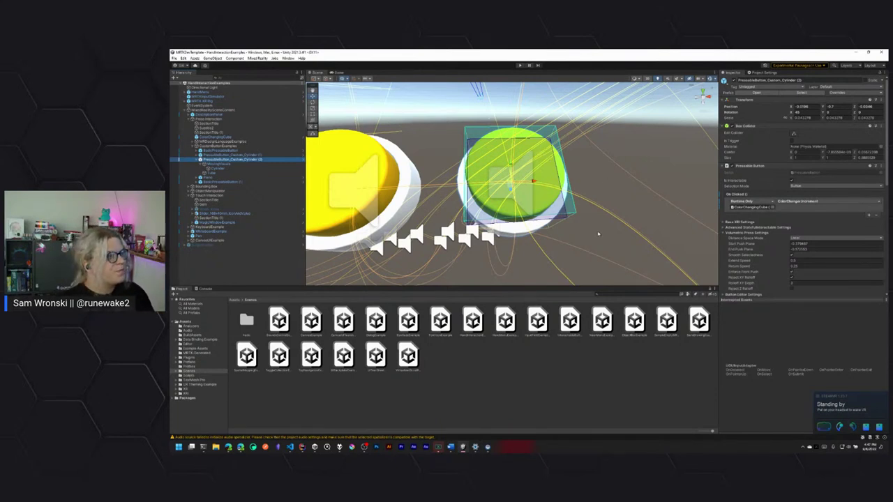
pyautogui.moveTo(597, 233); pyautogui.dragTo(599, 231, button='right')
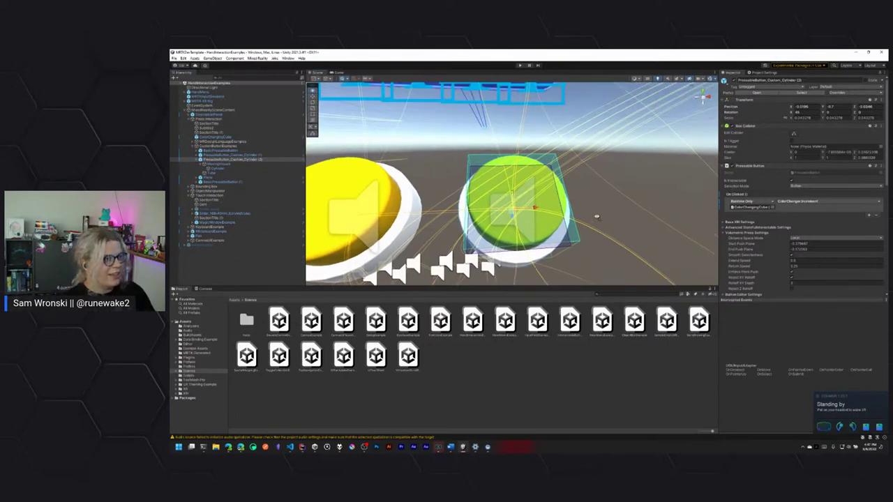
pyautogui.moveTo(596, 217); pyautogui.dragTo(585, 171, button='right')
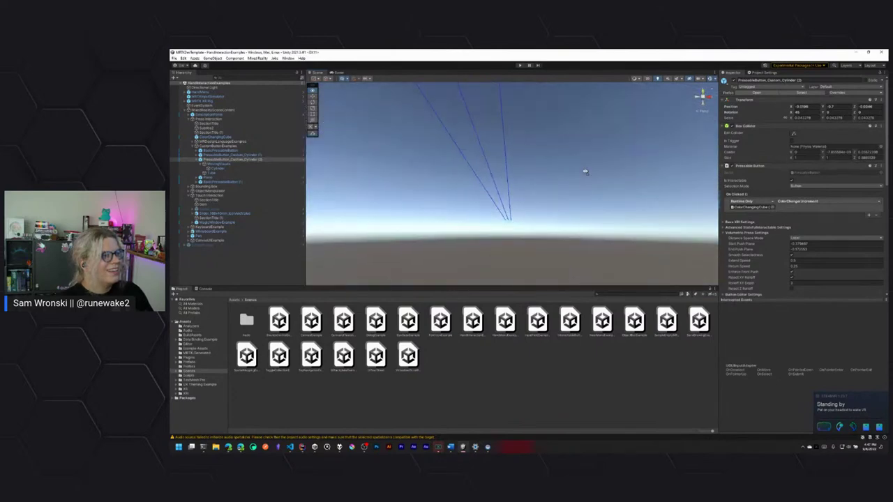
pyautogui.press('f')
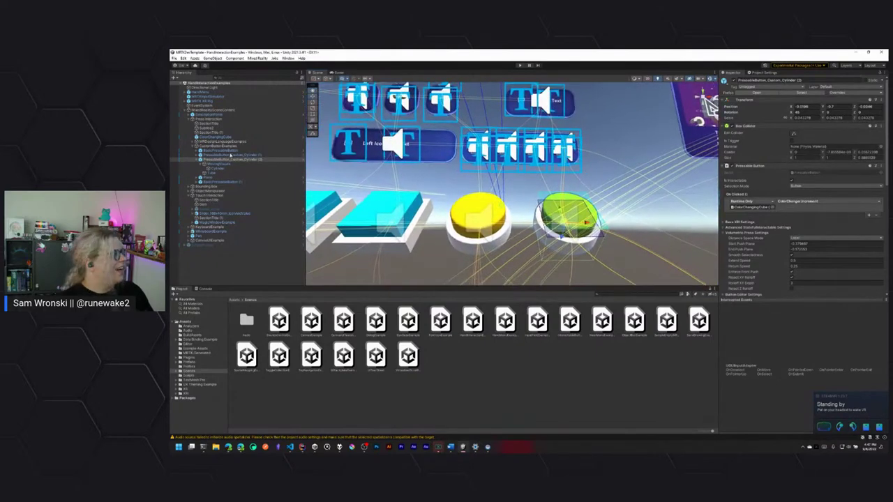
pyautogui.doubleClick(230, 159)
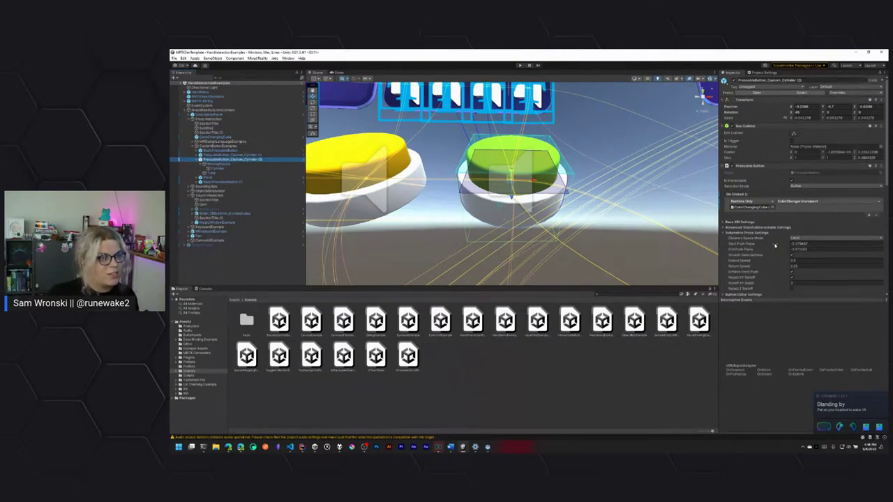
# - Set the green button's Start Push Plane to -0.37, lower its End Push Plane below the base, and test it in play mode
pyautogui.moveTo(776, 245); pyautogui.dragTo(781, 247)
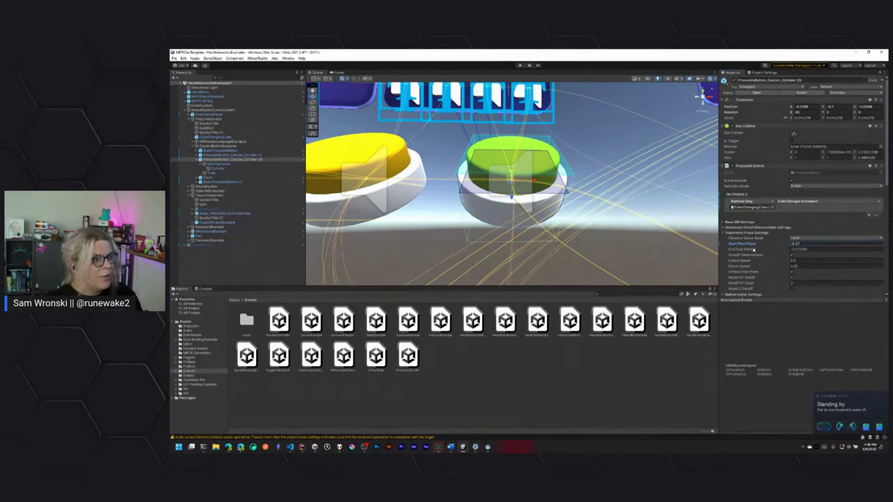
pyautogui.moveTo(755, 251); pyautogui.dragTo(762, 253)
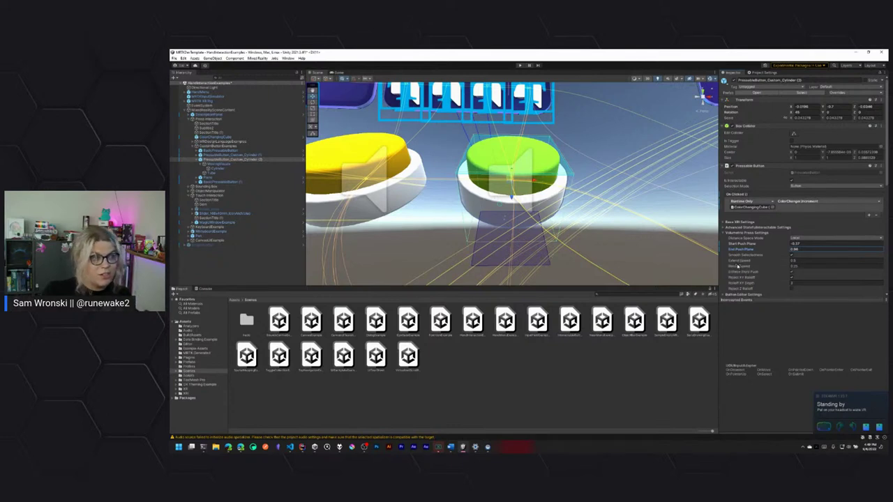
pyautogui.moveTo(741, 270)
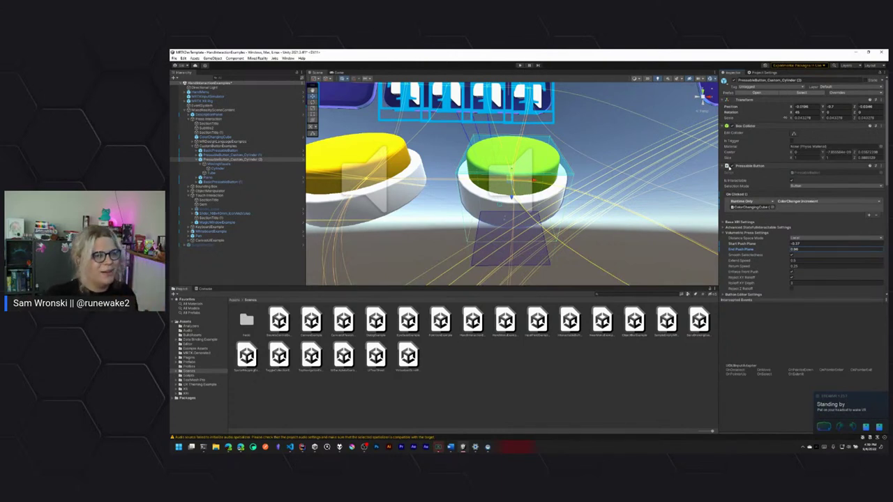
pyautogui.click(519, 66)
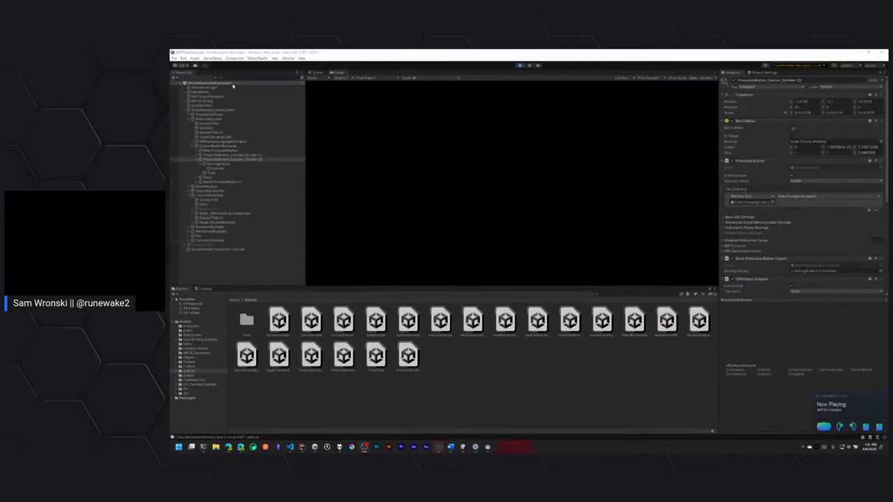
pyautogui.click(519, 65)
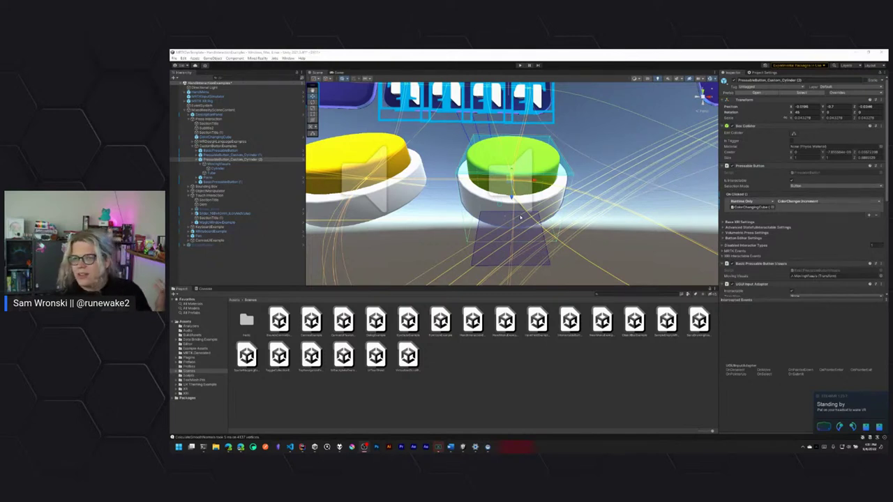
# - Reselect the green button and revert its End Push Plane and Start Push Plane to the prefab values in Volumetric Press Settings
pyautogui.click(662, 207)
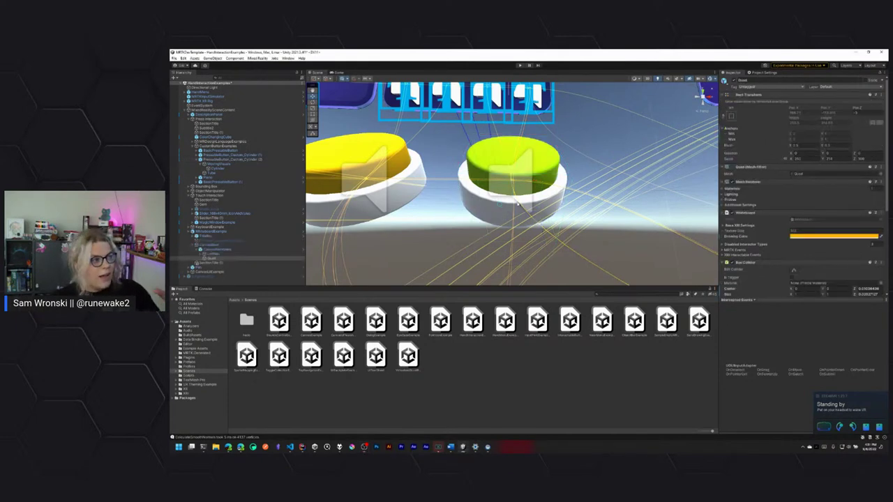
pyautogui.click(537, 172)
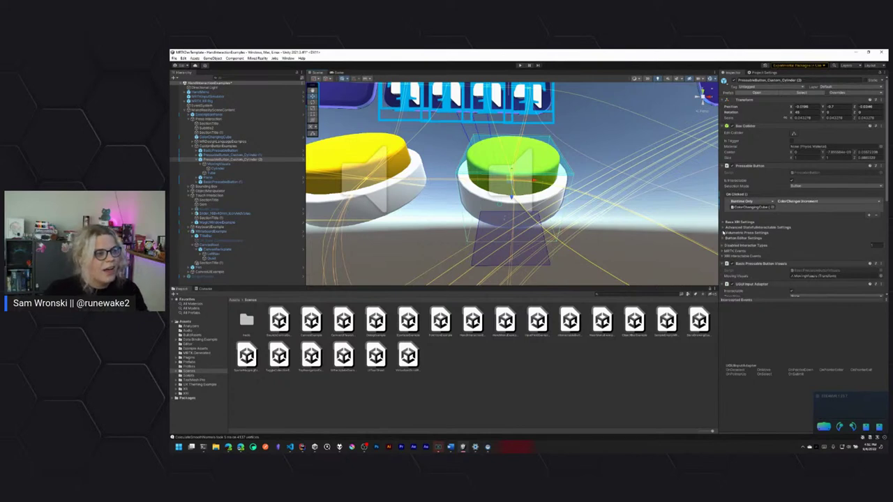
pyautogui.click(724, 233)
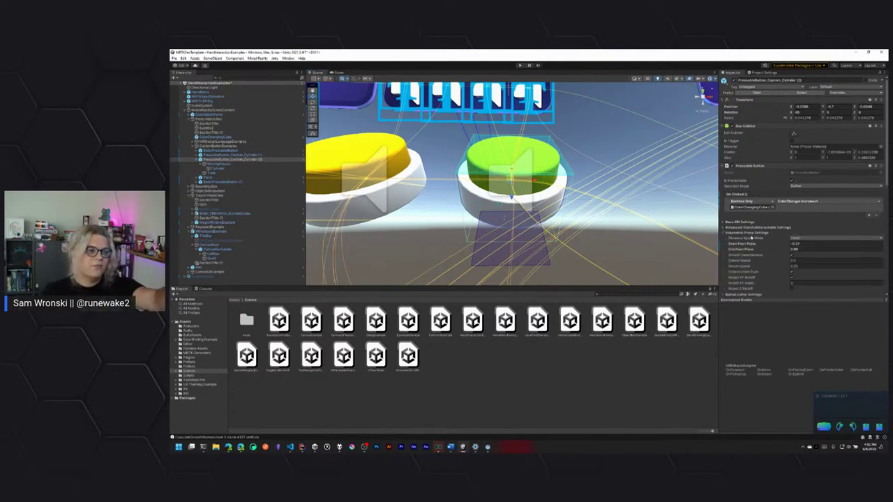
pyautogui.scroll(-1, 750, 246)
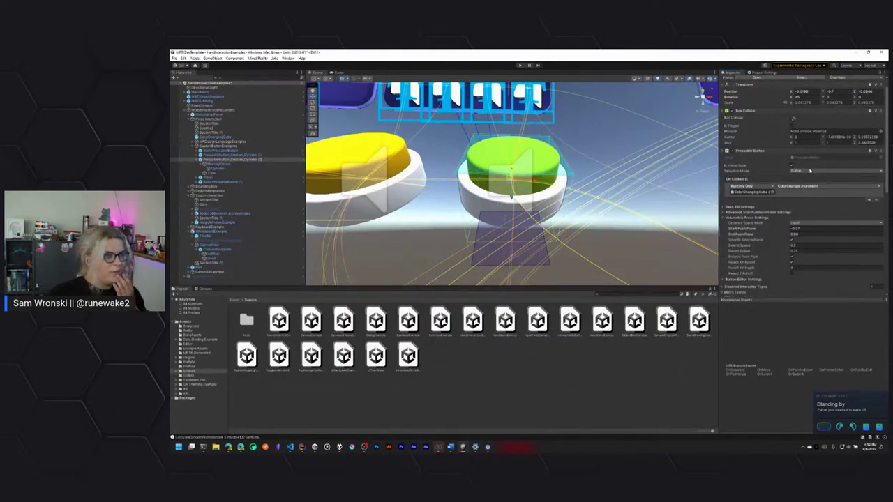
pyautogui.rightClick(755, 229)
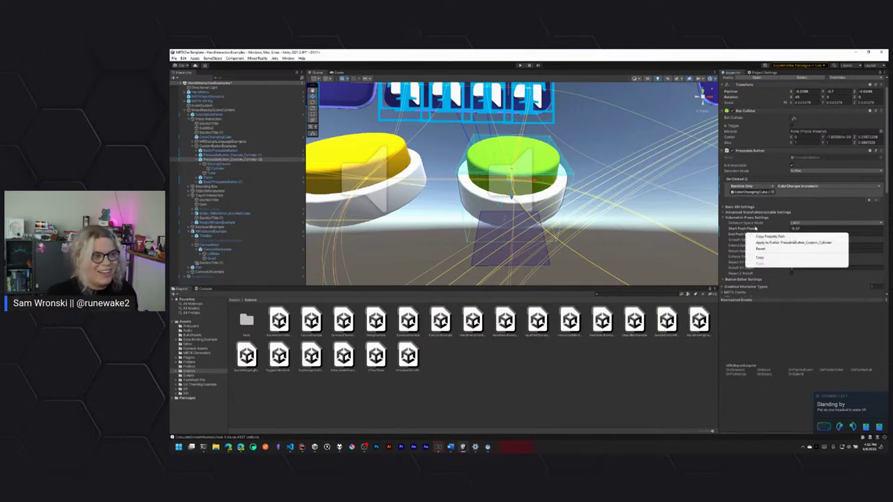
pyautogui.click(760, 249)
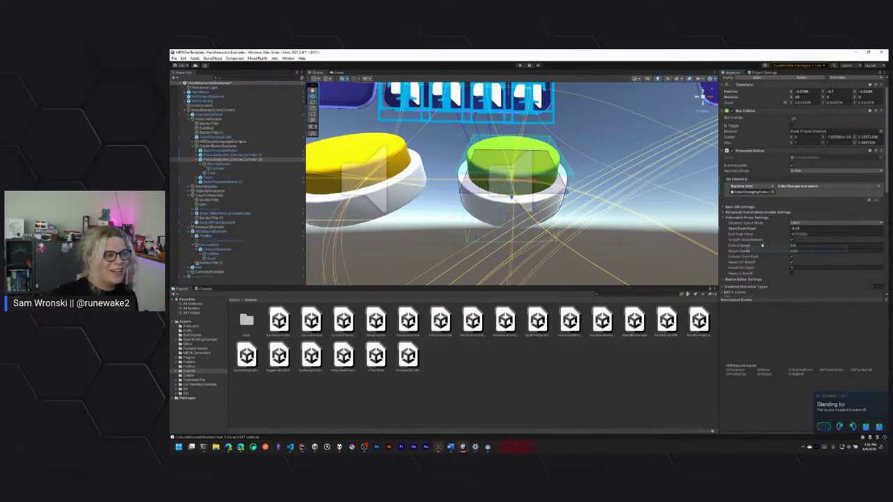
pyautogui.rightClick(750, 229)
pyautogui.click(760, 239)
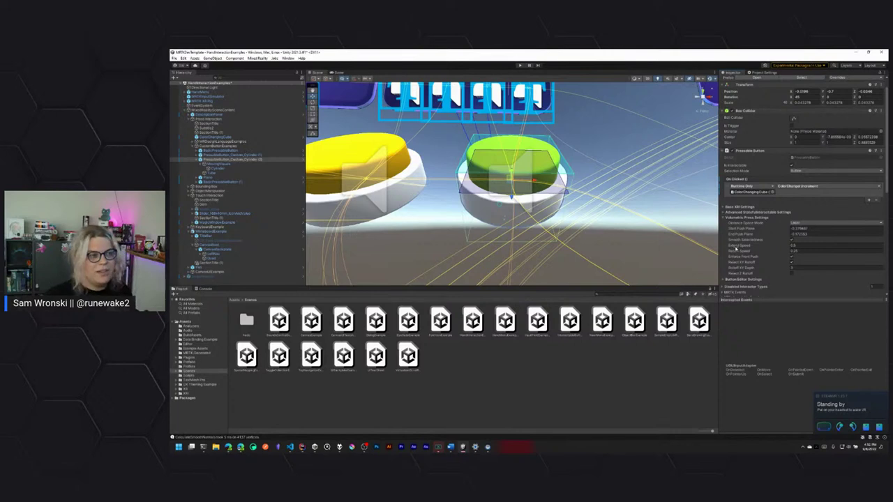
# - Review the green button's Extend Speed description and set its Selection Mode to Toggle
pyautogui.moveTo(747, 249)
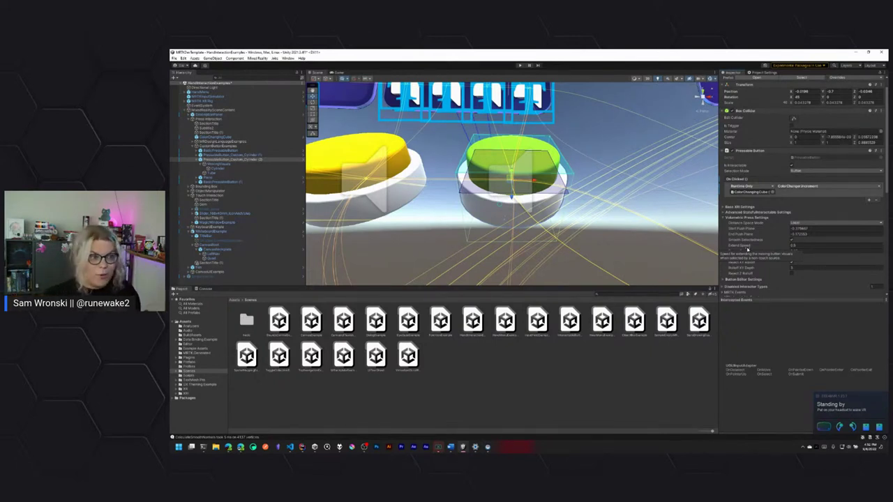
pyautogui.click(802, 171)
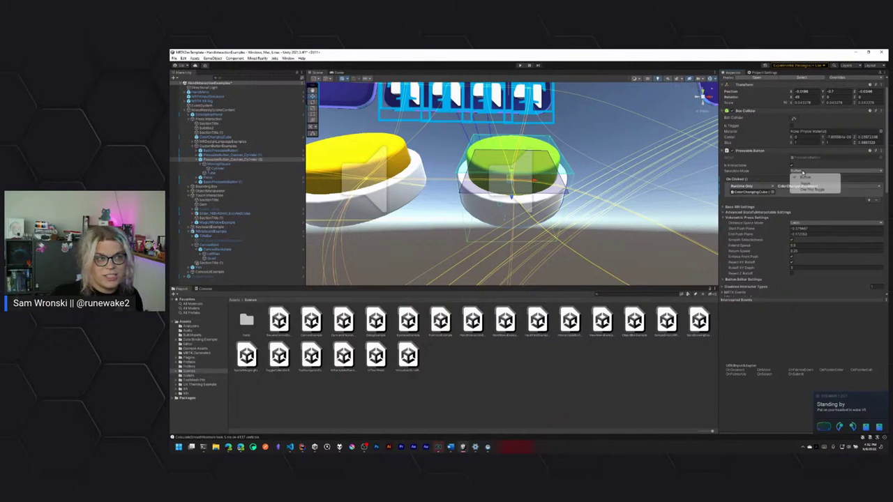
pyautogui.click(804, 184)
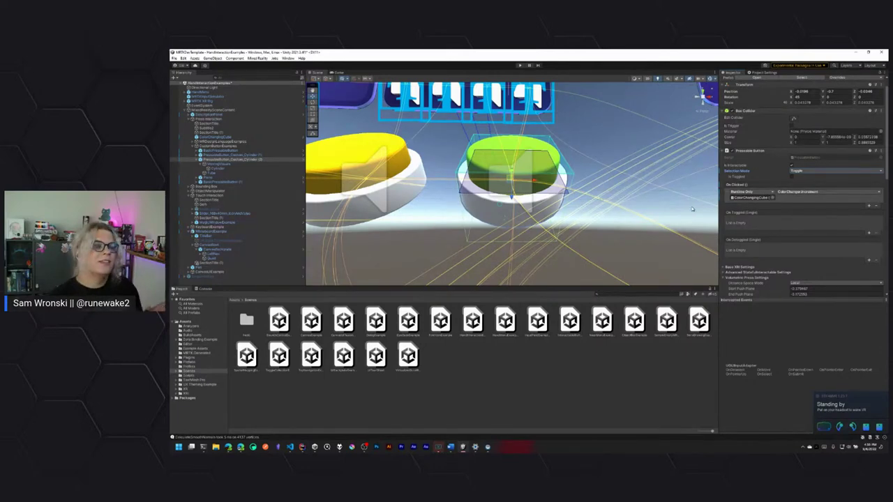
# - Test the toggle button in play mode, return to the scene view and clear the selection
pyautogui.hotkey('ctrl', 'p')
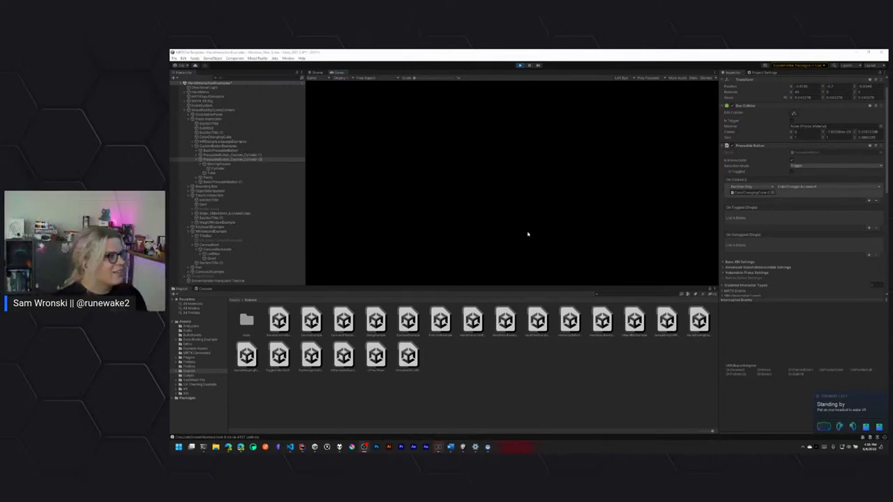
pyautogui.click(519, 64)
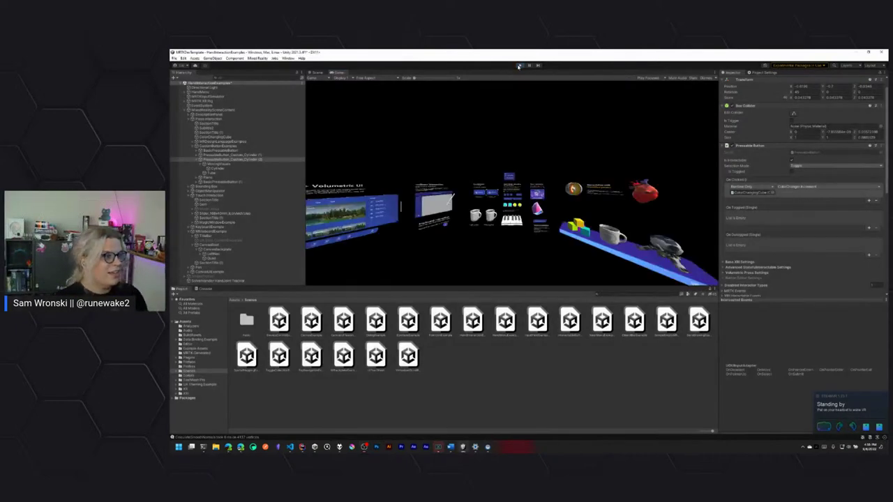
pyautogui.hotkey('ctrl', '1')
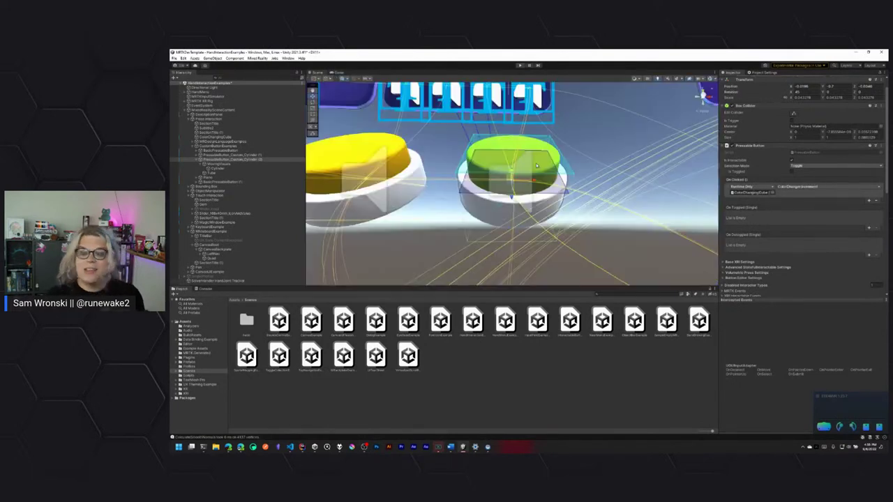
pyautogui.click(530, 275)
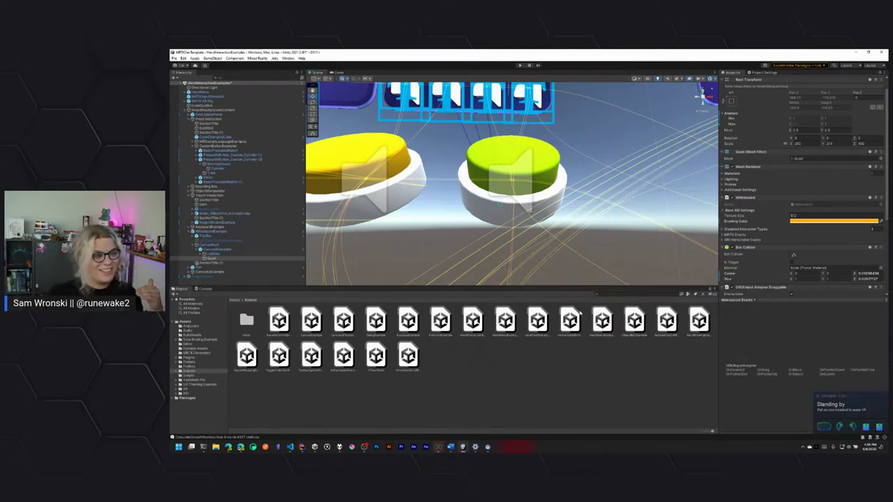
pyautogui.click(552, 380)
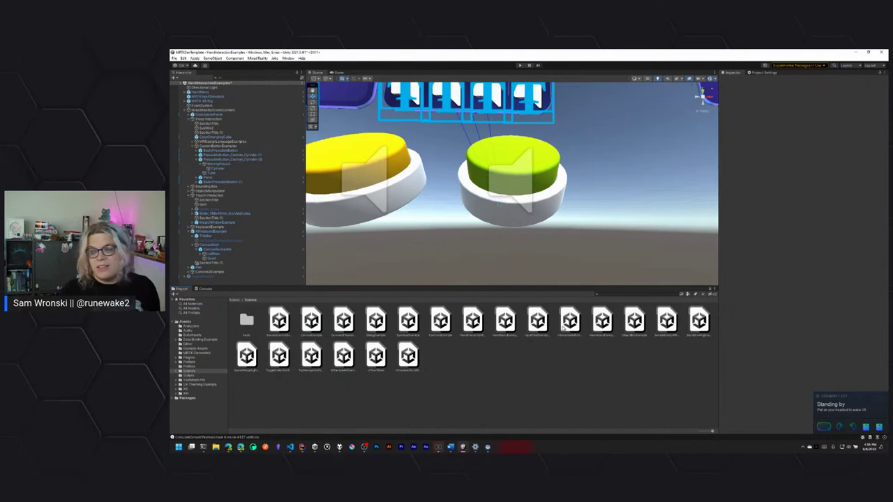
# - Open the NearMenuExamples scene and bring its near menu panels into view
pyautogui.doubleClick(606, 325)
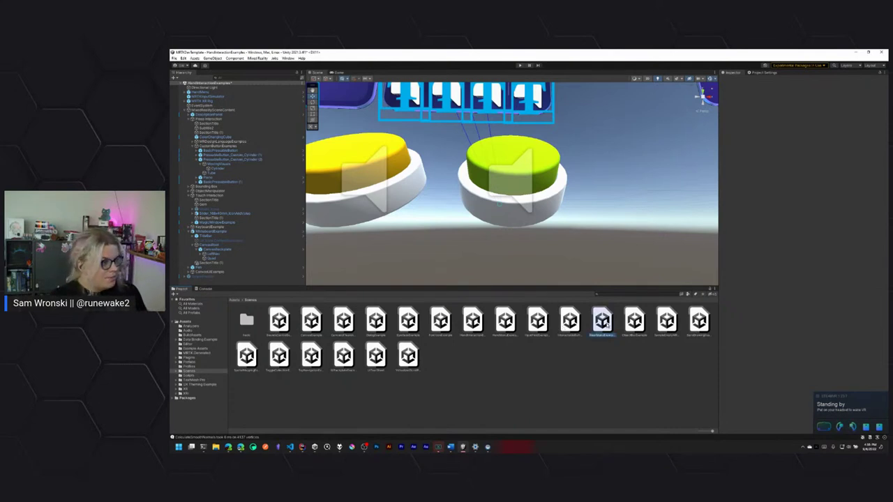
pyautogui.click(555, 261)
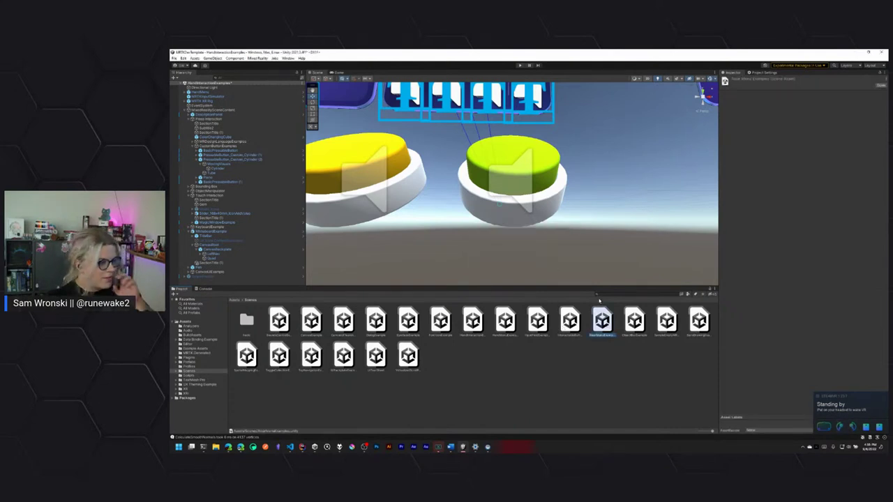
pyautogui.press('f')
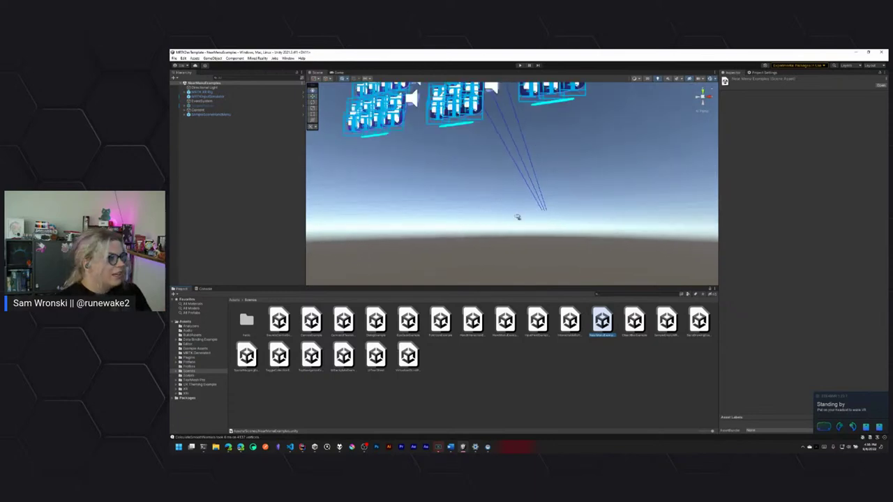
pyautogui.scroll(6, 517, 208)
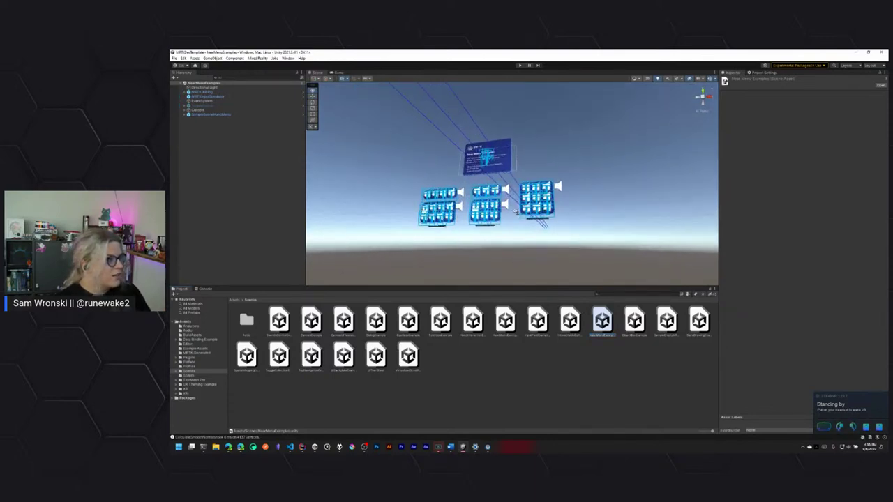
pyautogui.keyDown('alt'); pyautogui.moveTo(518, 209); pyautogui.dragTo(565, 99); pyautogui.keyUp('alt')
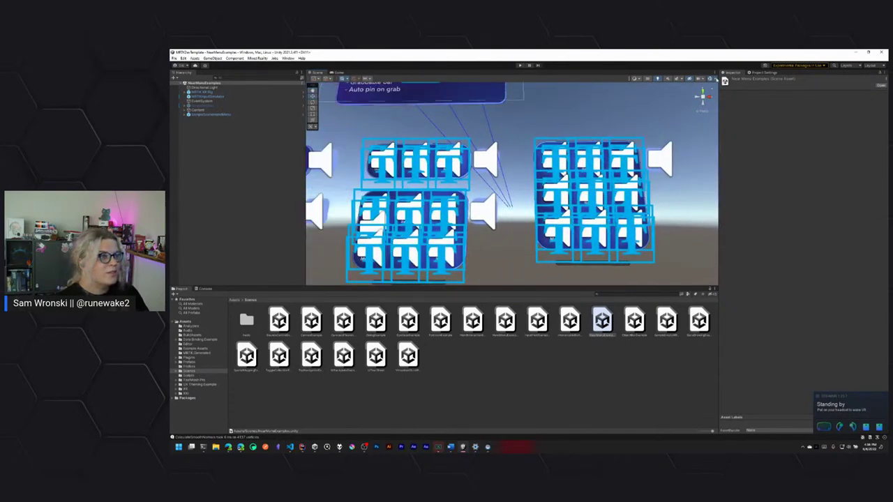
# - Shrink the scene view's 3D icons to the minimum and examine the near menus and the Near Menu Examples description panel
pyautogui.click(715, 80)
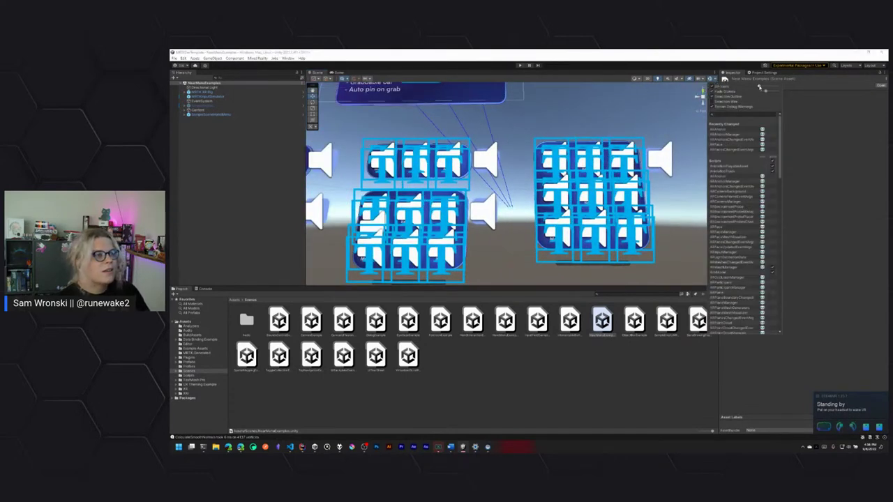
pyautogui.moveTo(759, 86); pyautogui.dragTo(723, 86)
pyautogui.click(569, 278)
pyautogui.scroll(-10, 569, 278)
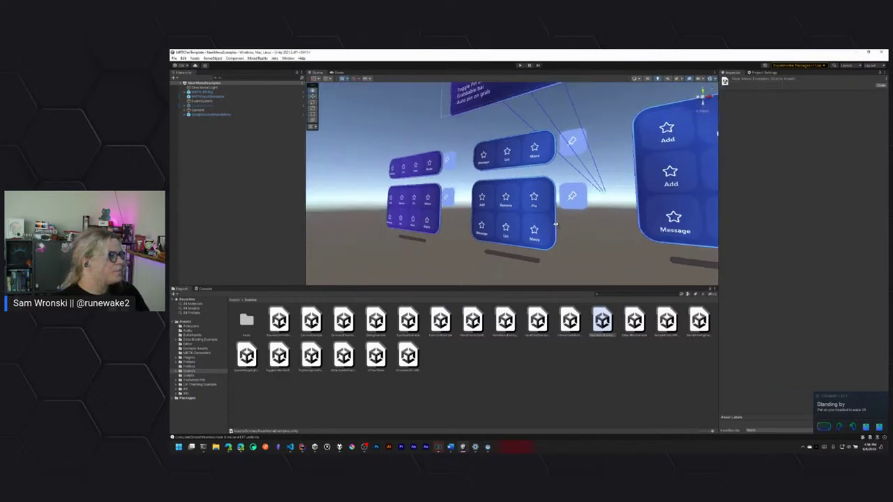
pyautogui.moveTo(653, 212); pyautogui.dragTo(630, 211, button='right')
pyautogui.scroll(8, 630, 212)
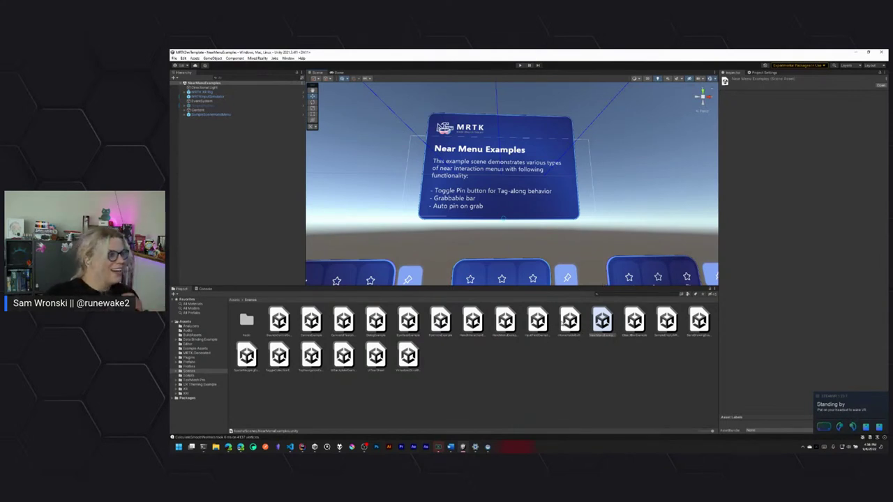
# - Clear the asset selection and select the SpatialMappingExample scene in the Scenes folder
pyautogui.click(535, 379)
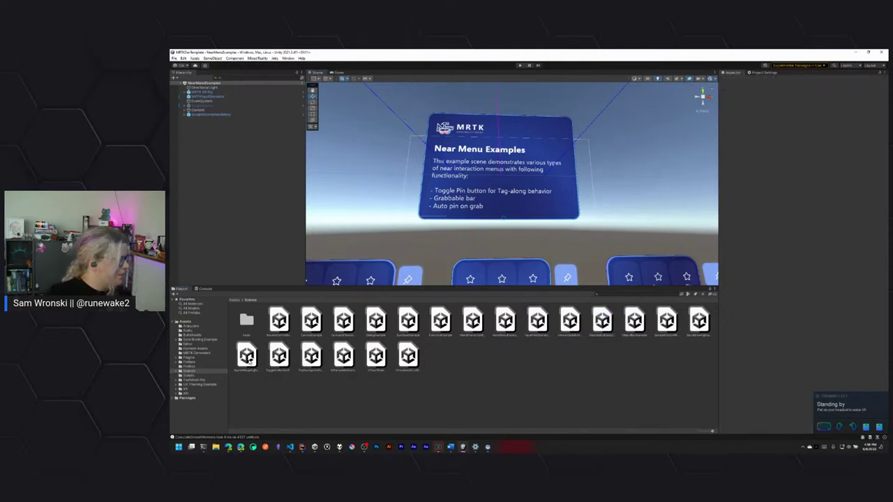
pyautogui.click(250, 359)
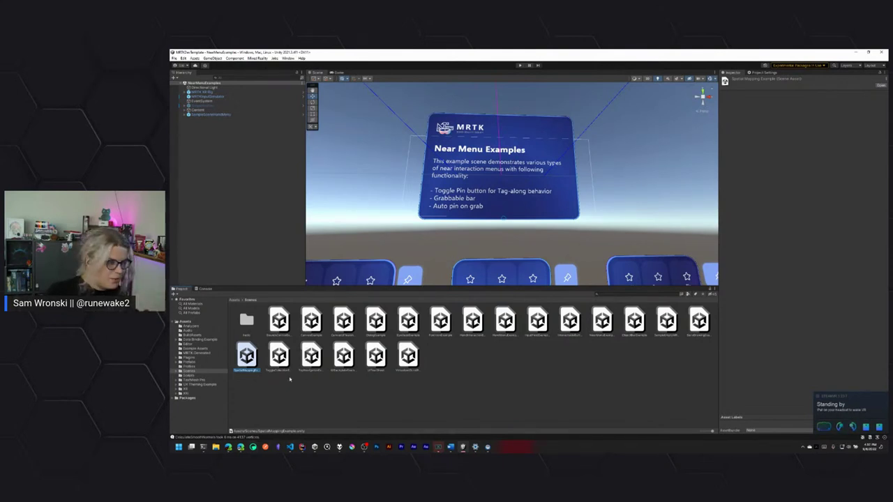
# - Switch to the MRTK3 documentation in the browser and view the Welcome to MRTK3 page
pyautogui.click(244, 447)
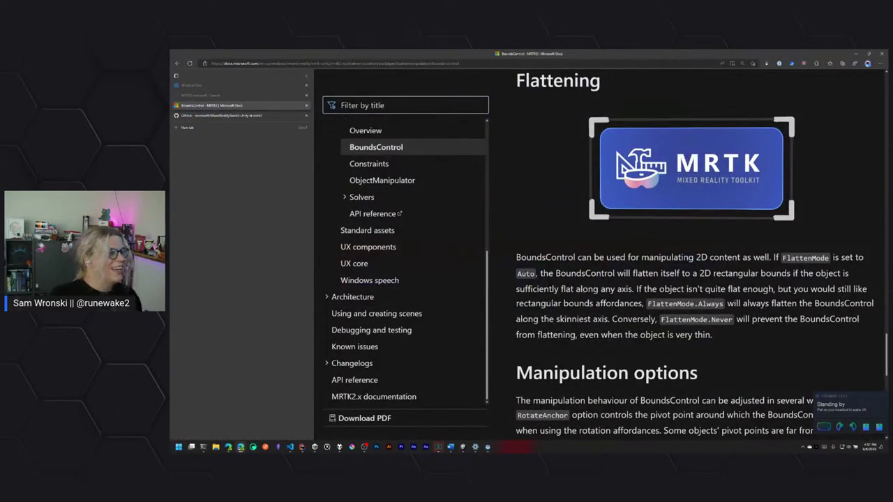
pyautogui.scroll(3, 718, 279)
pyautogui.scroll(4, 447, 282)
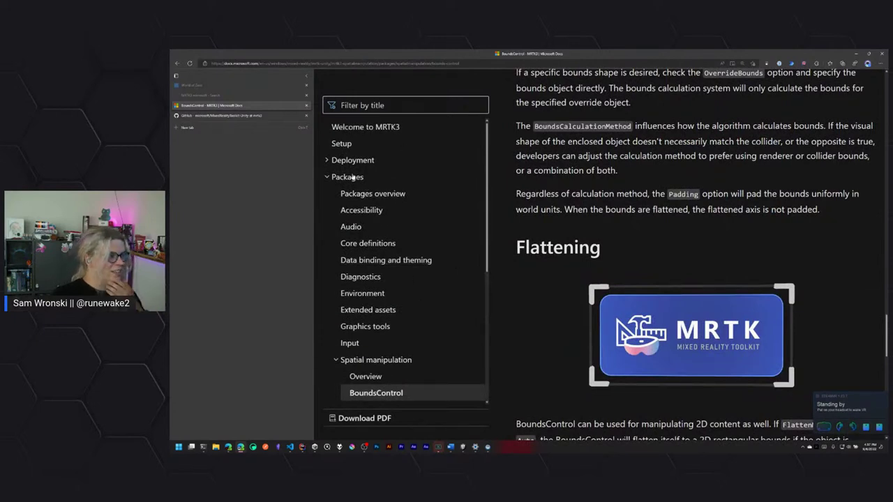
pyautogui.click(359, 130)
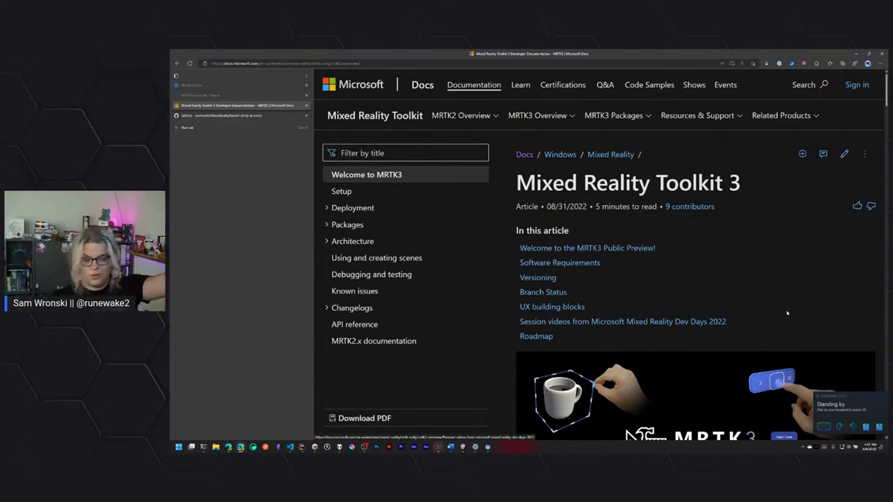
pyautogui.scroll(-1, 802, 309)
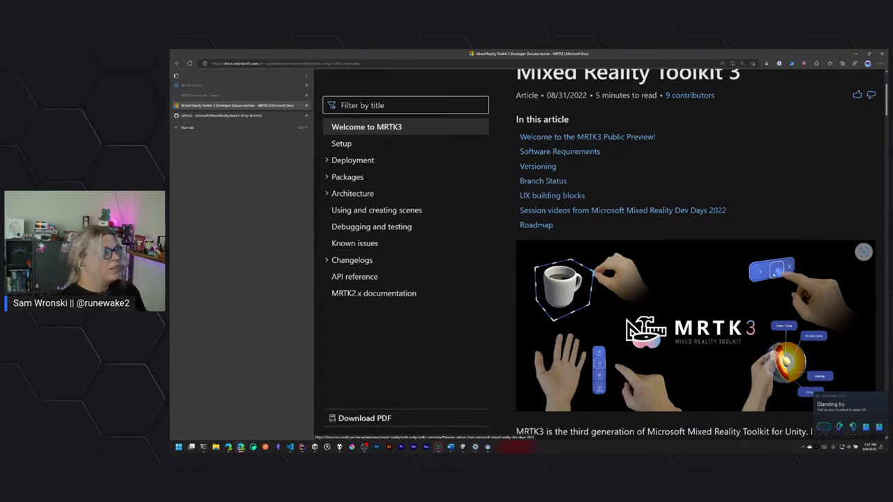
# - Open the Setup page and highlight the Path 1 heading about cloning the repository and trying the sample Unity project
pyautogui.click(347, 143)
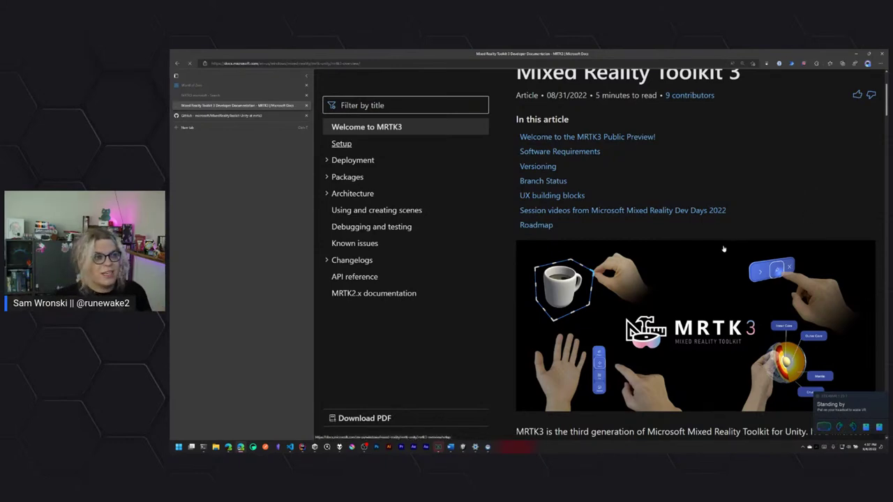
pyautogui.scroll(-5, 732, 237)
pyautogui.scroll(-1, 740, 195)
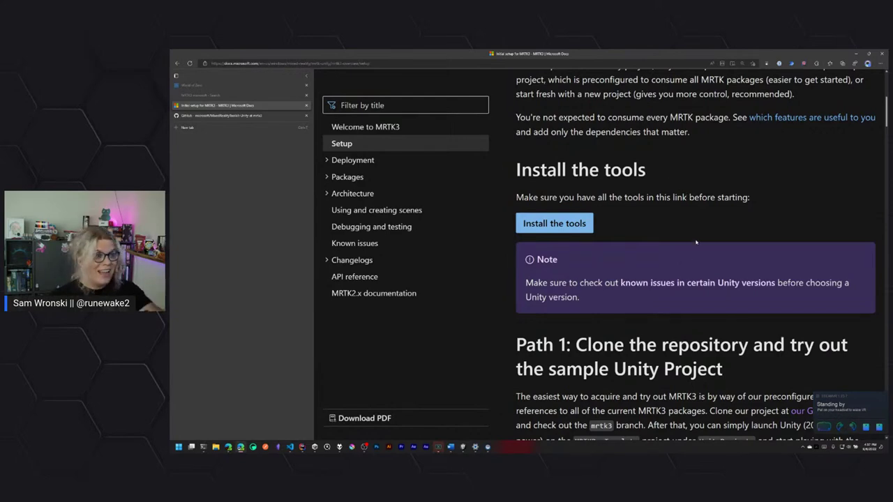
pyautogui.scroll(-3, 668, 266)
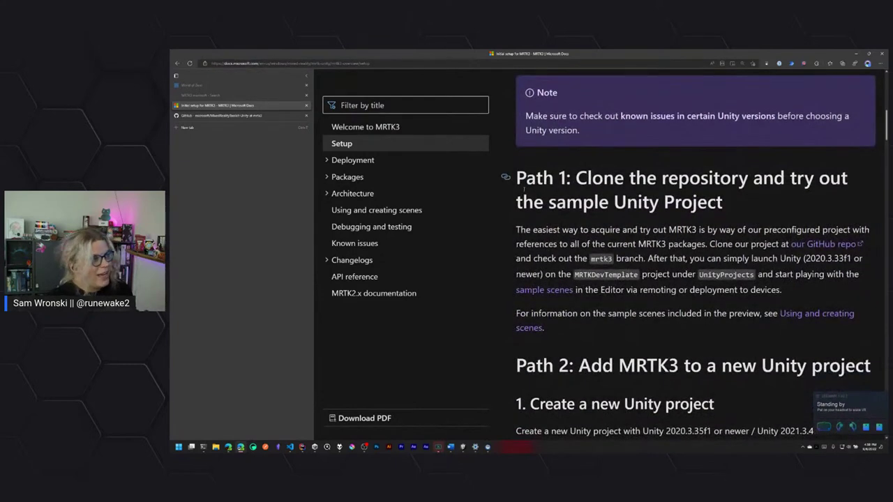
pyautogui.moveTo(524, 189)
pyautogui.mouseDown()
pyautogui.moveTo(585, 202)
pyautogui.moveTo(760, 204)
pyautogui.mouseUp()
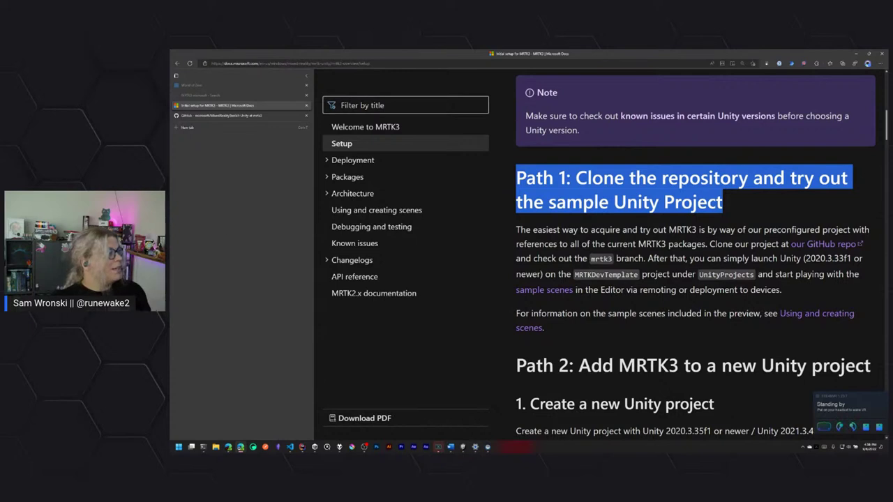
# - Go to the MixedRealityToolkit-Unity GitHub repository and select its HTTPS clone URL
pyautogui.click(210, 117)
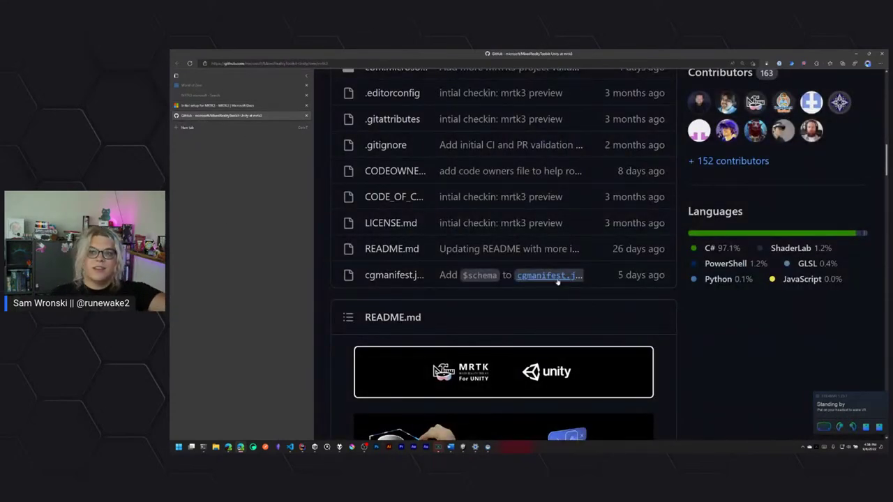
pyautogui.scroll(2, 541, 273)
pyautogui.scroll(10, 537, 272)
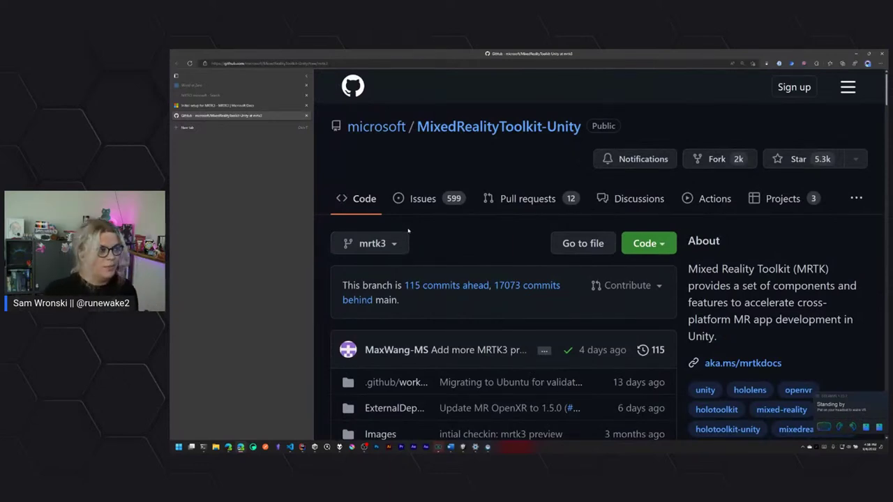
pyautogui.click(649, 243)
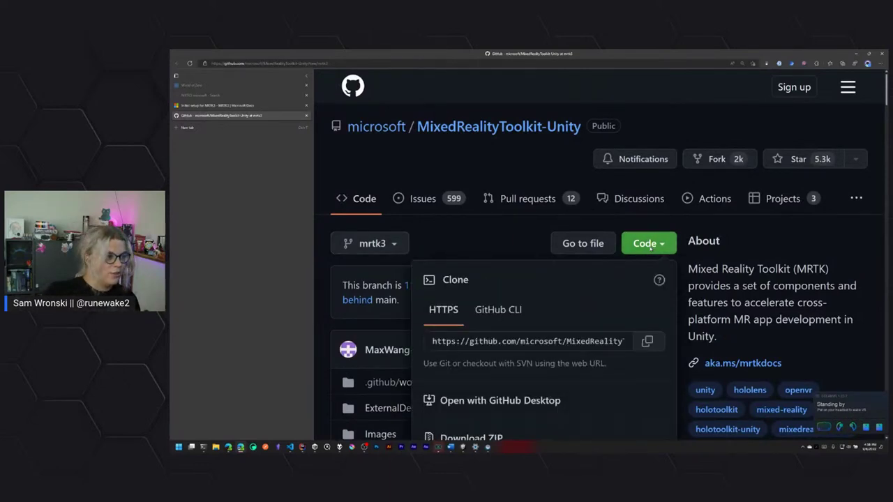
pyautogui.click(473, 341)
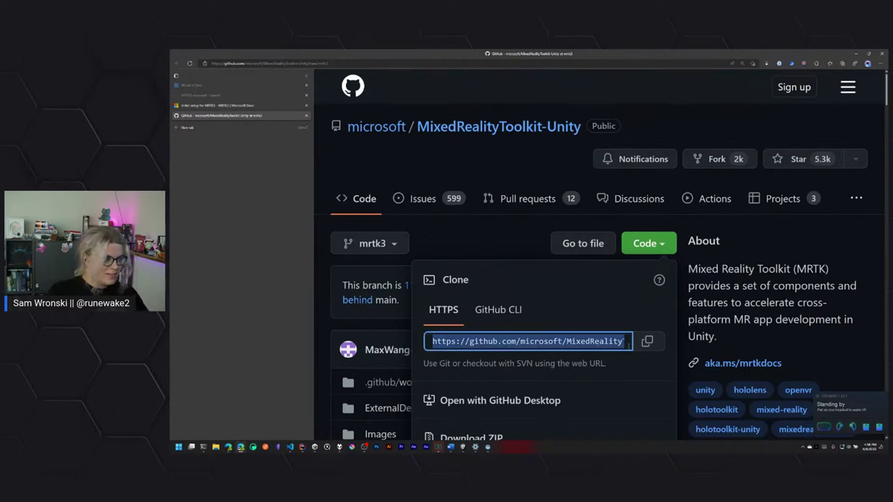
pyautogui.click(203, 447)
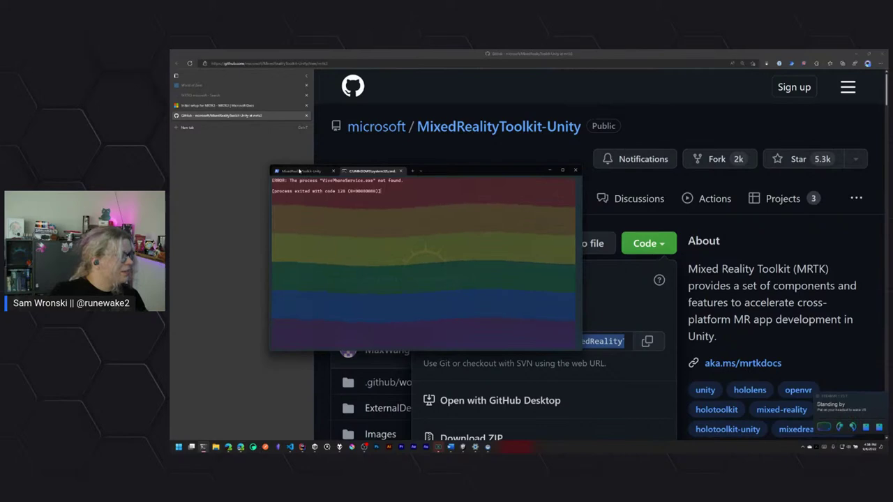
pyautogui.click(332, 170)
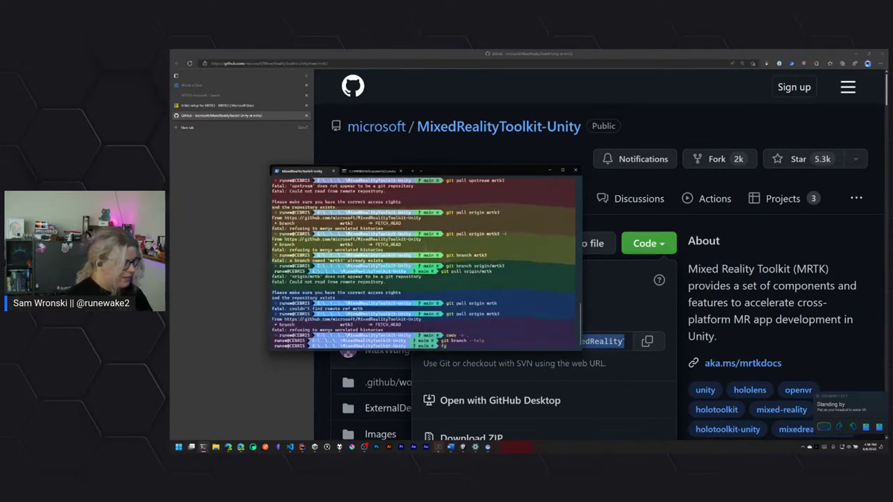
pyautogui.hotkey('ctrl', '+')
pyautogui.hotkey('ctrl', '+')
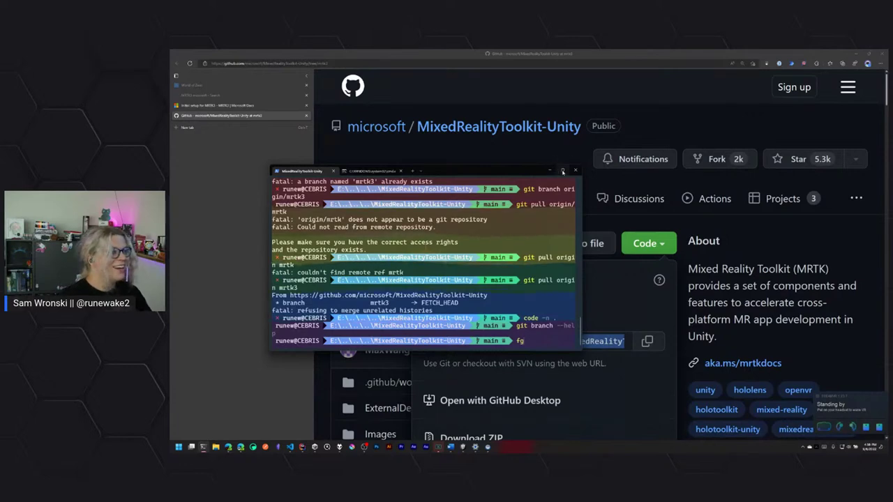
pyautogui.click(563, 169)
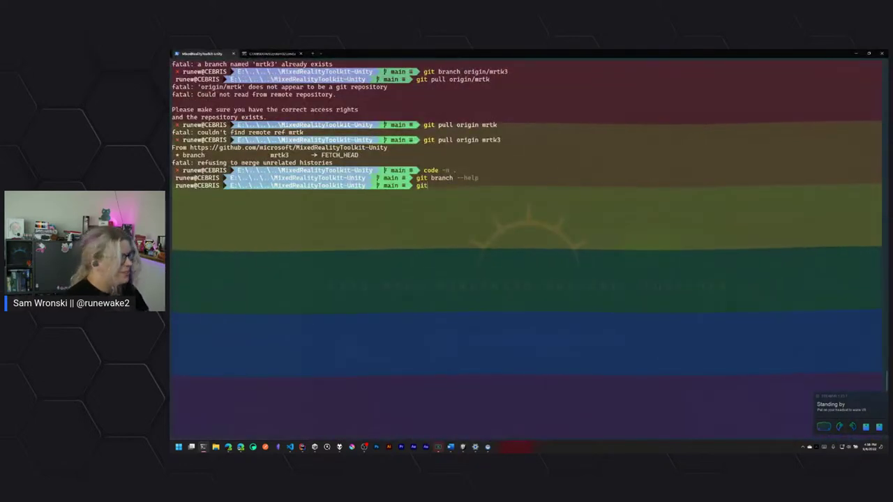
pyautogui.write('git clone')
pyautogui.hotkey('ctrl', 'v')
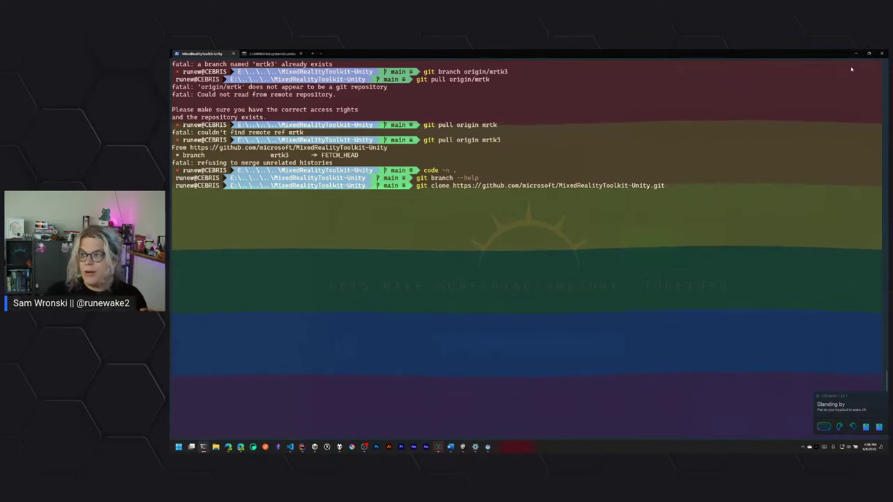
# - Return to the GitHub repository, look through the mrtk3 branch's files and open the UnityProjects folder
pyautogui.click(855, 54)
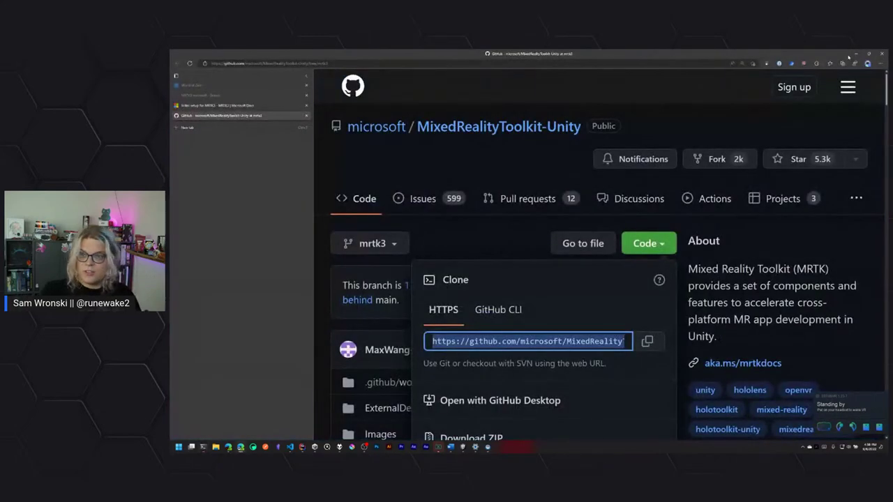
pyautogui.click(441, 239)
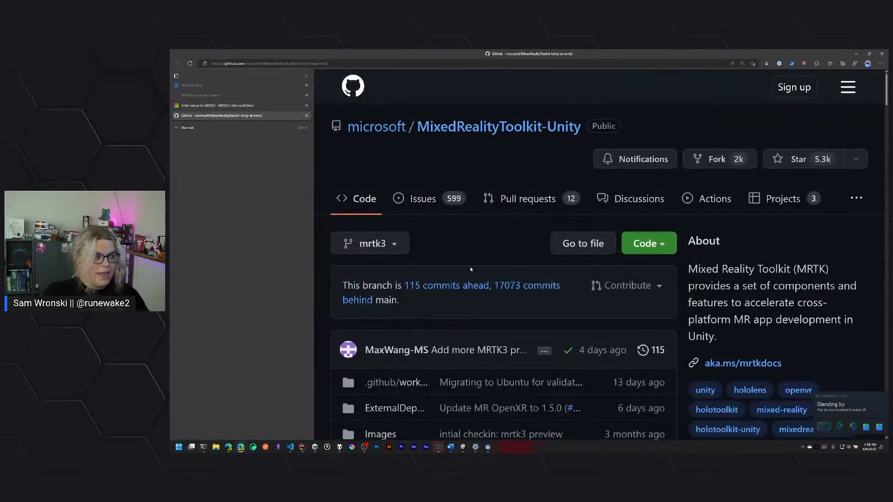
pyautogui.scroll(-5, 555, 316)
pyautogui.scroll(-5, 556, 316)
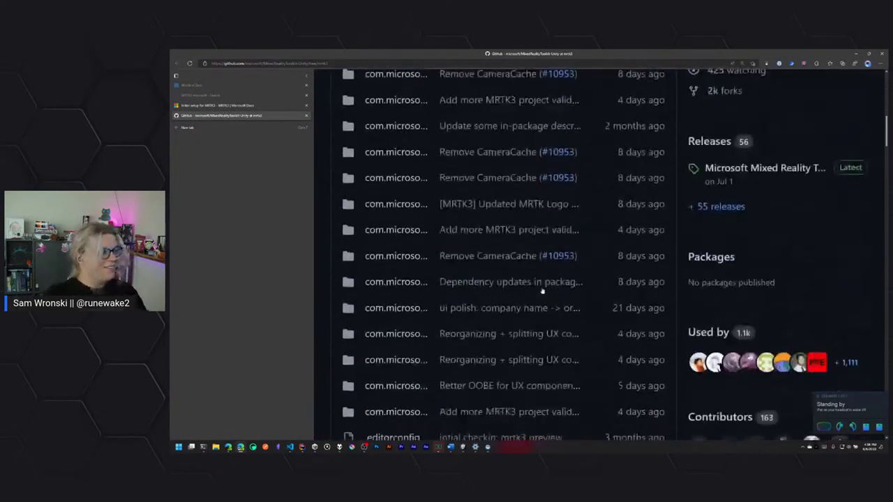
pyautogui.scroll(-1, 558, 321)
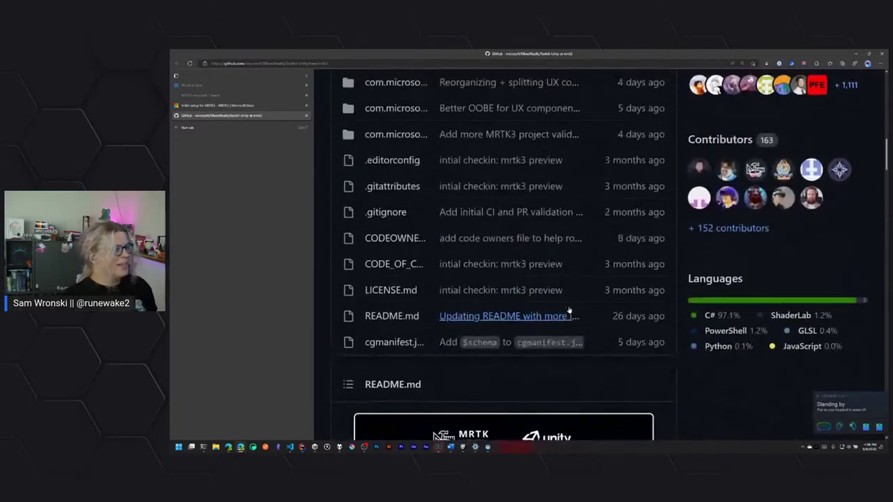
pyautogui.scroll(5, 551, 293)
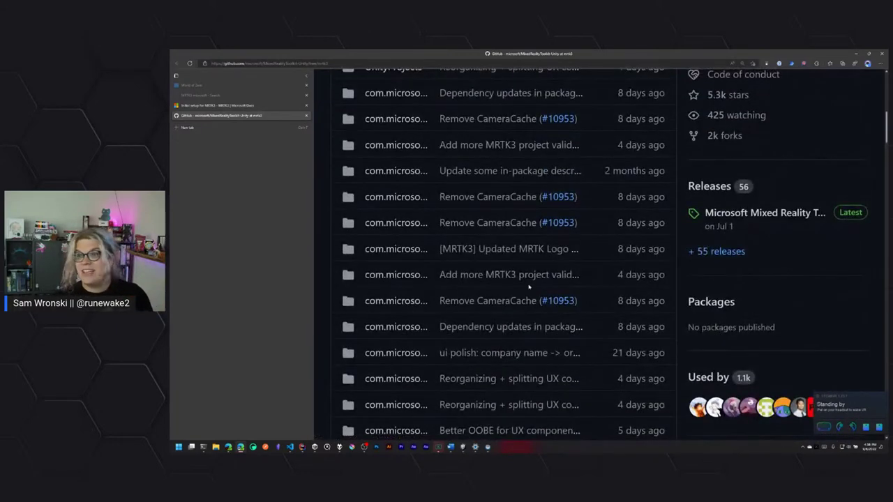
pyautogui.scroll(-3, 446, 335)
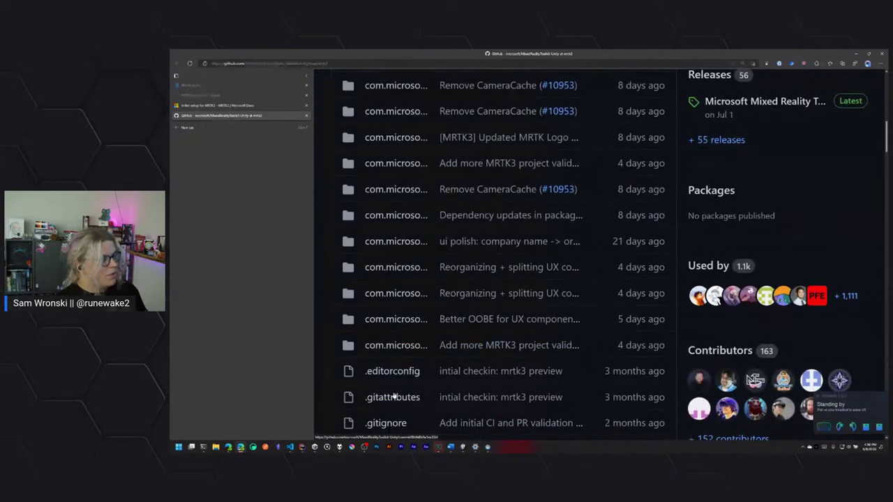
pyautogui.scroll(4, 398, 384)
pyautogui.scroll(2, 392, 368)
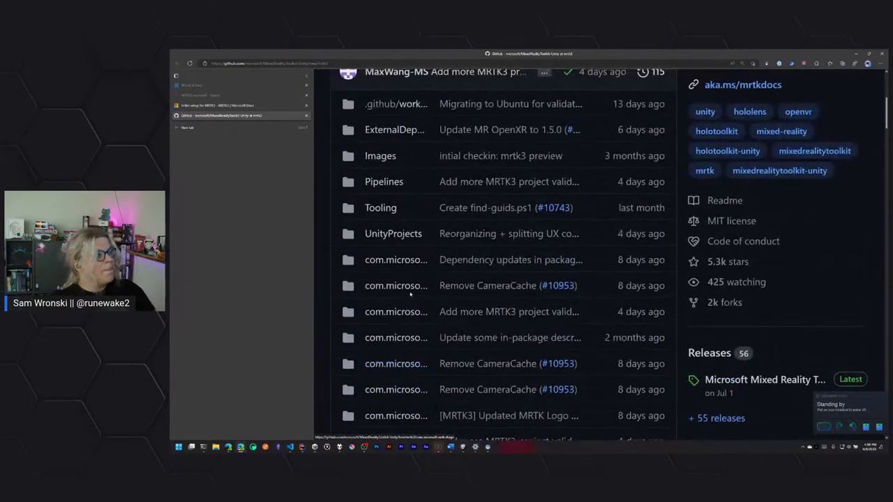
pyautogui.click(393, 234)
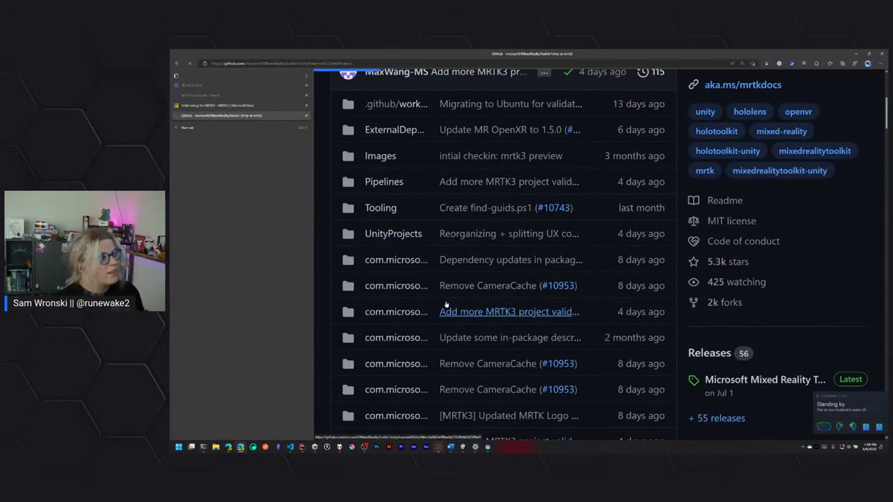
pyautogui.scroll(-1, 404, 349)
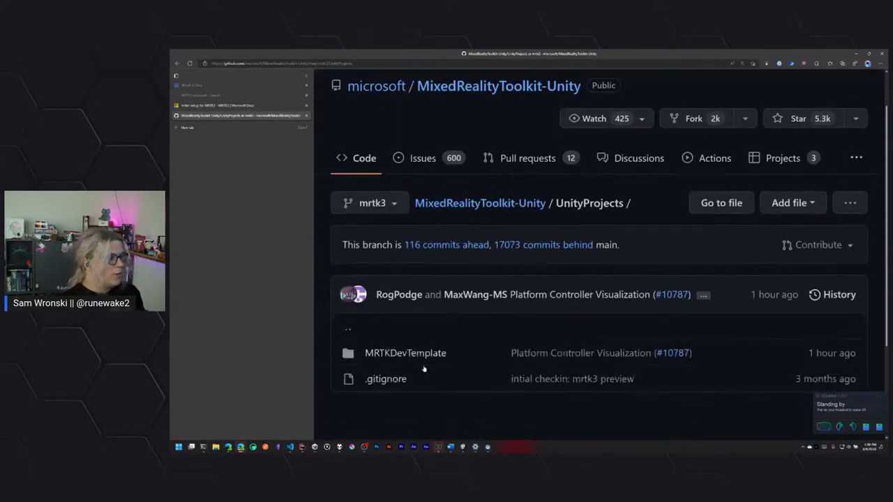